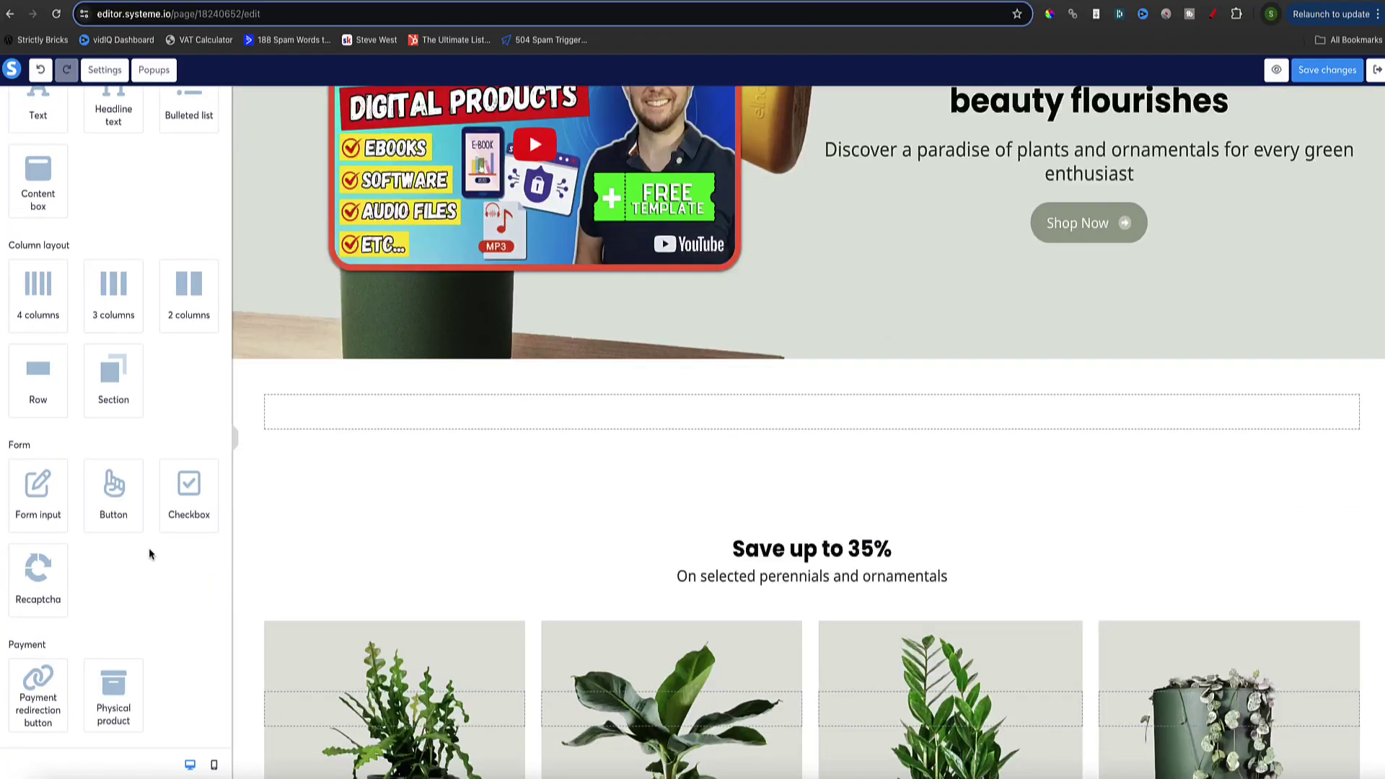
Step: Add a Video element to the empty row below the hero section
scroll(151, 554, "down", 7)
left_click_drag(114, 293, 696, 426)
scroll(80, 526, "down", 4)
left_click_drag(54, 604, 116, 595)
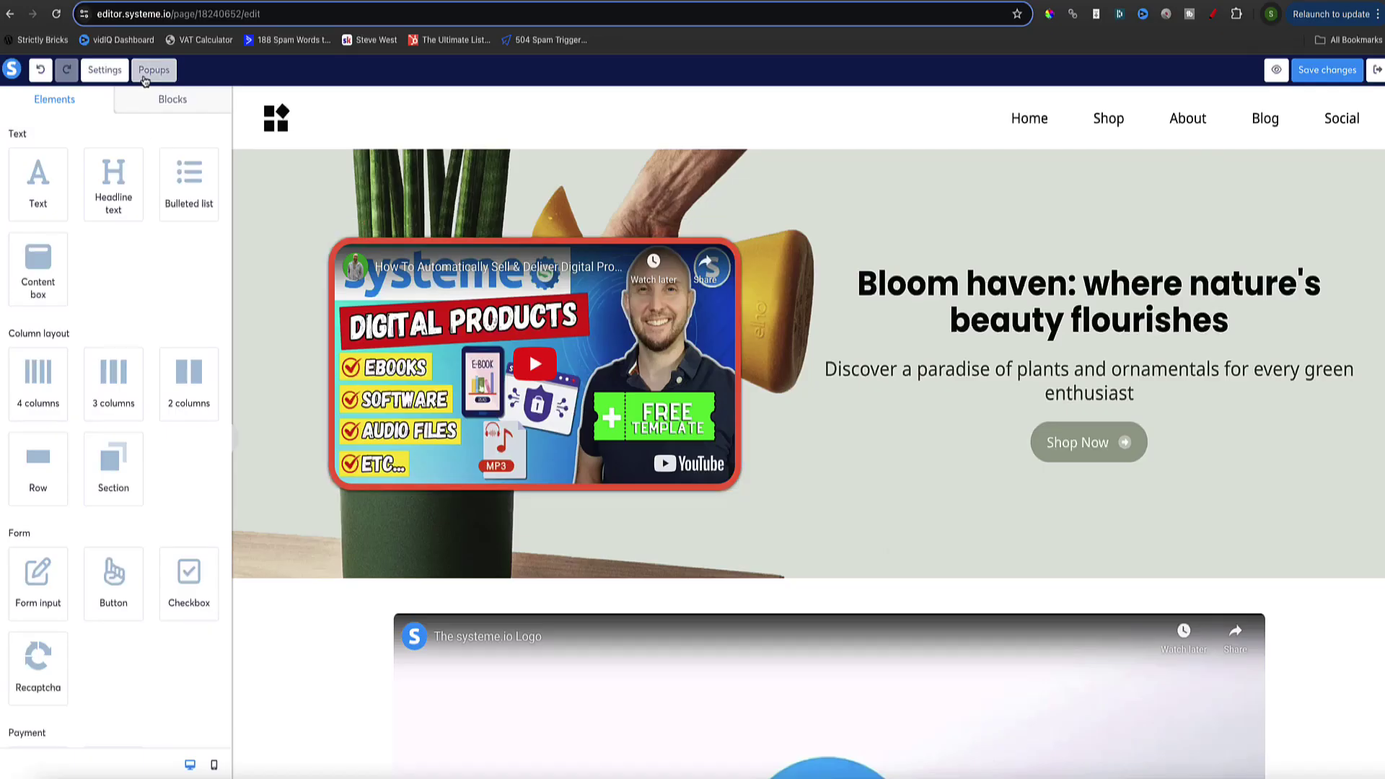
Step: Open the page's subscribe popup and its popup settings
left_click(153, 69)
left_click(196, 105)
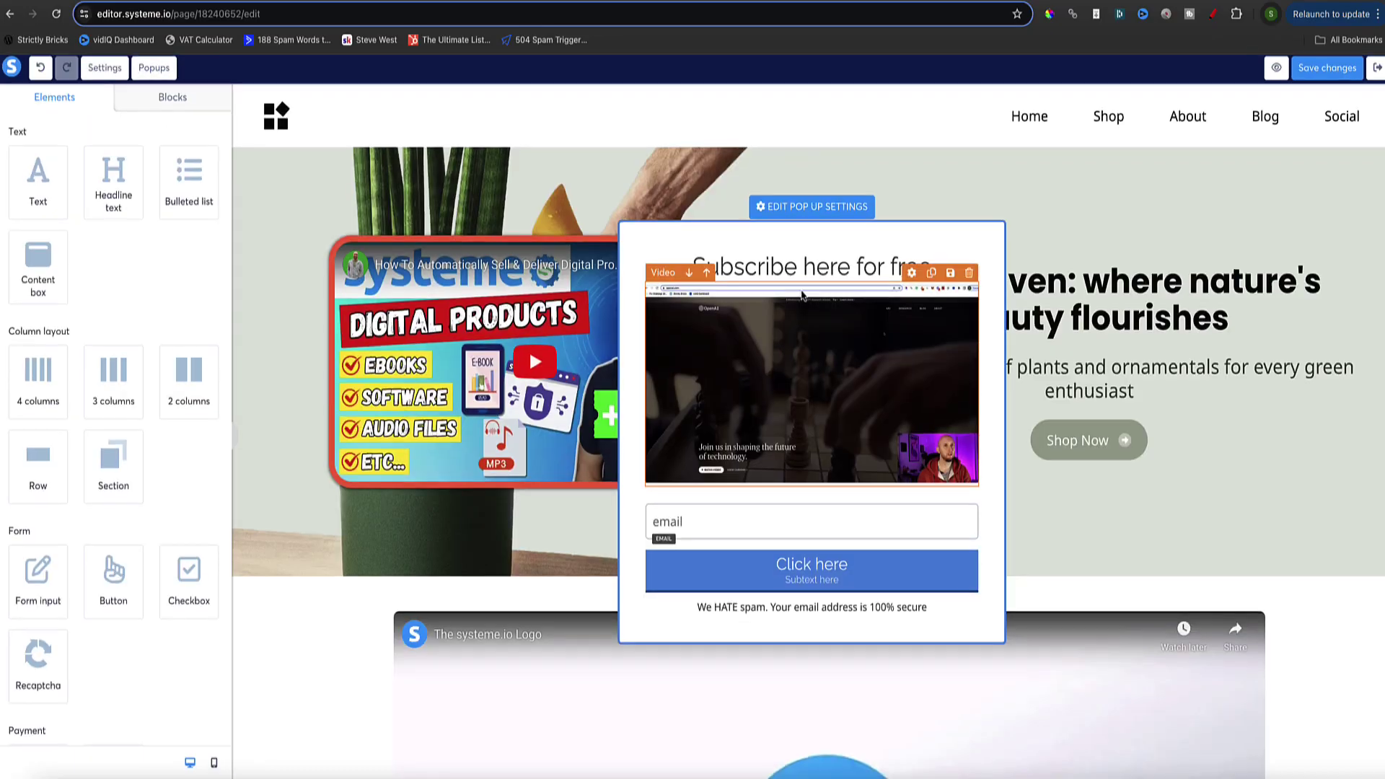
left_click(812, 209)
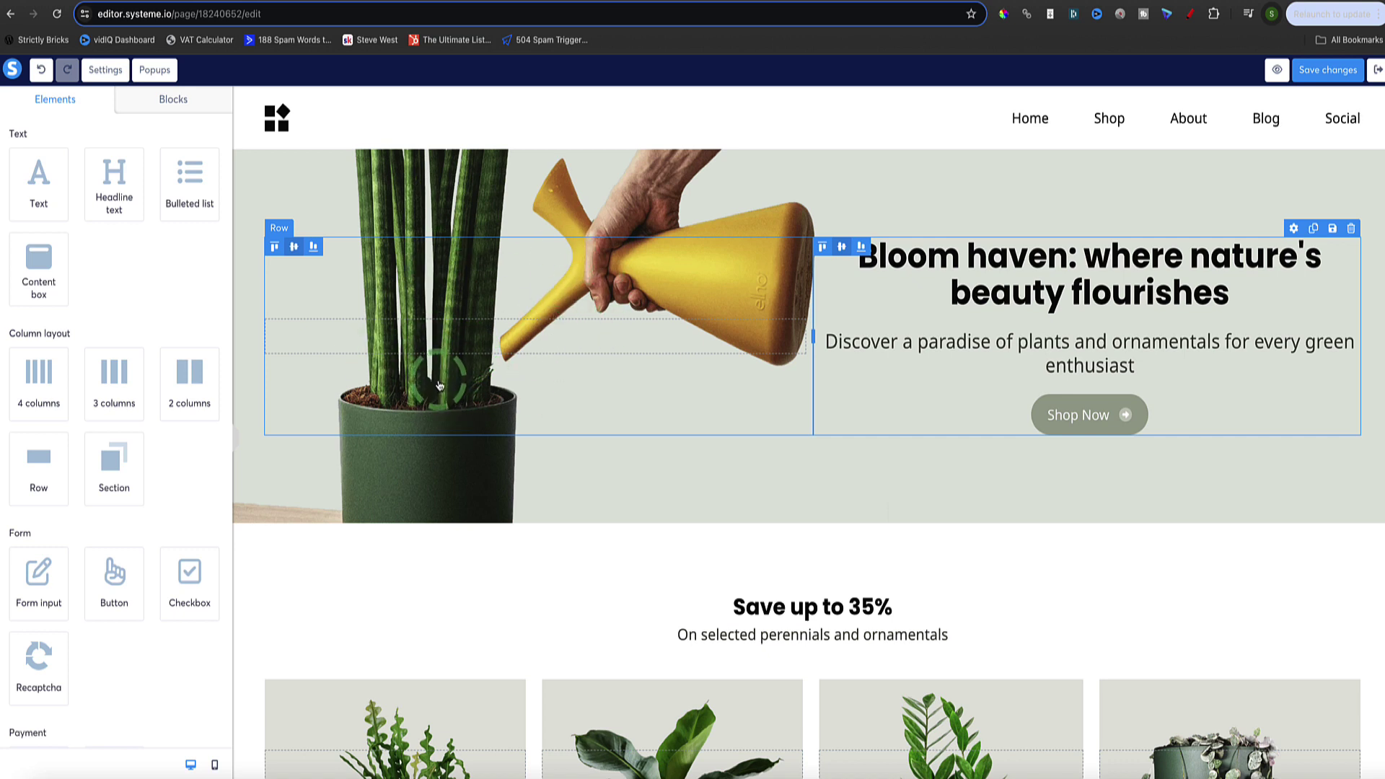
Step: Add a Video element to the empty column beside the Bloom haven headline and open its settings
scroll(124, 296, "down", 6)
scroll(126, 293, "down", 2)
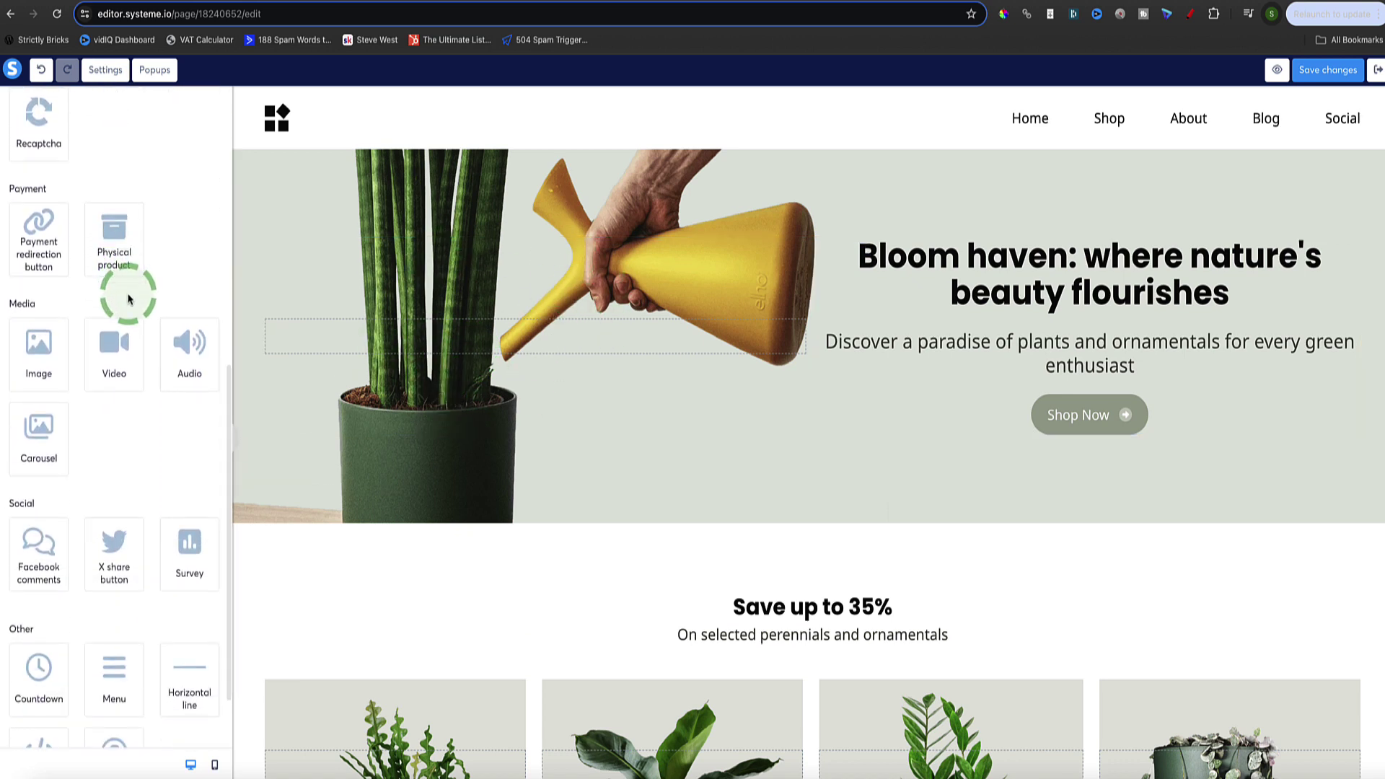
left_click_drag(108, 355, 382, 351)
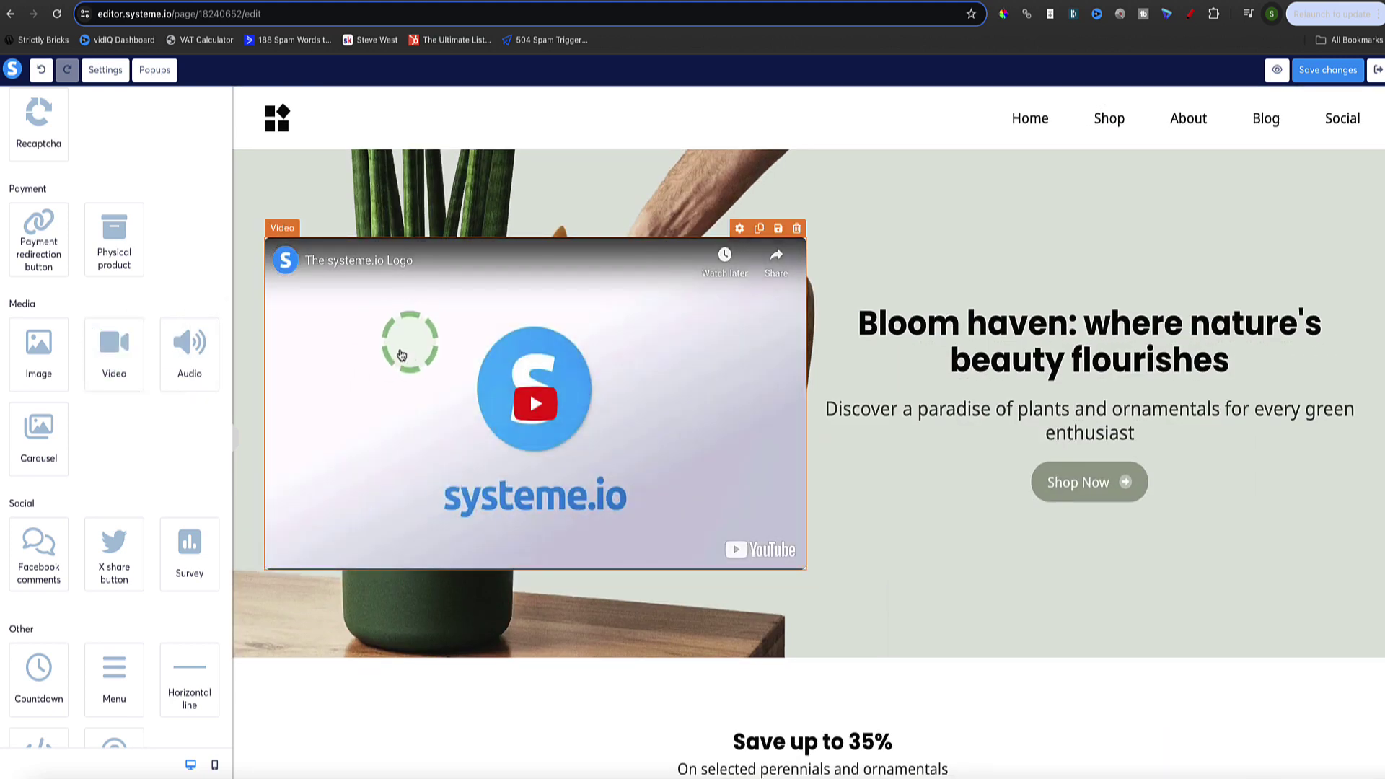
left_click(364, 352)
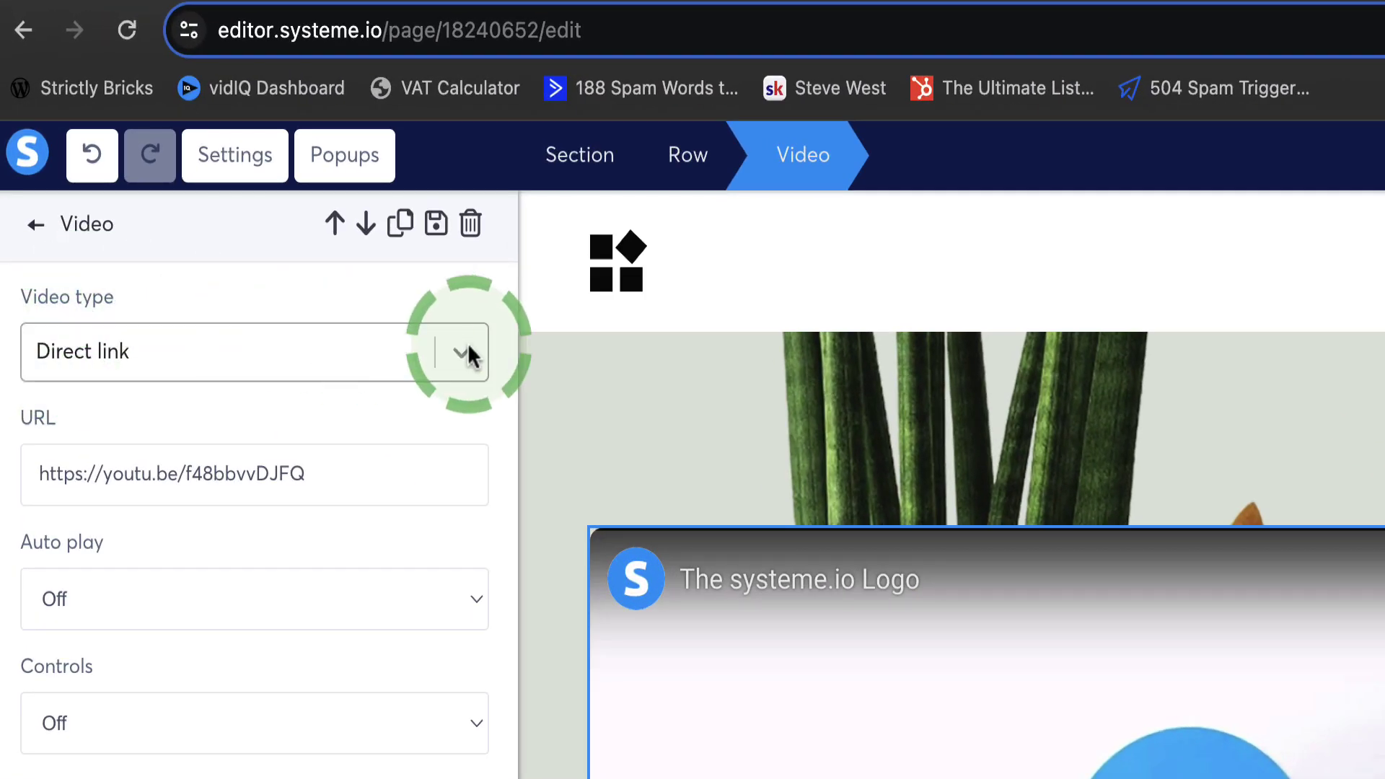
left_click(469, 355)
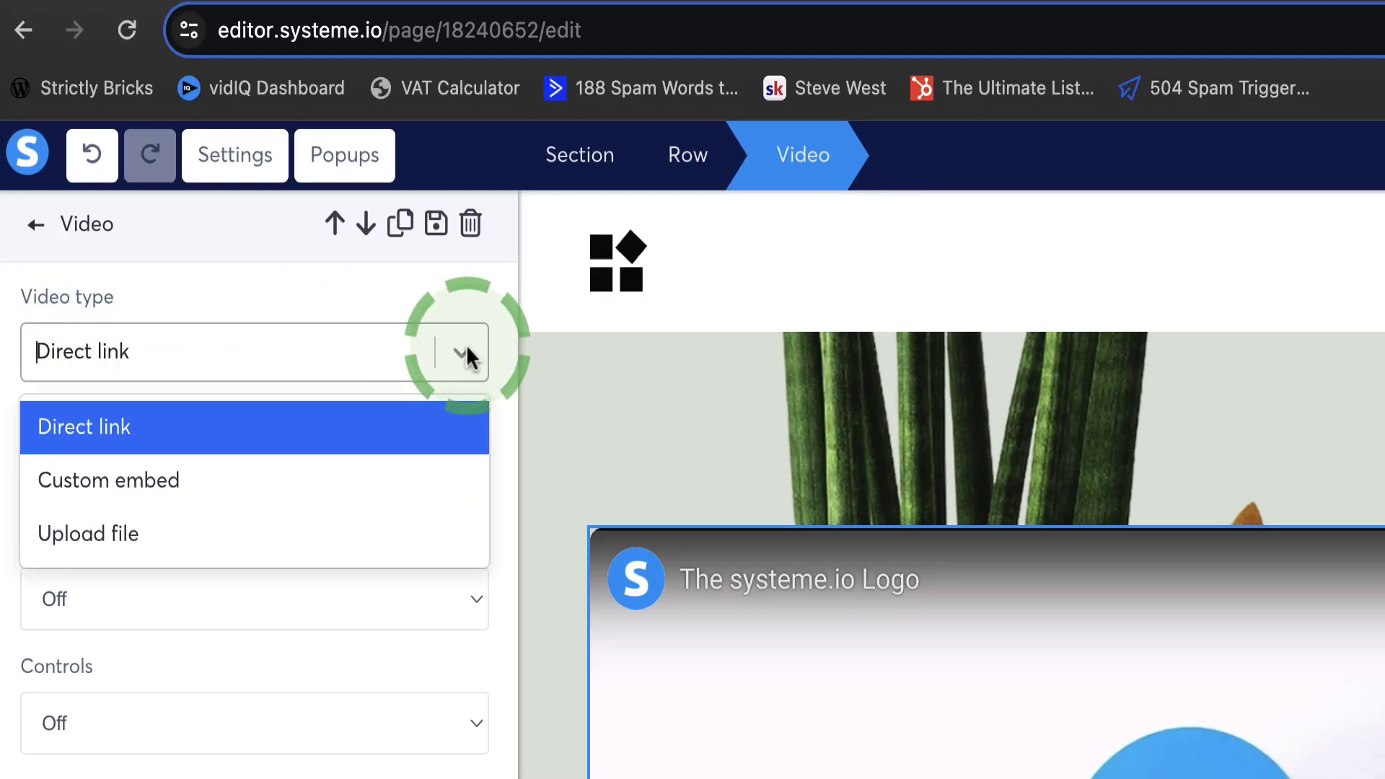
left_click(87, 425)
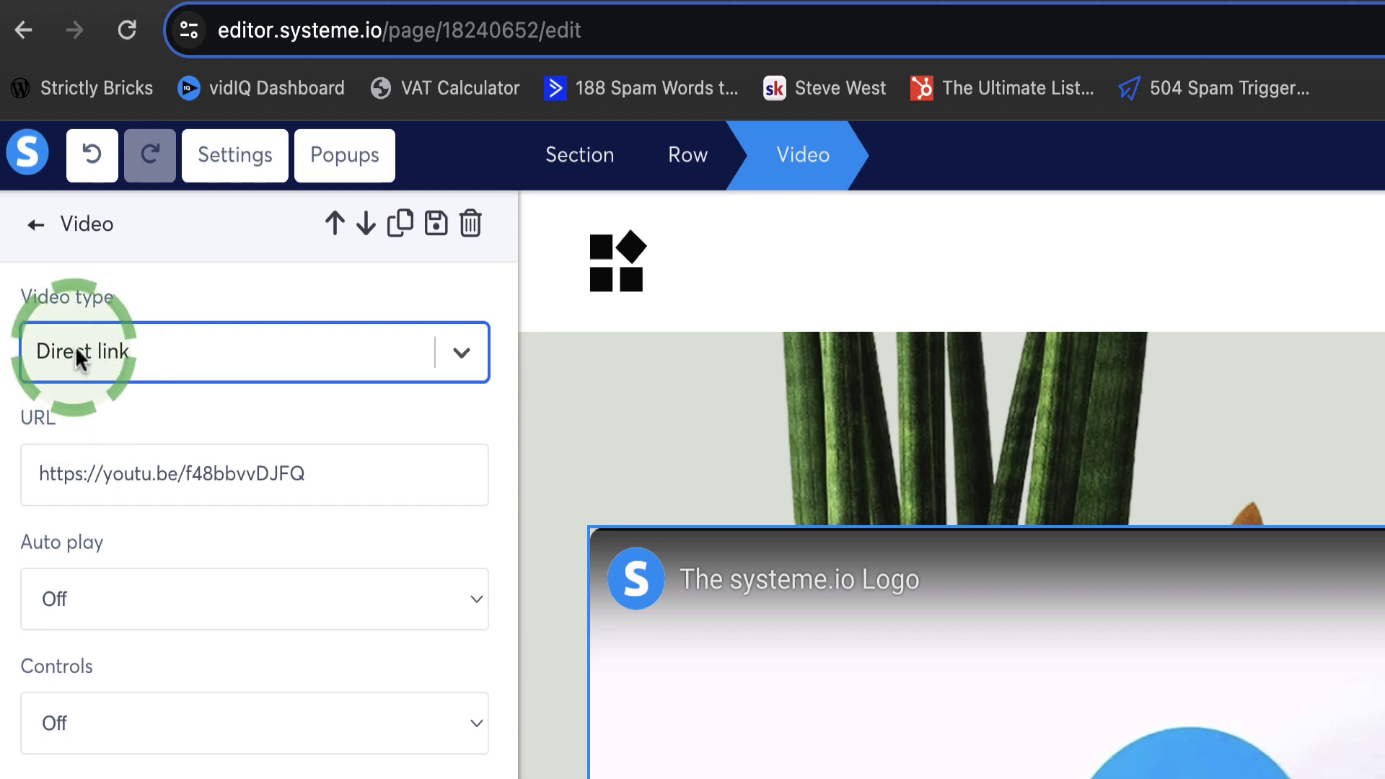
left_click_drag(363, 473, 51, 478)
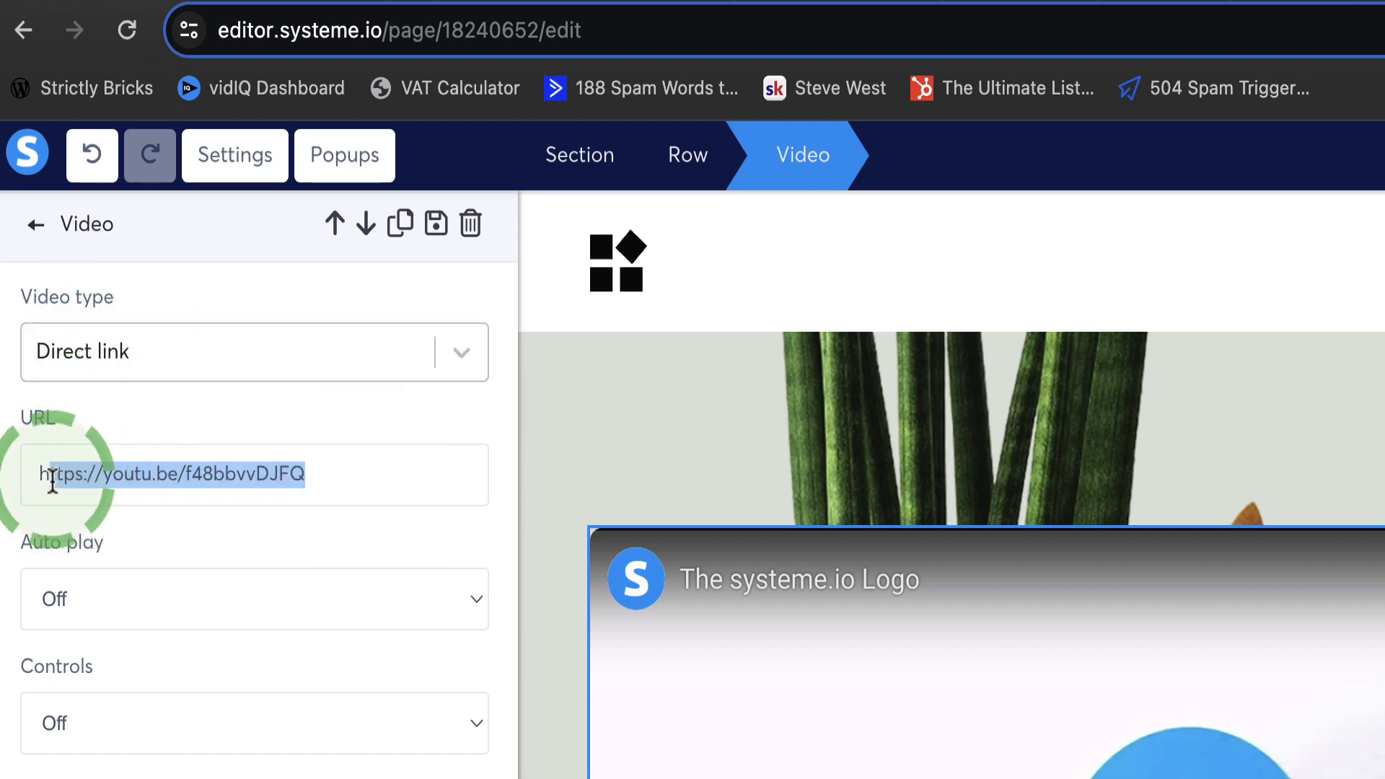
left_click(284, 415)
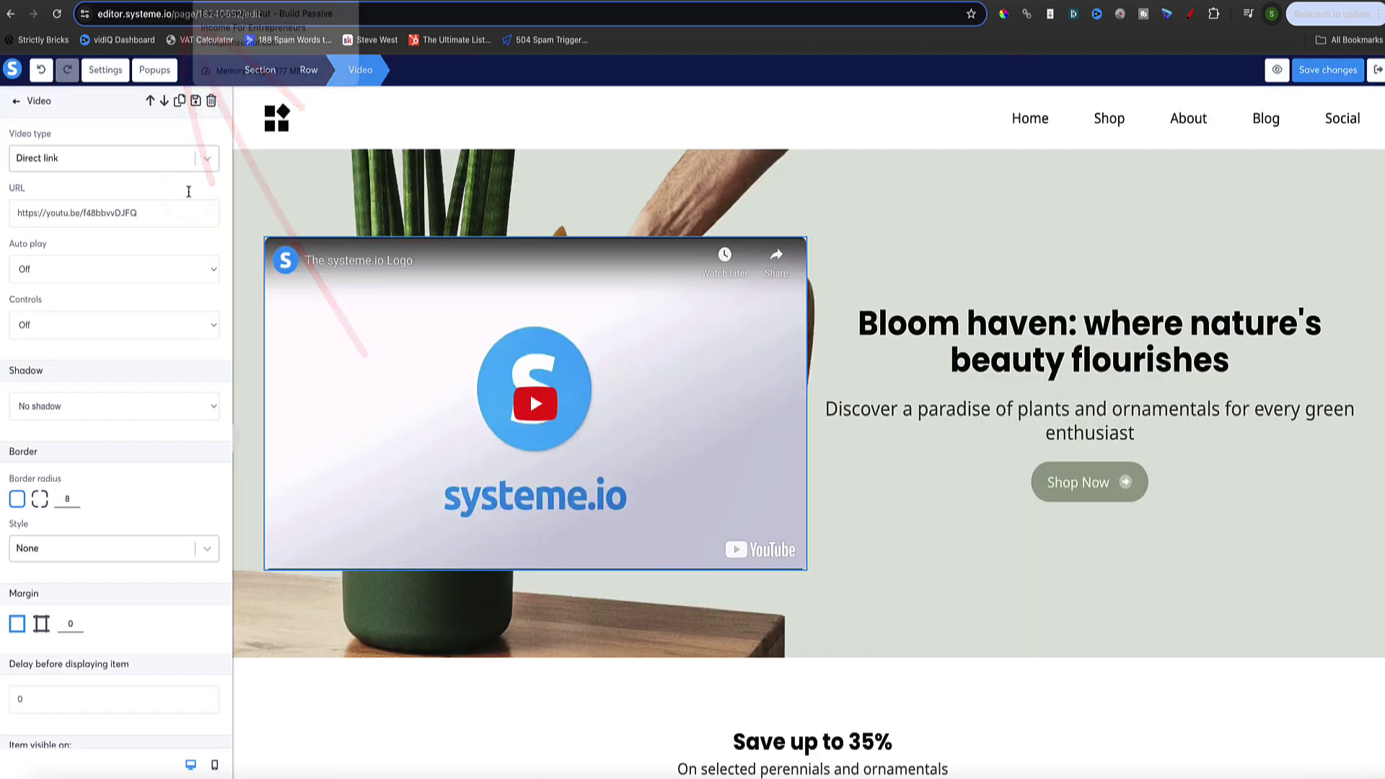
left_click(77, 214)
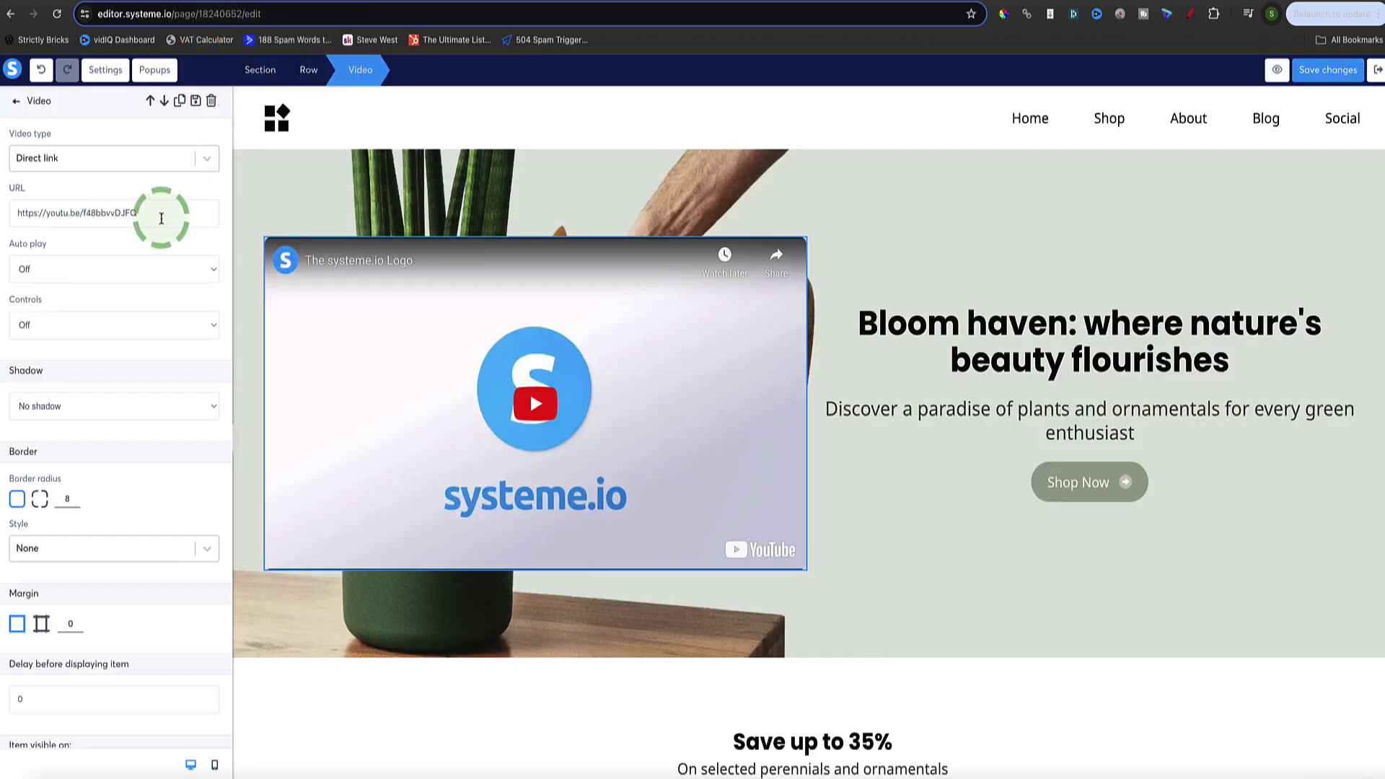
left_click_drag(163, 213, 28, 219)
left_click(227, 281)
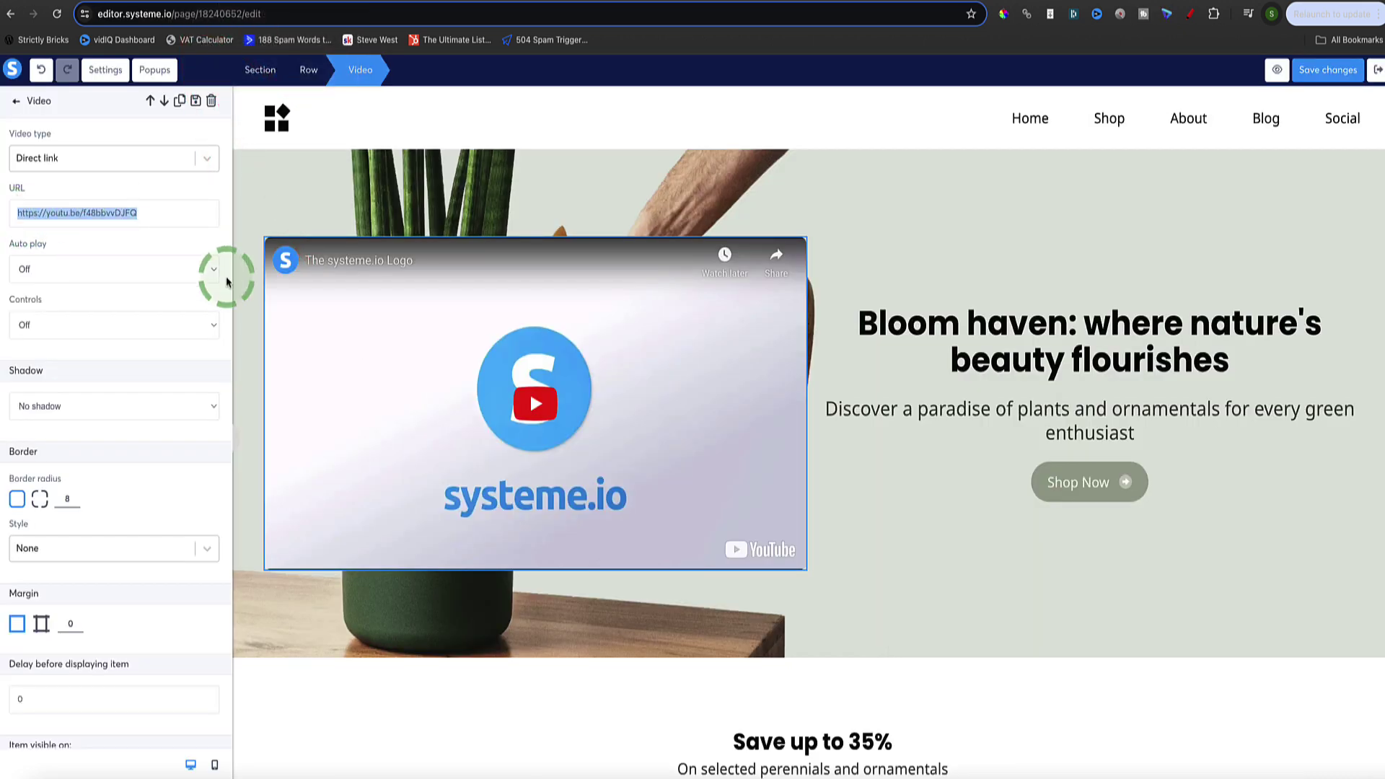
type("https://www.youtube.com/watch?v=Ao-QCfMFrBs")
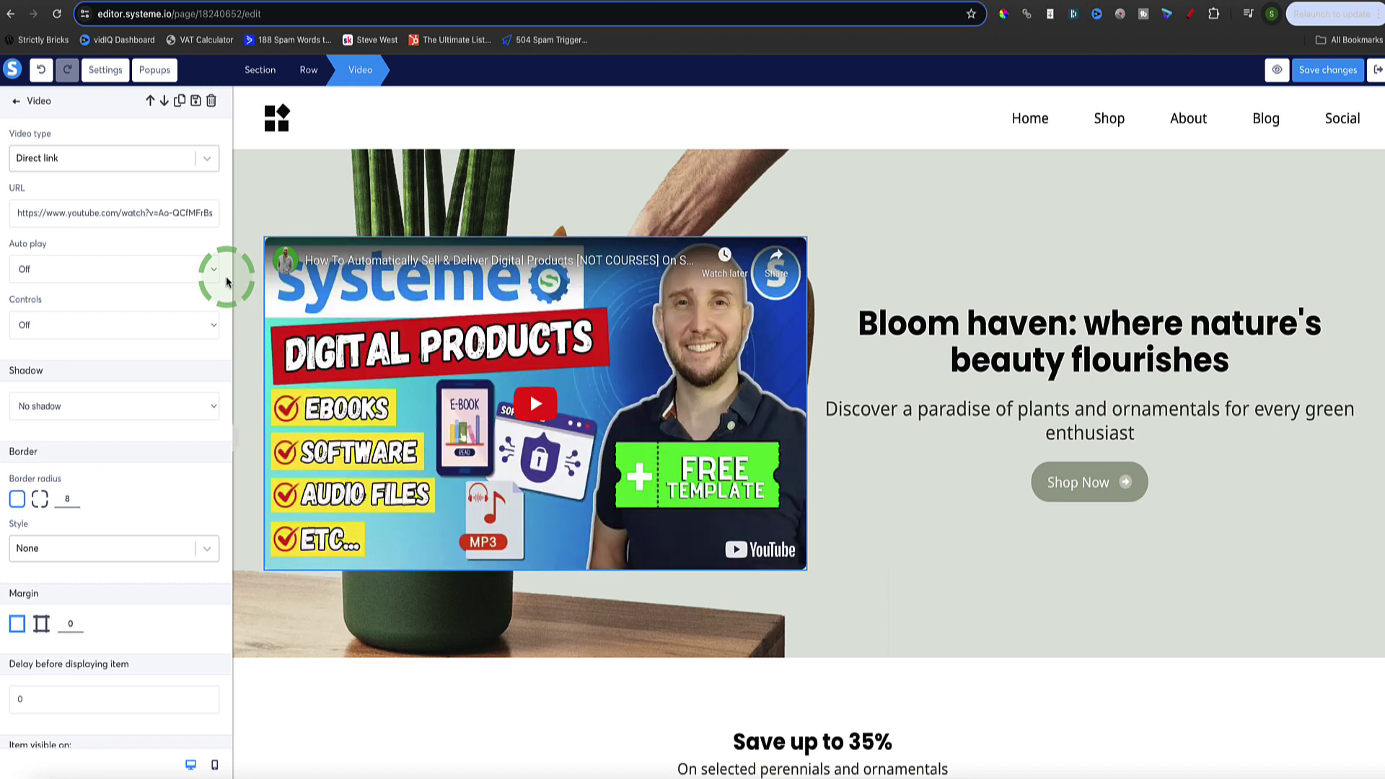
left_click(272, 363)
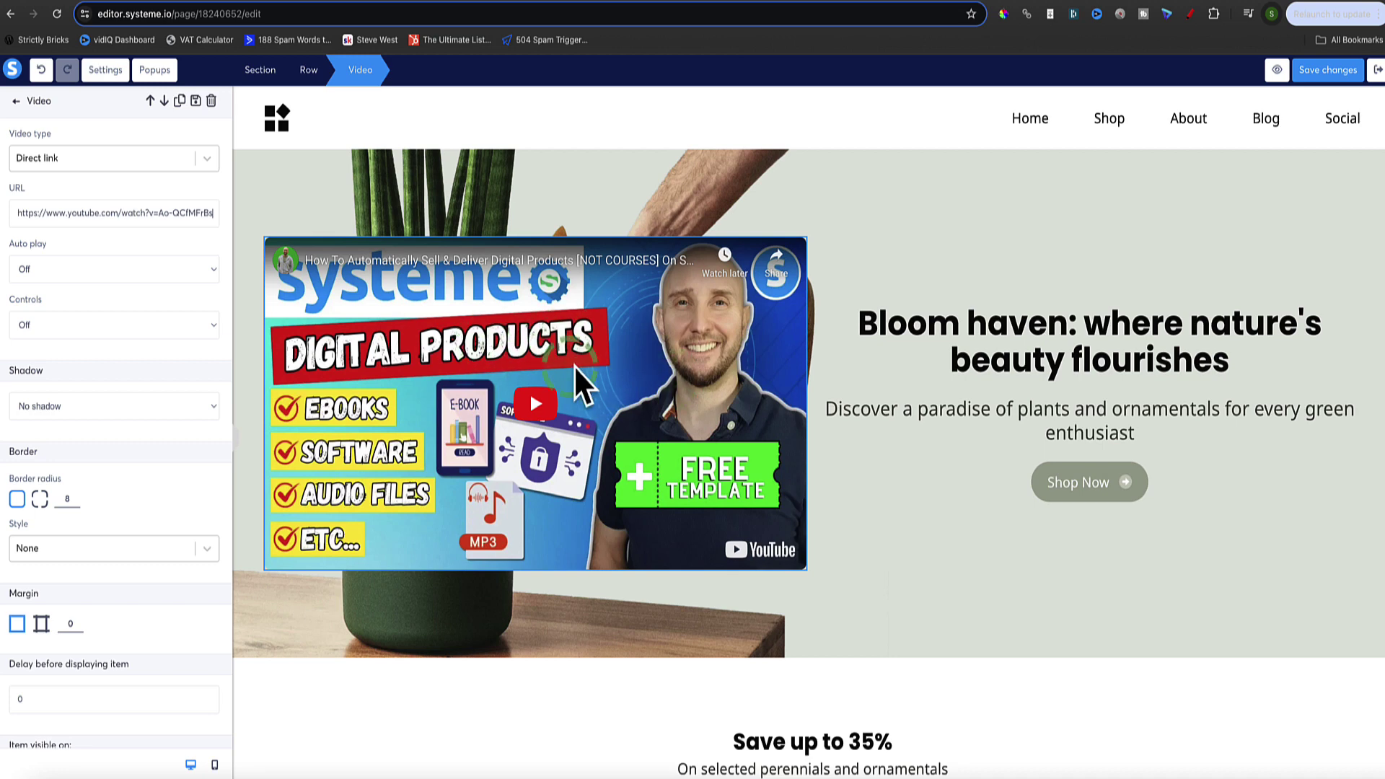
left_click(464, 323)
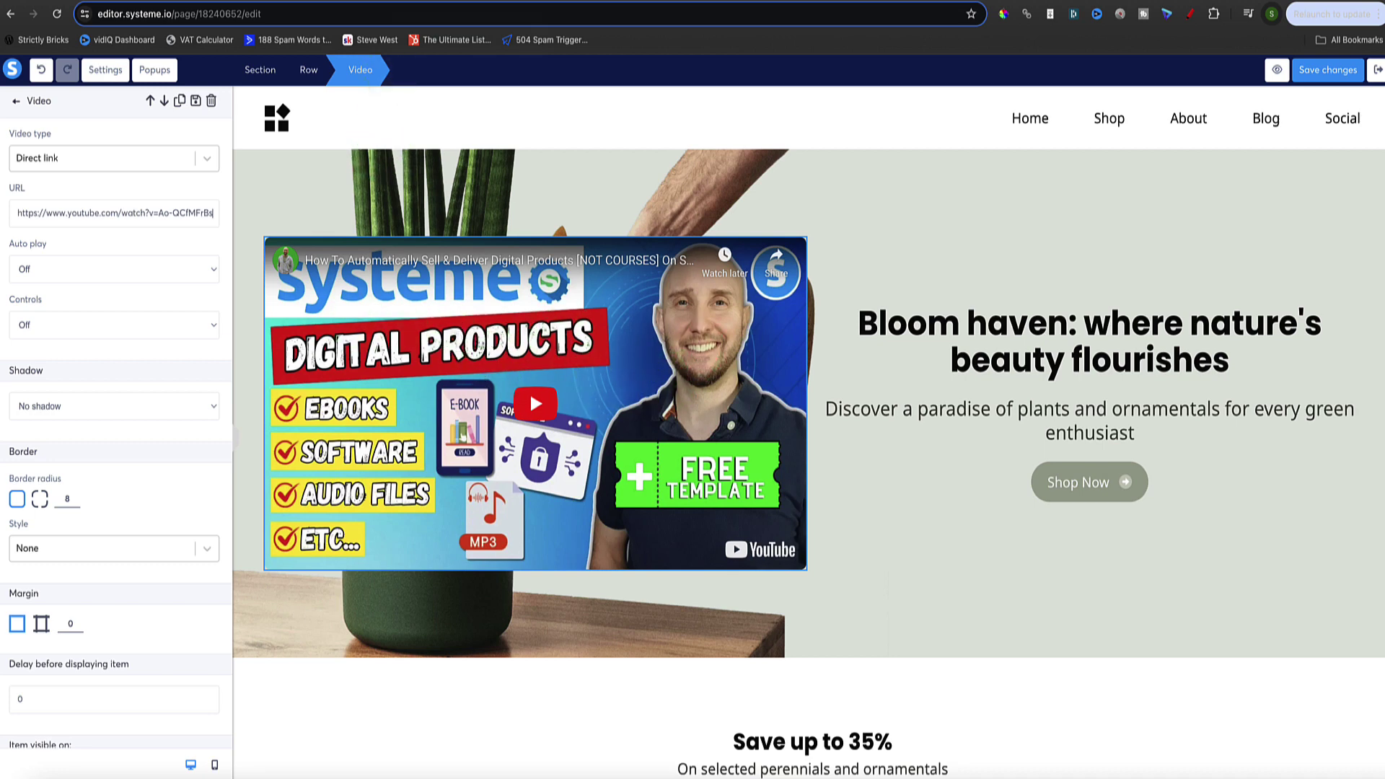
key("ctrl+Tab")
key("ctrl+Tab")
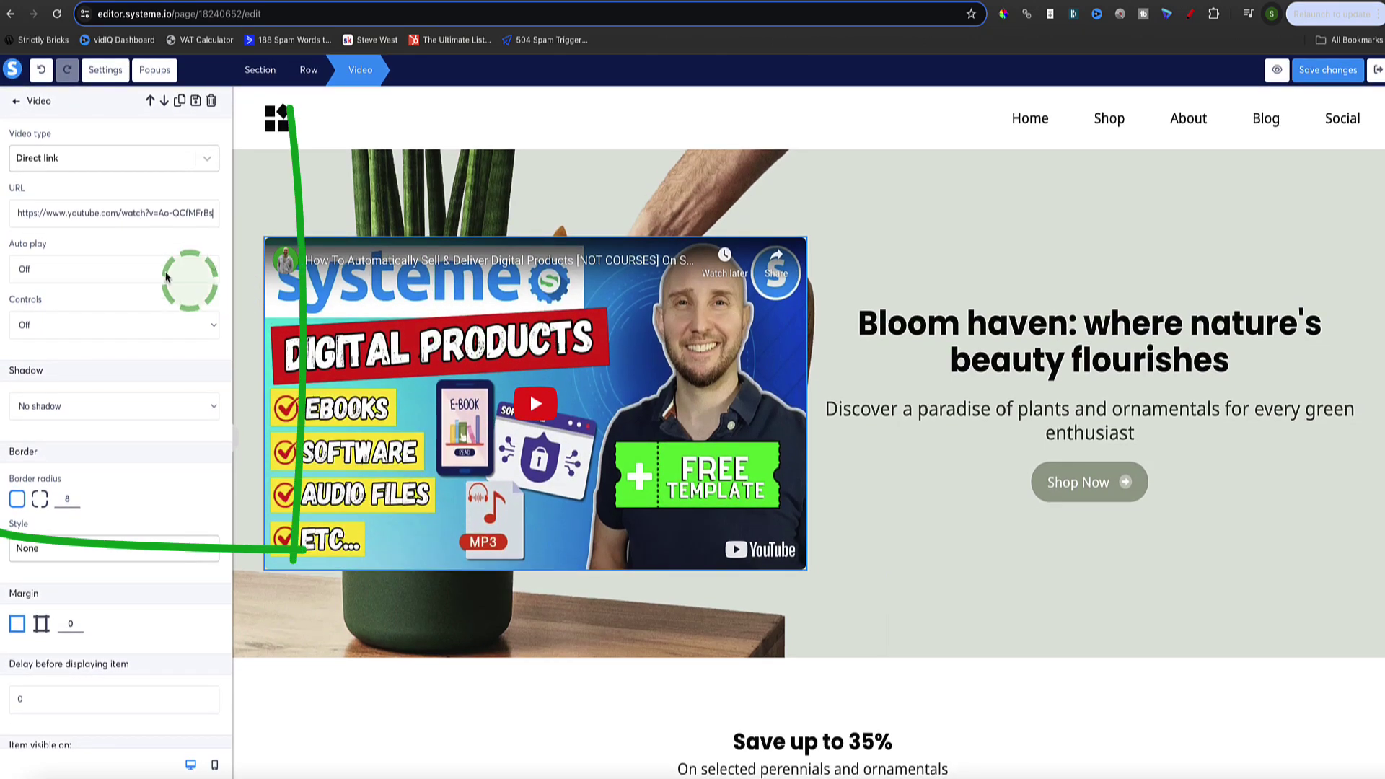
Step: Turn auto play on for the video and set it back to Off
scroll(122, 410, "down", 1)
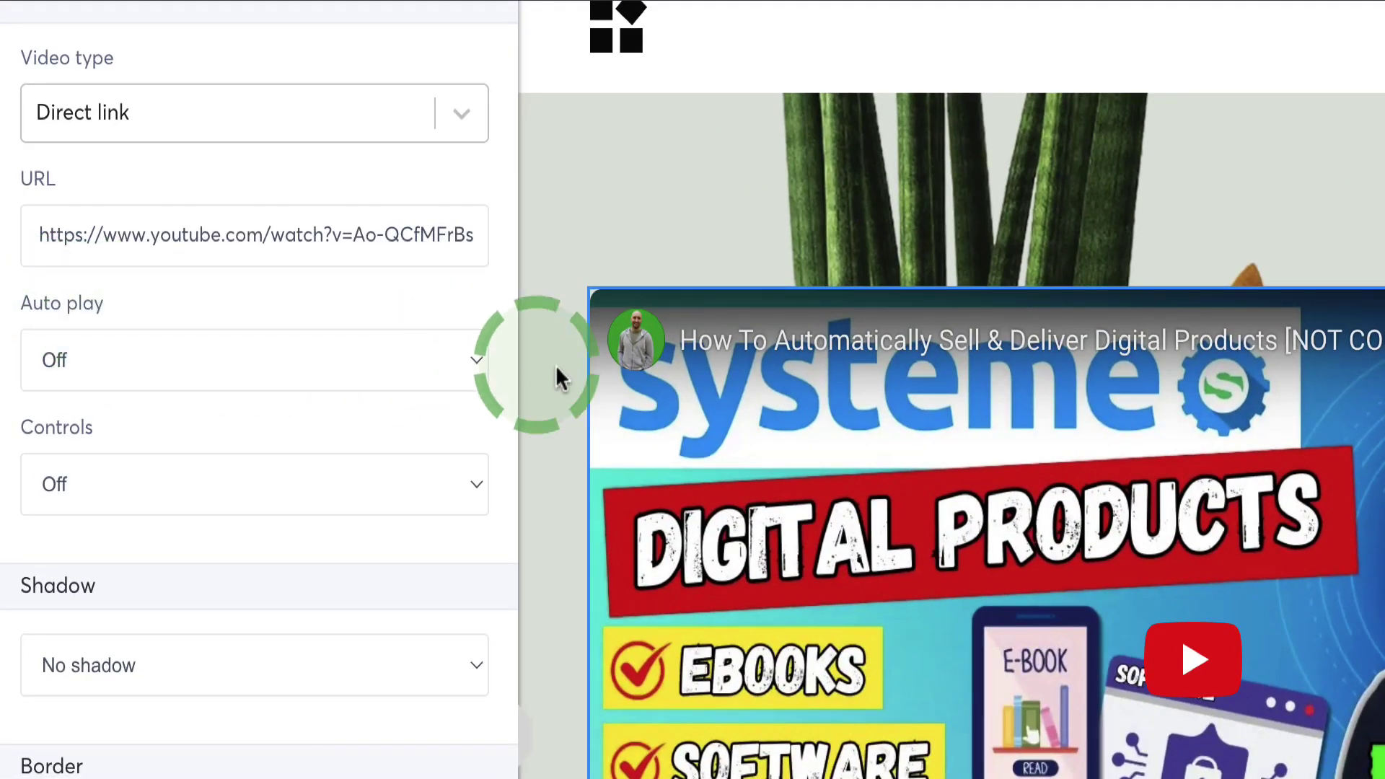
left_click(429, 367)
left_click(223, 326)
left_click(469, 364)
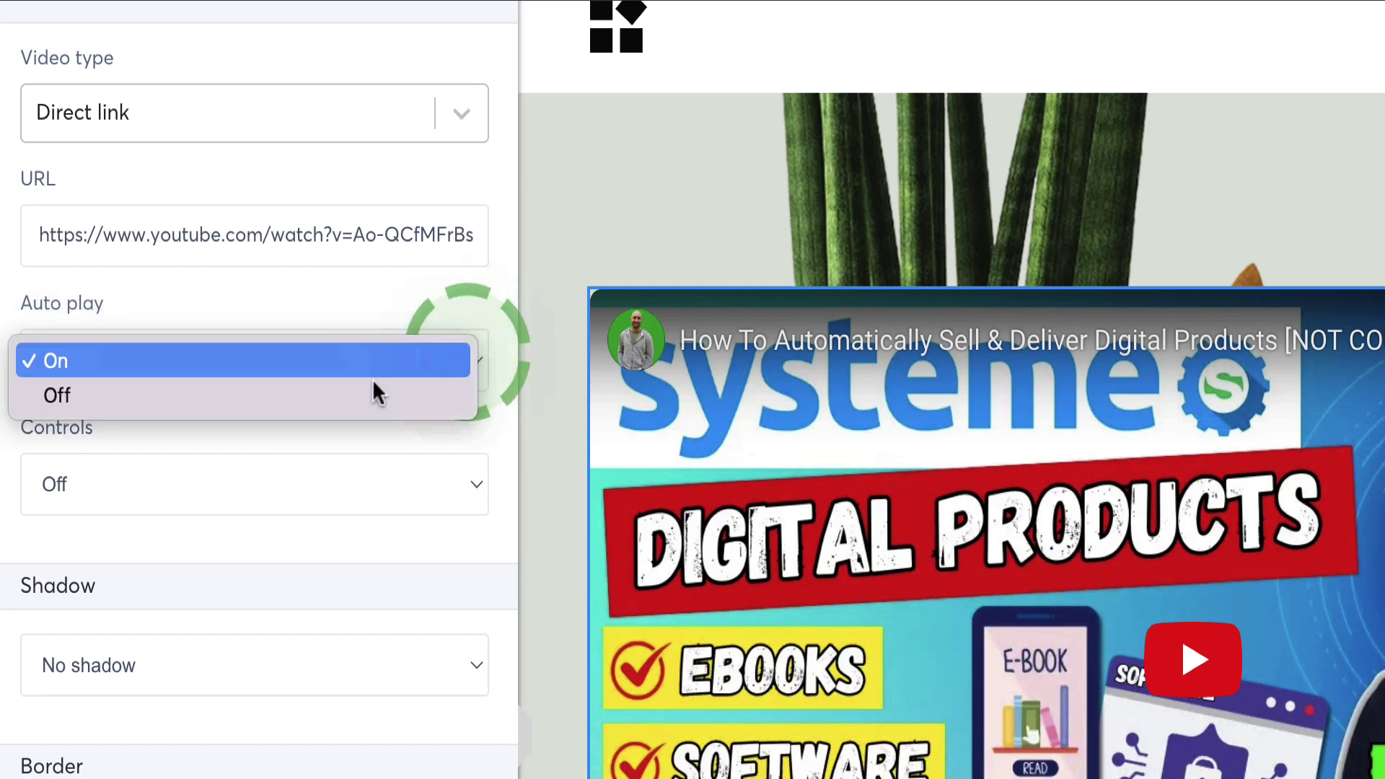
left_click(368, 377)
left_click(386, 360)
left_click(108, 396)
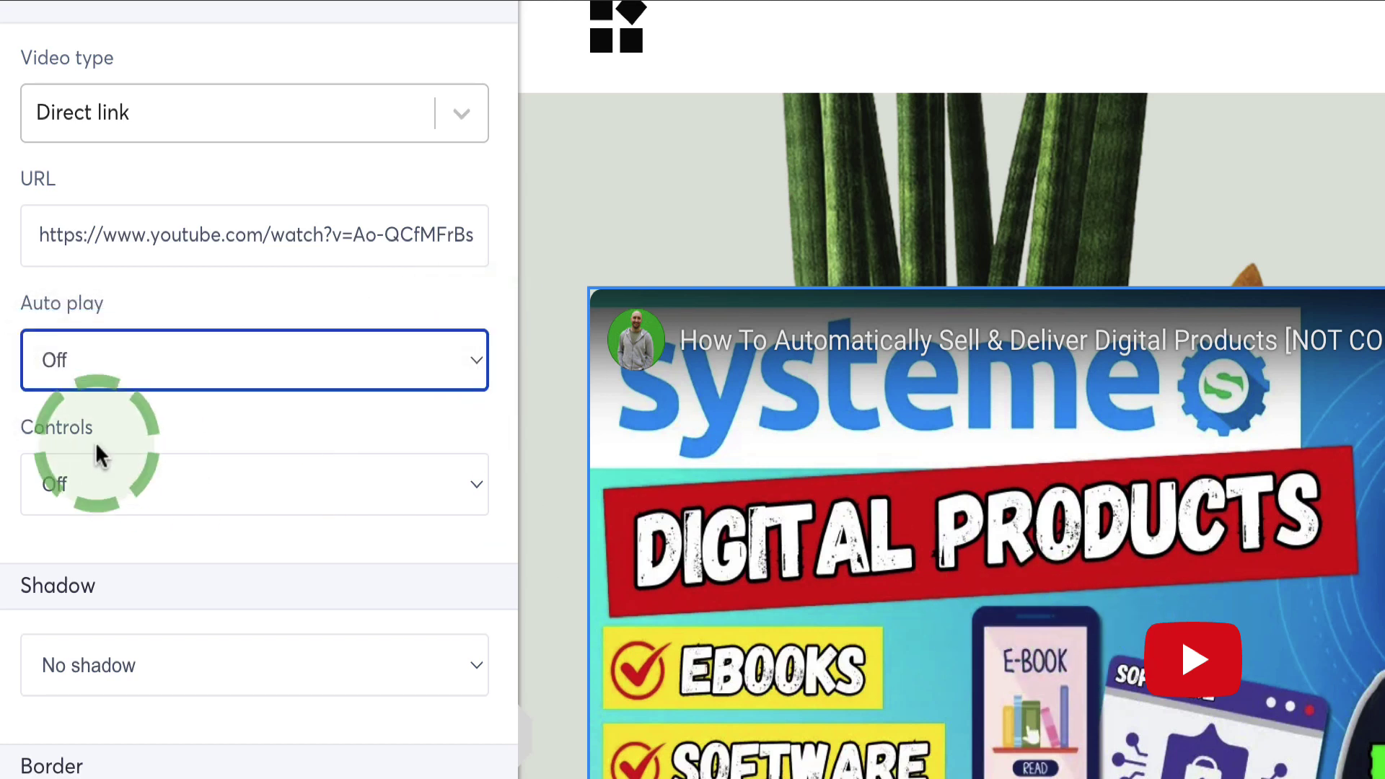
Step: Turn the video's player controls on and set them back to Off
left_click_drag(108, 441, 15, 431)
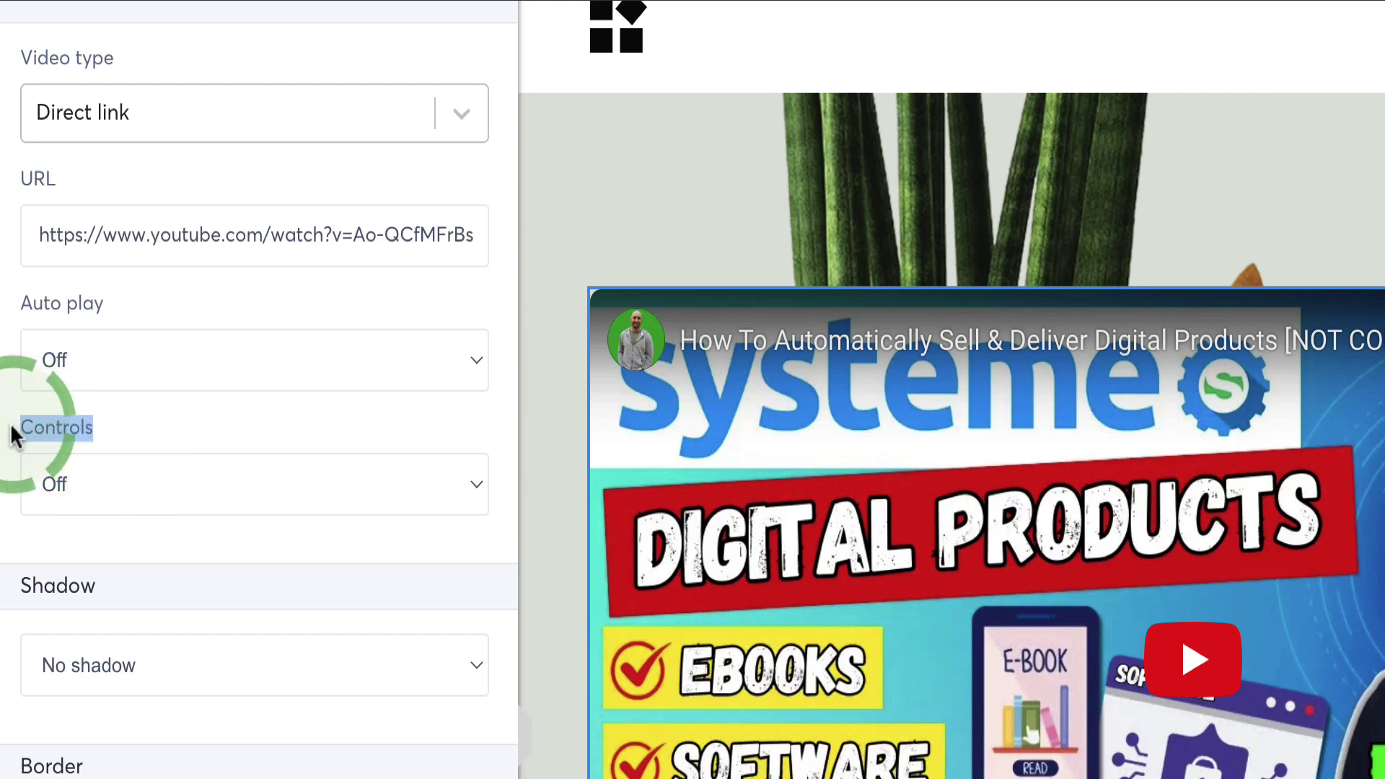
left_click(152, 426)
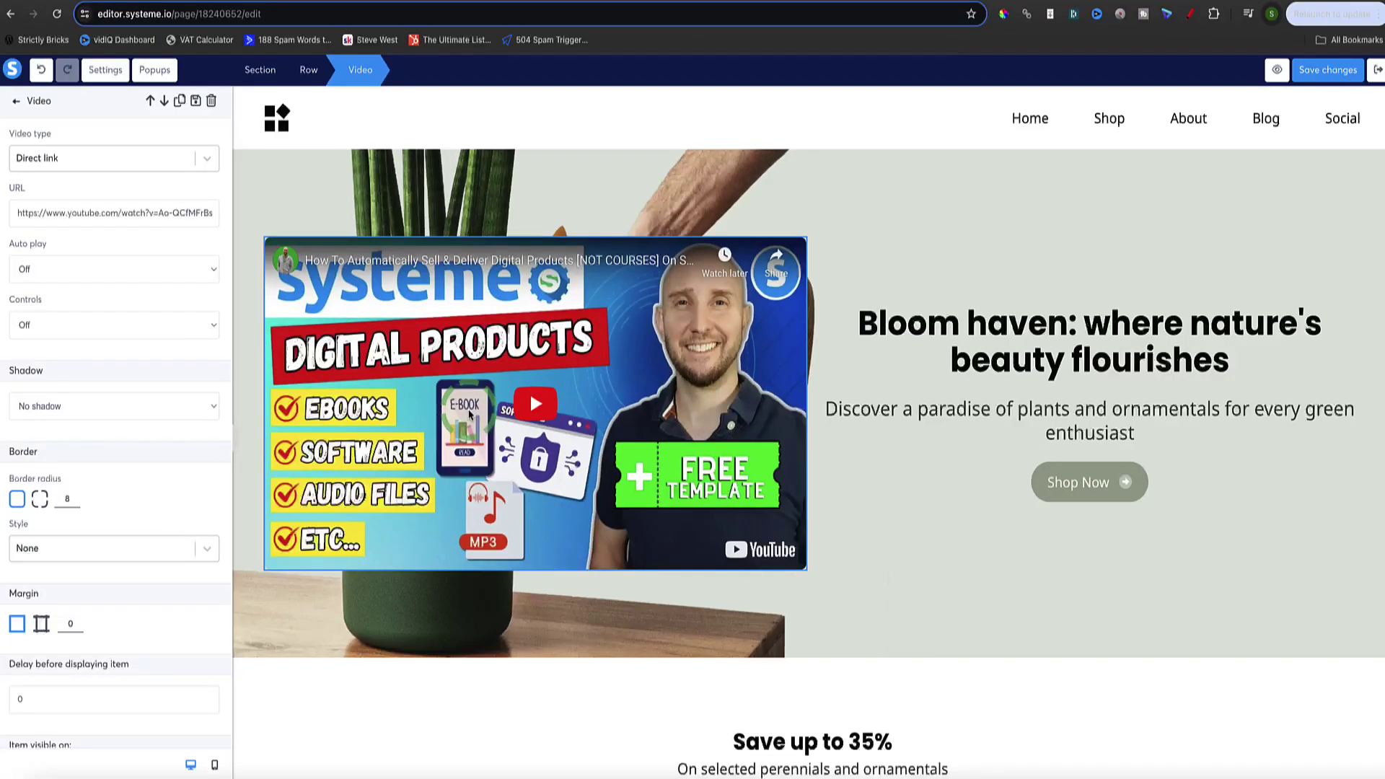
left_click(201, 336)
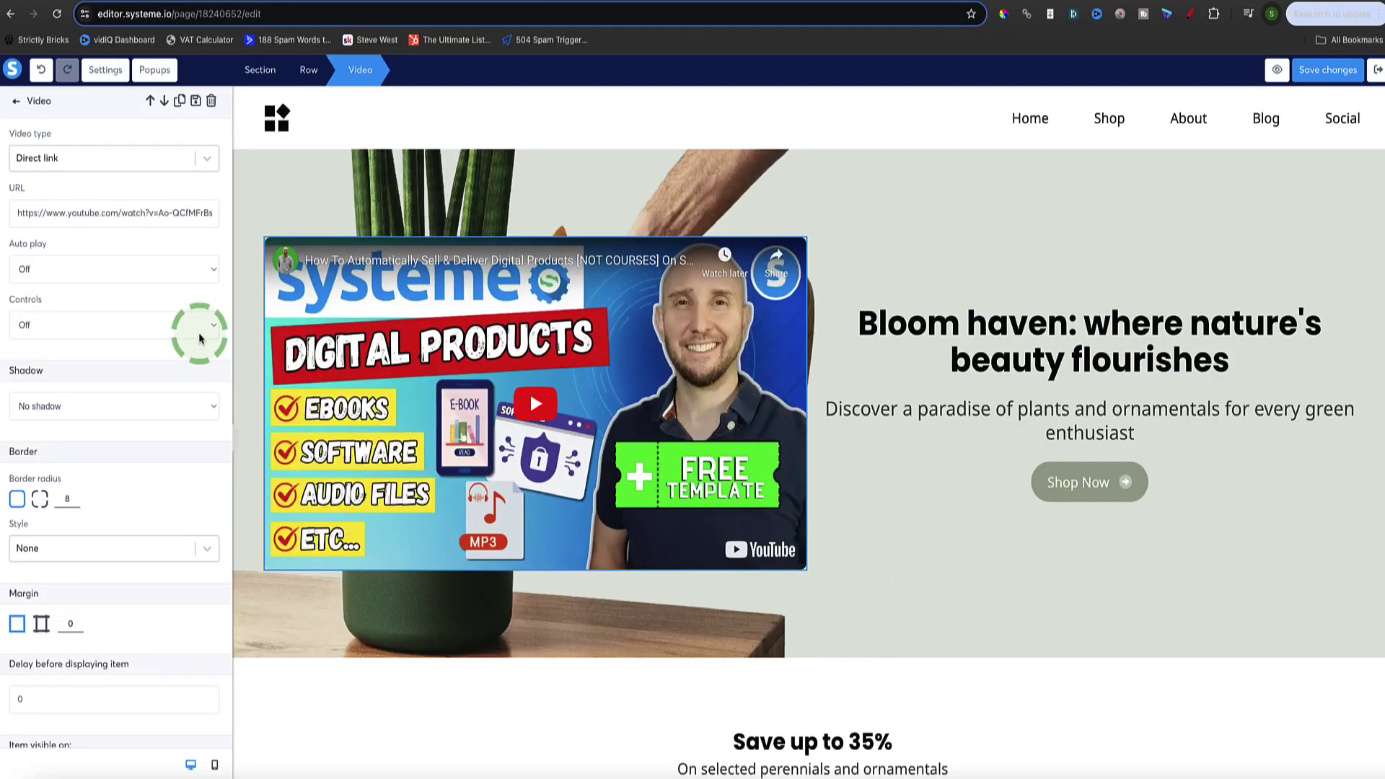
left_click(129, 301)
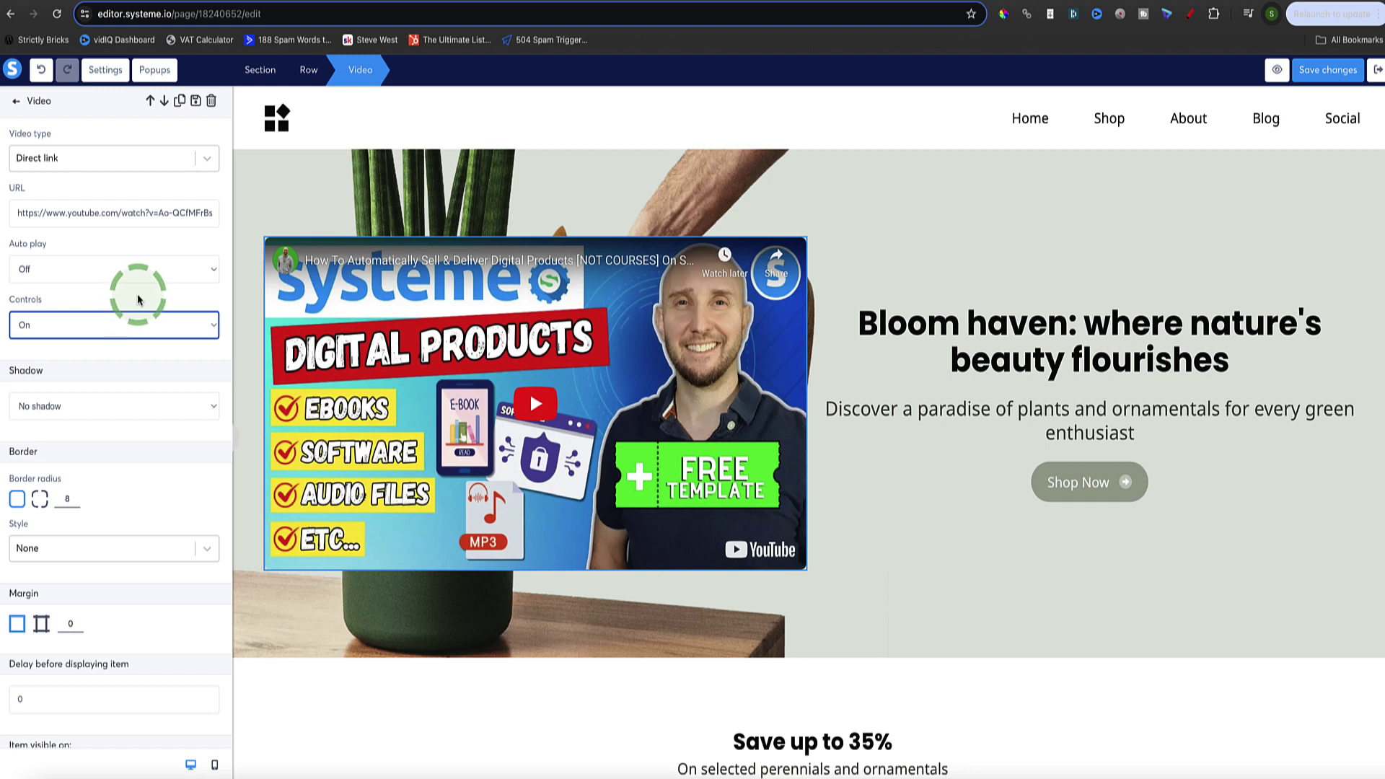
left_click(451, 344)
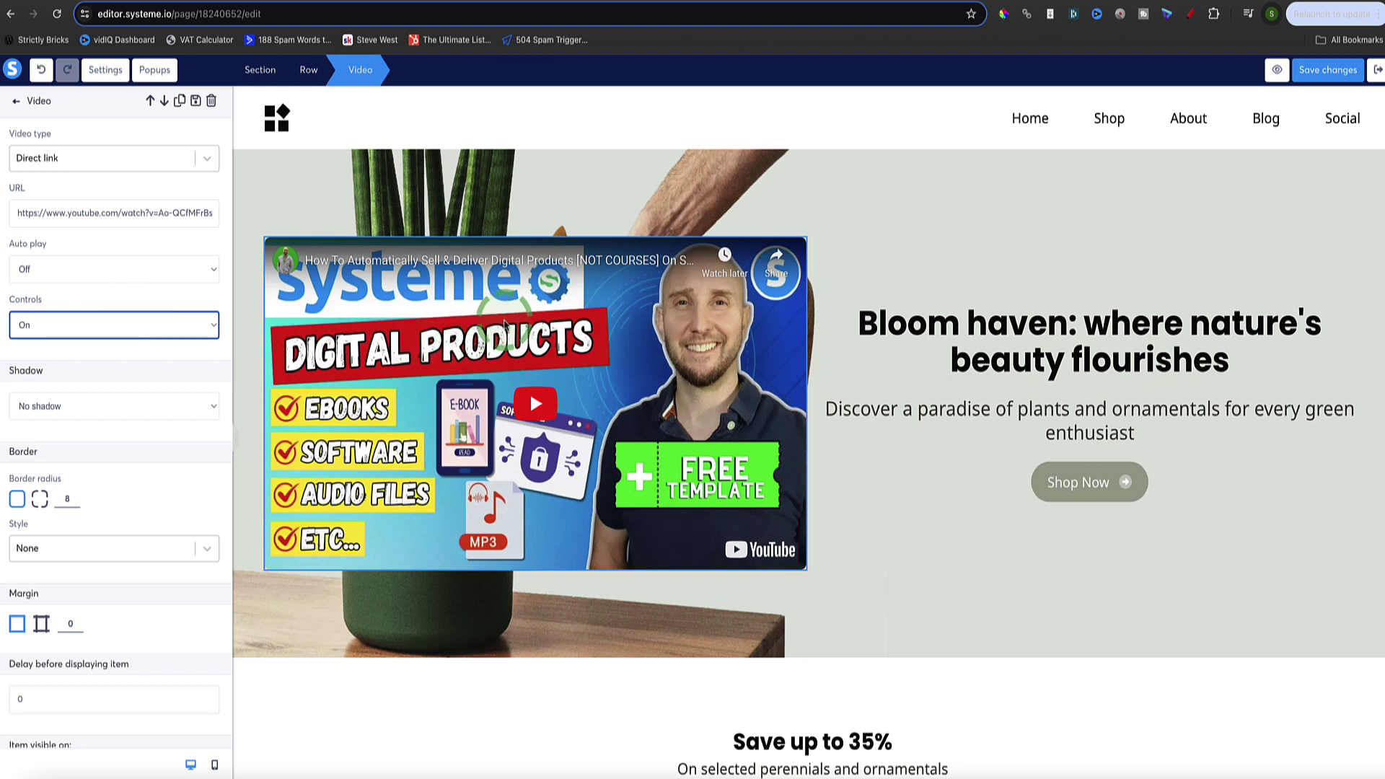
left_click(210, 325)
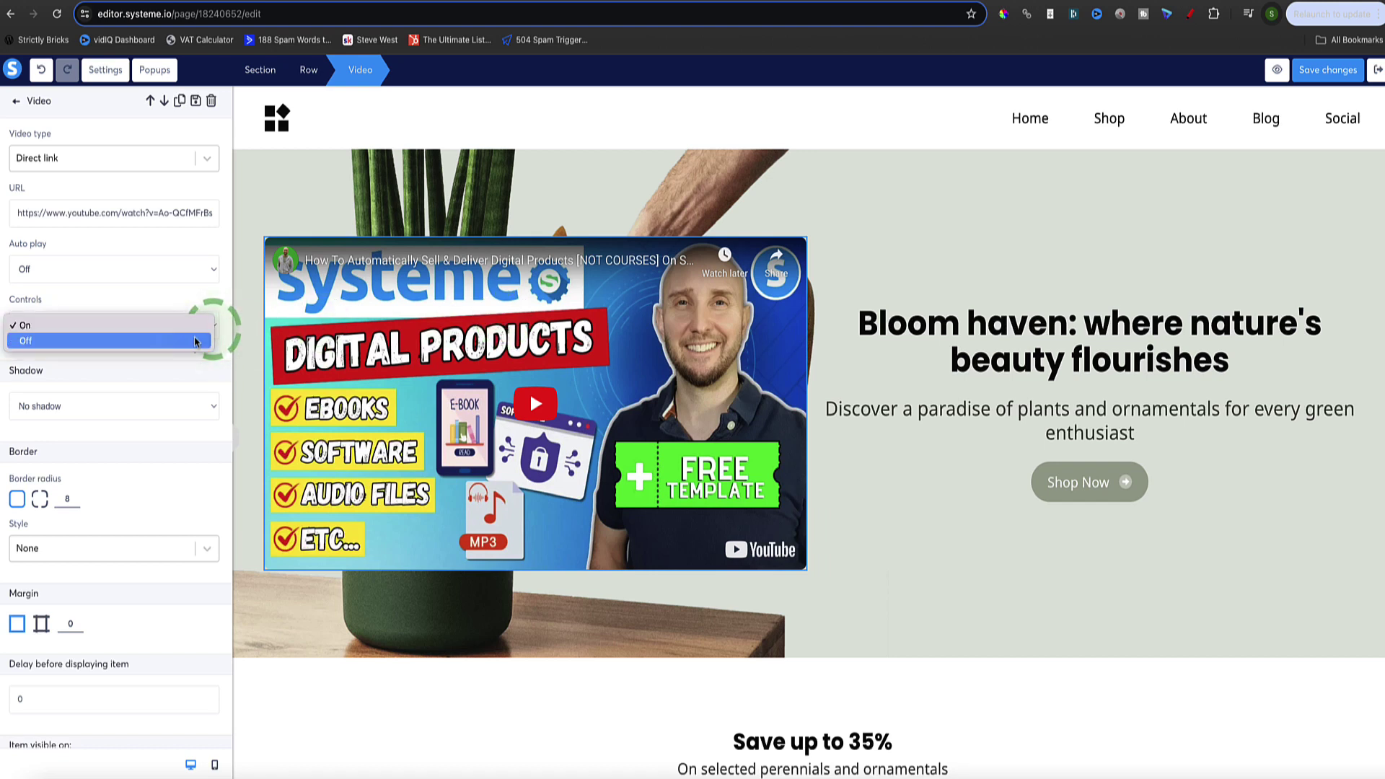
left_click(195, 341)
Step: Apply a hard shadow to the video and set its border radius to 35
left_click(209, 404)
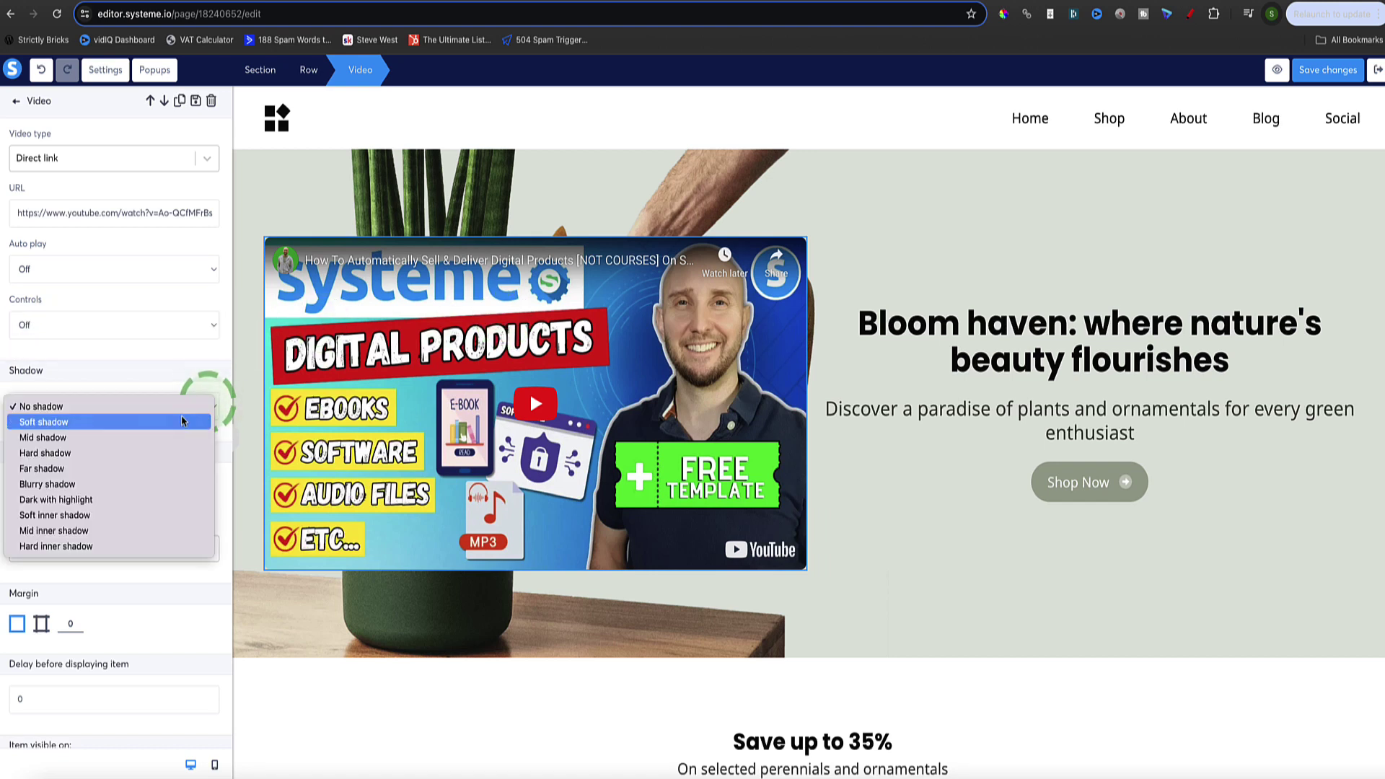
left_click(150, 453)
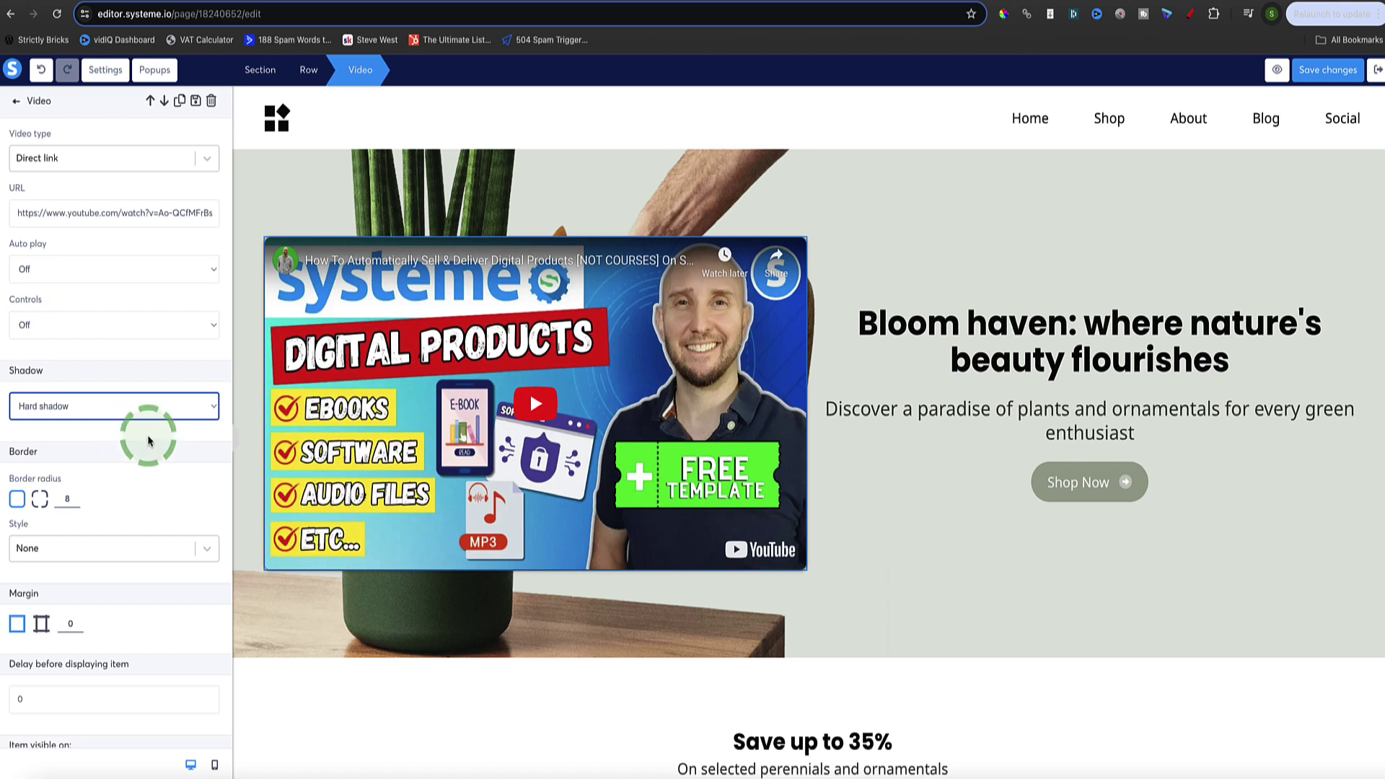
scroll(148, 441, "down", 1)
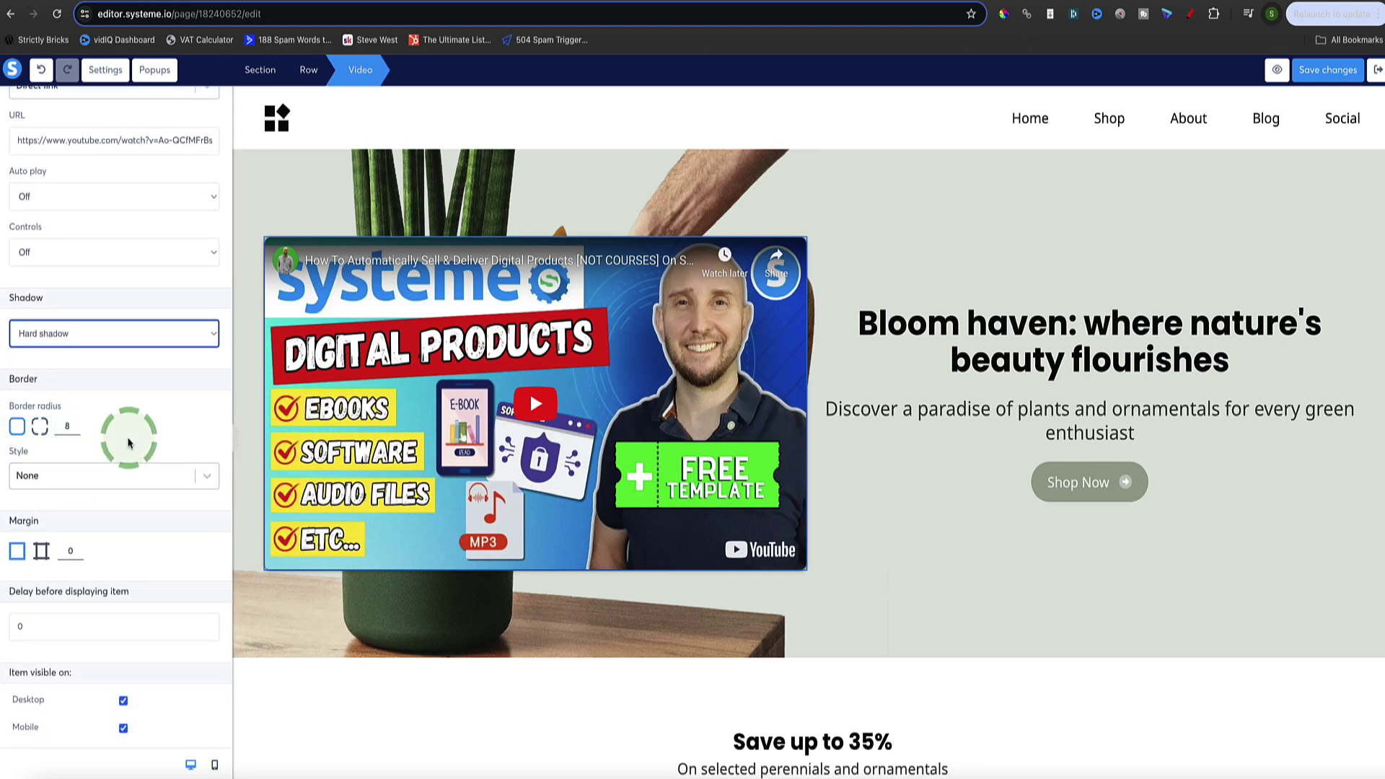
left_click(76, 424)
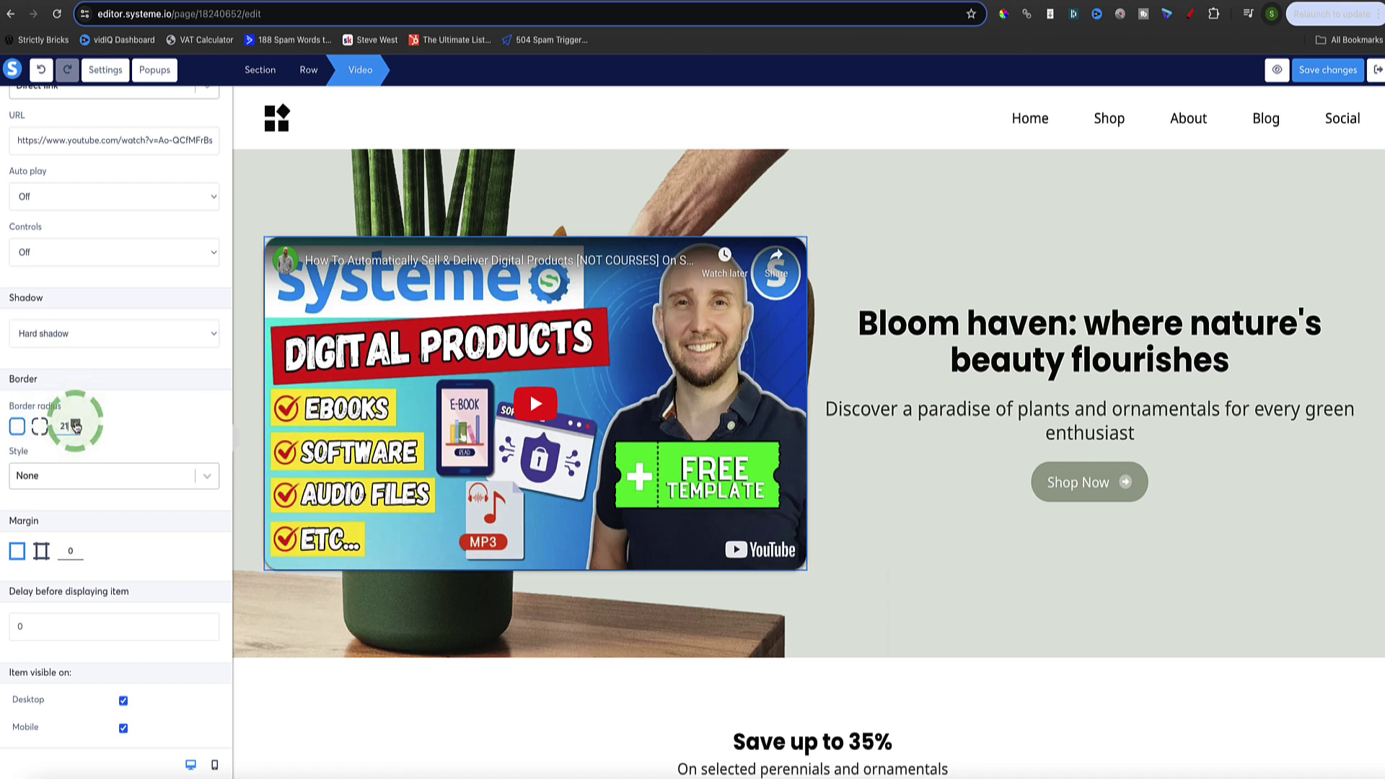
left_click(75, 424)
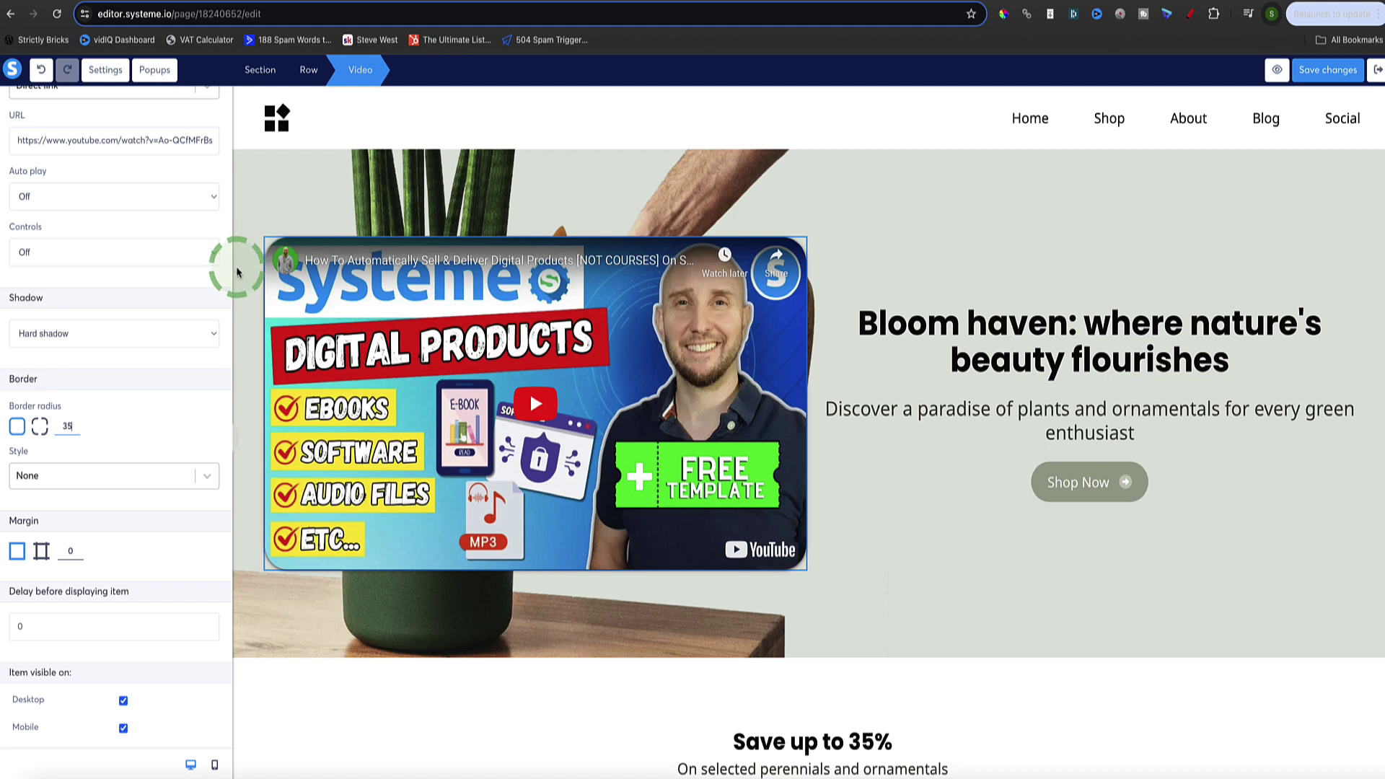
Step: Give the video a dotted border in red FE6541 with a width of 9
left_click(207, 476)
scroll(152, 436, "down", 1)
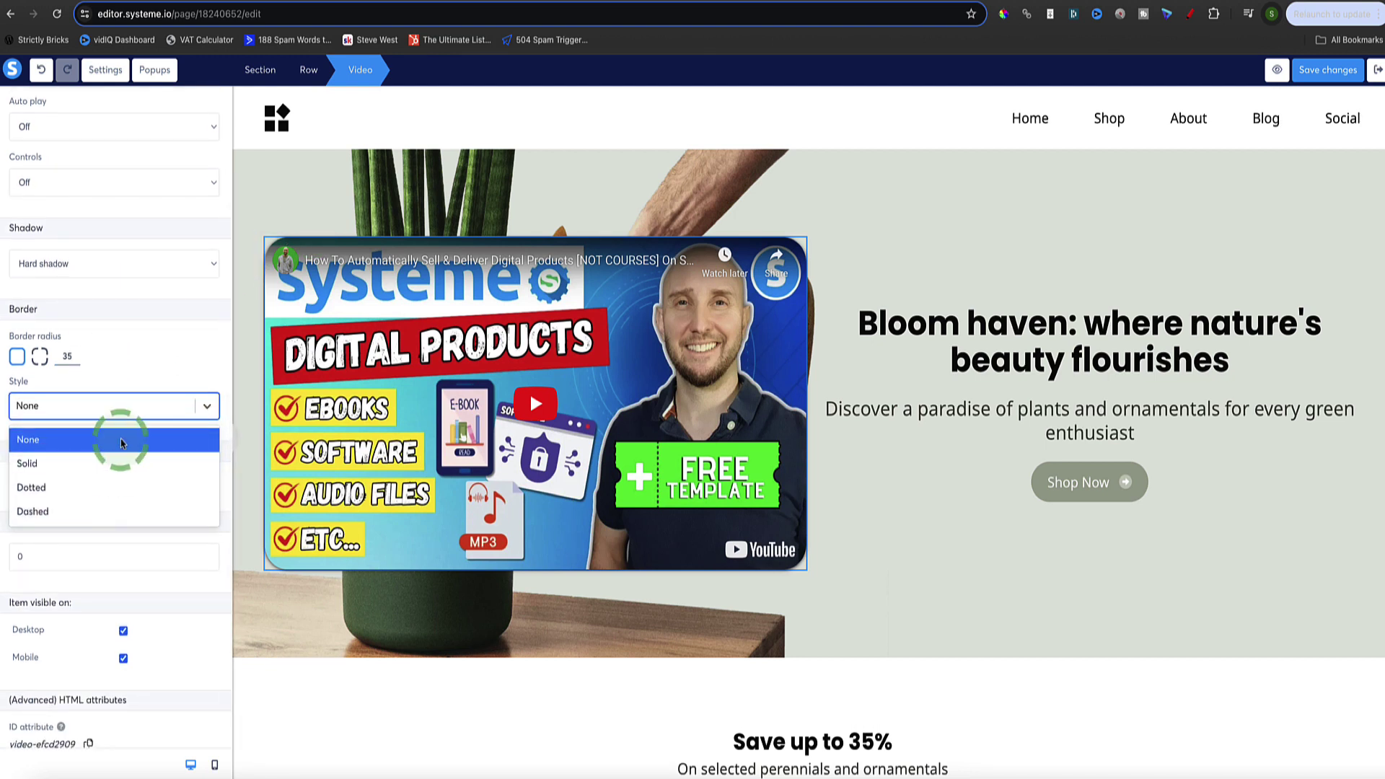
left_click(101, 485)
left_click(18, 464)
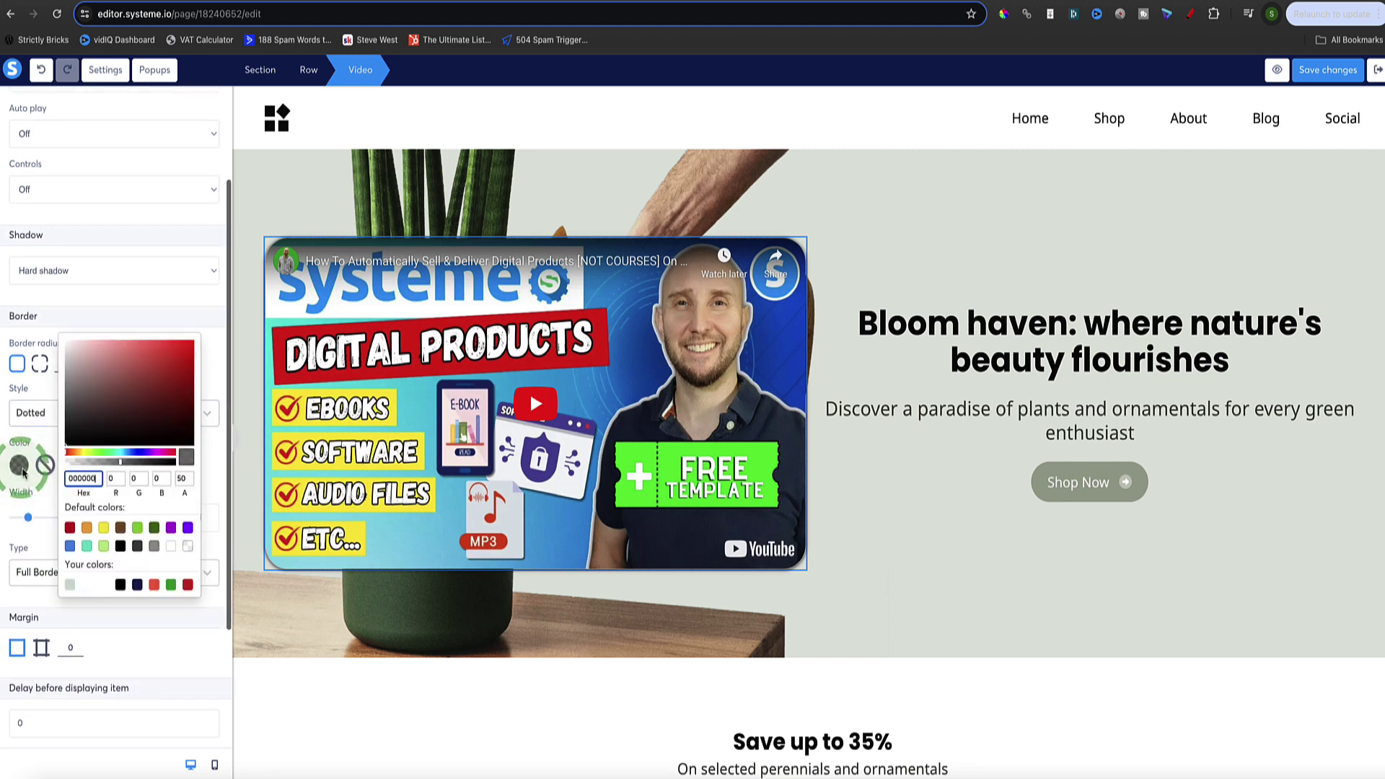
left_click(62, 529)
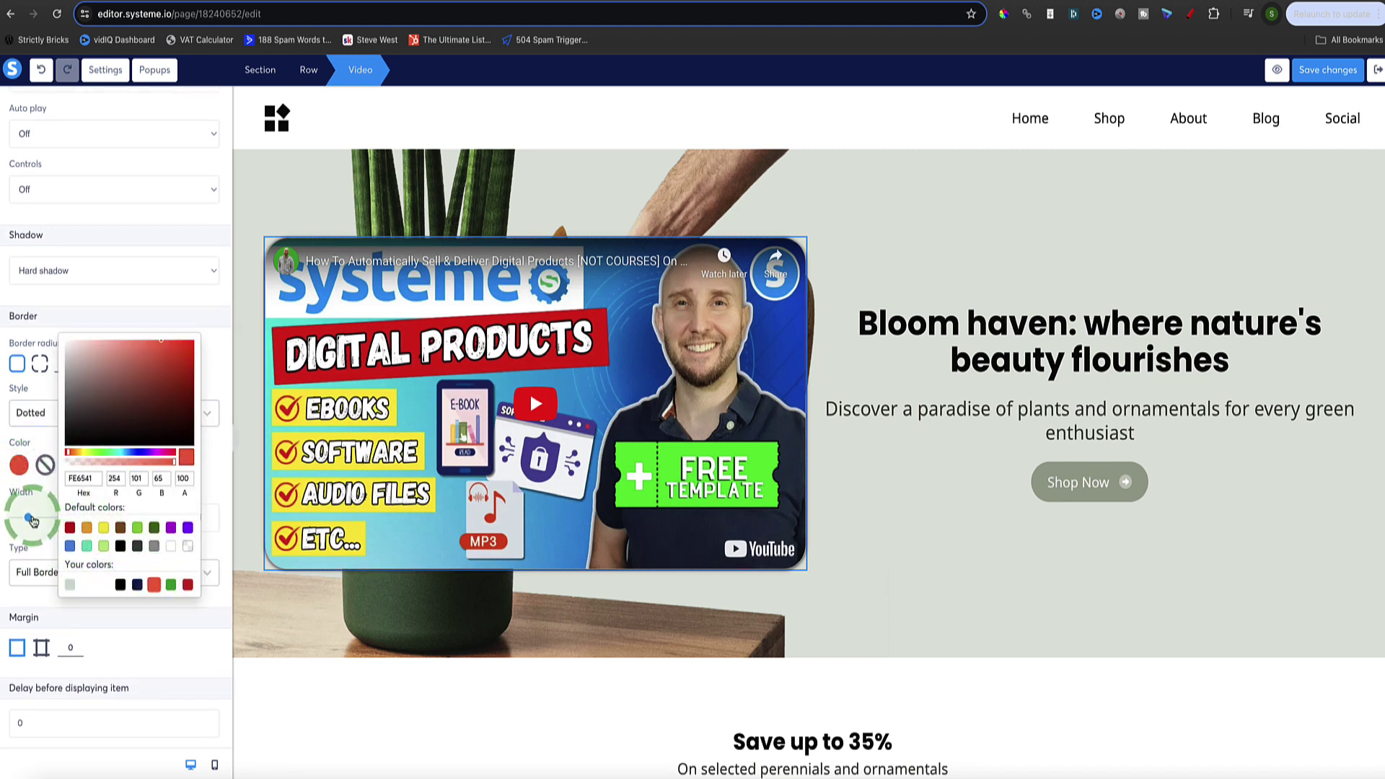
left_click_drag(31, 521, 137, 524)
Step: Change the video's border style to Solid
left_click(108, 411)
left_click(84, 469)
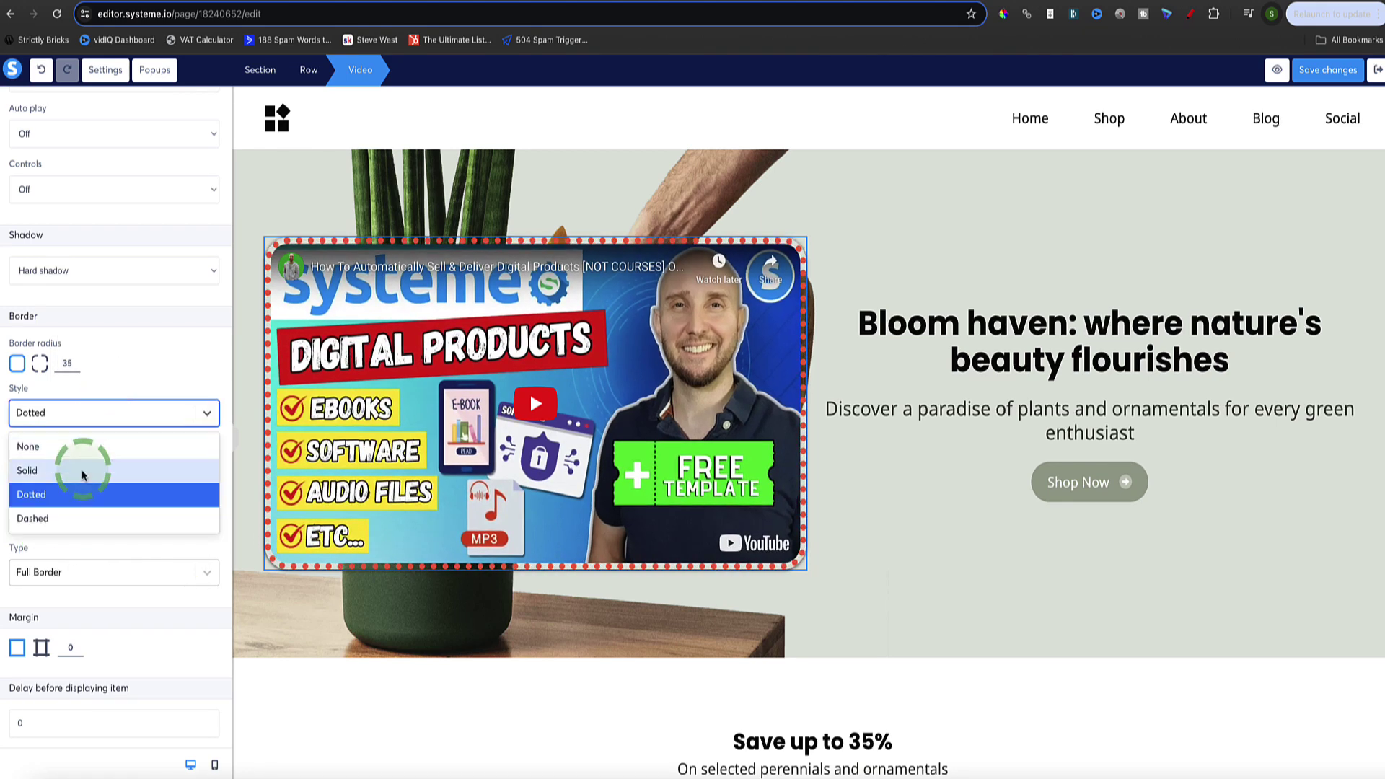
left_click(523, 271)
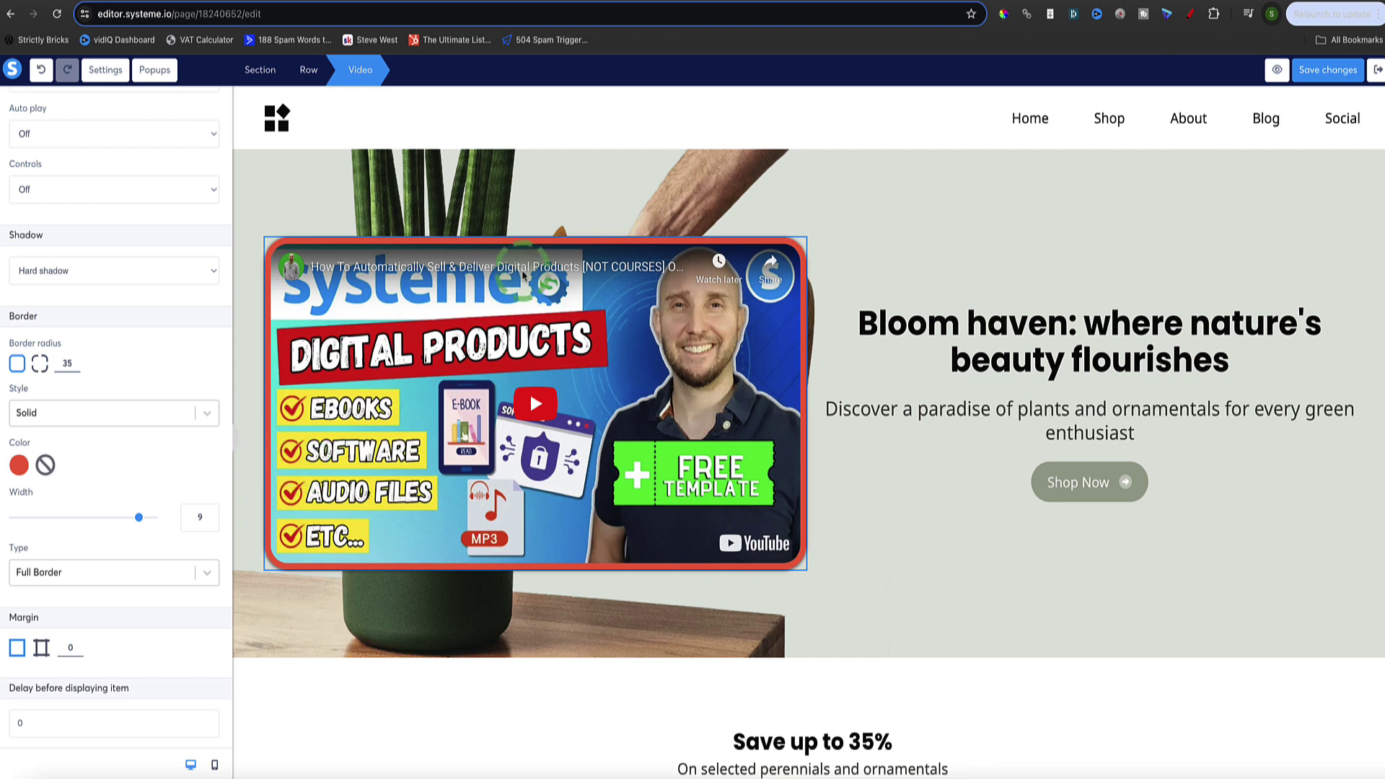
Step: Give the video individual margins of 100 on the right and 100 on the left
left_click(357, 401)
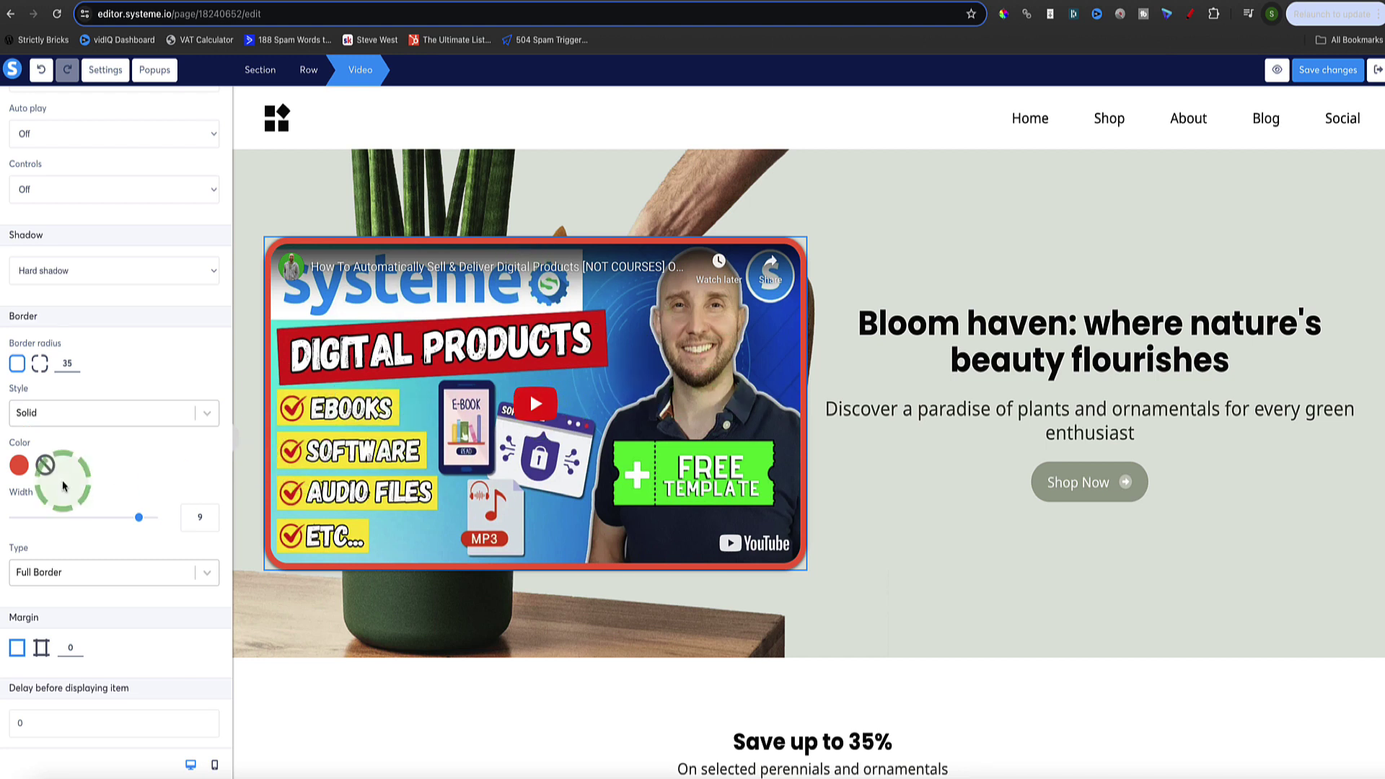
scroll(63, 487, "down", 3)
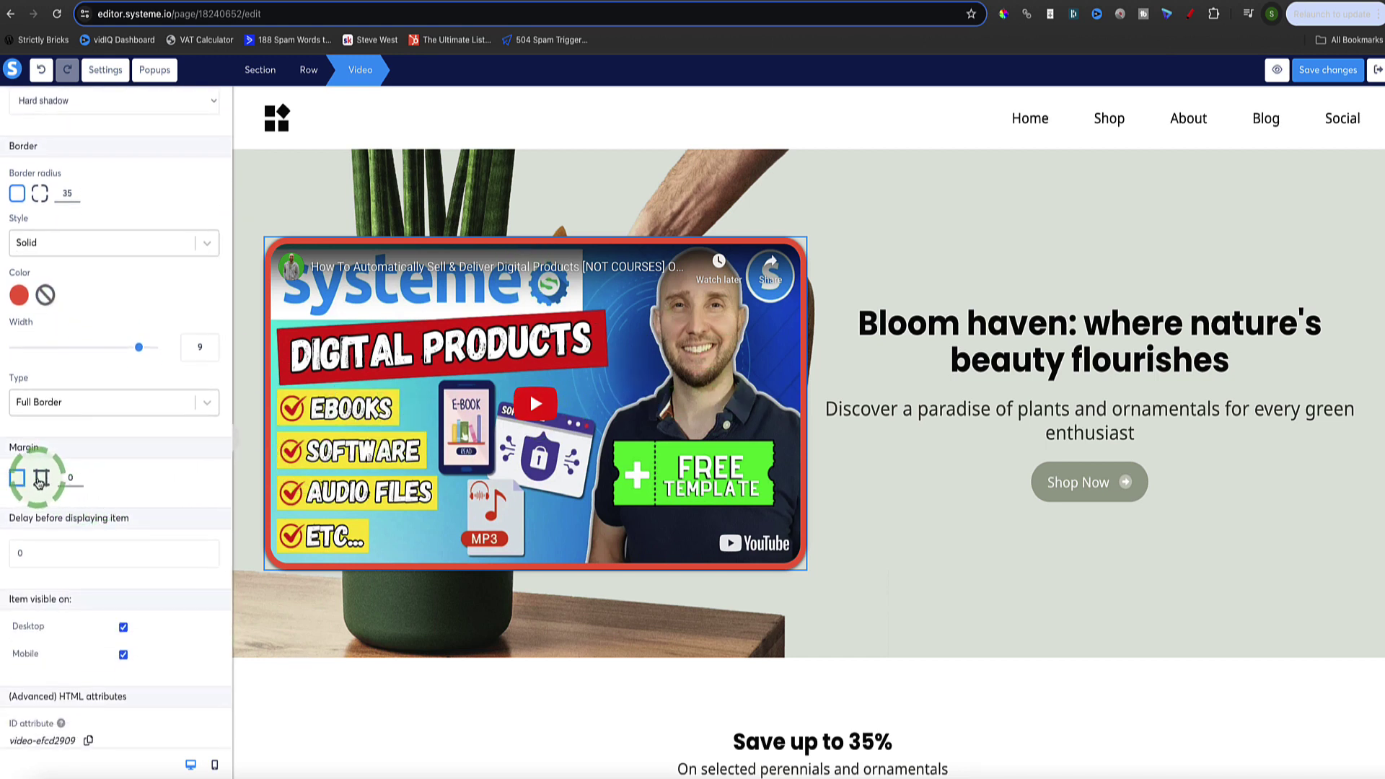
left_click(41, 480)
scroll(28, 477, "down", 2)
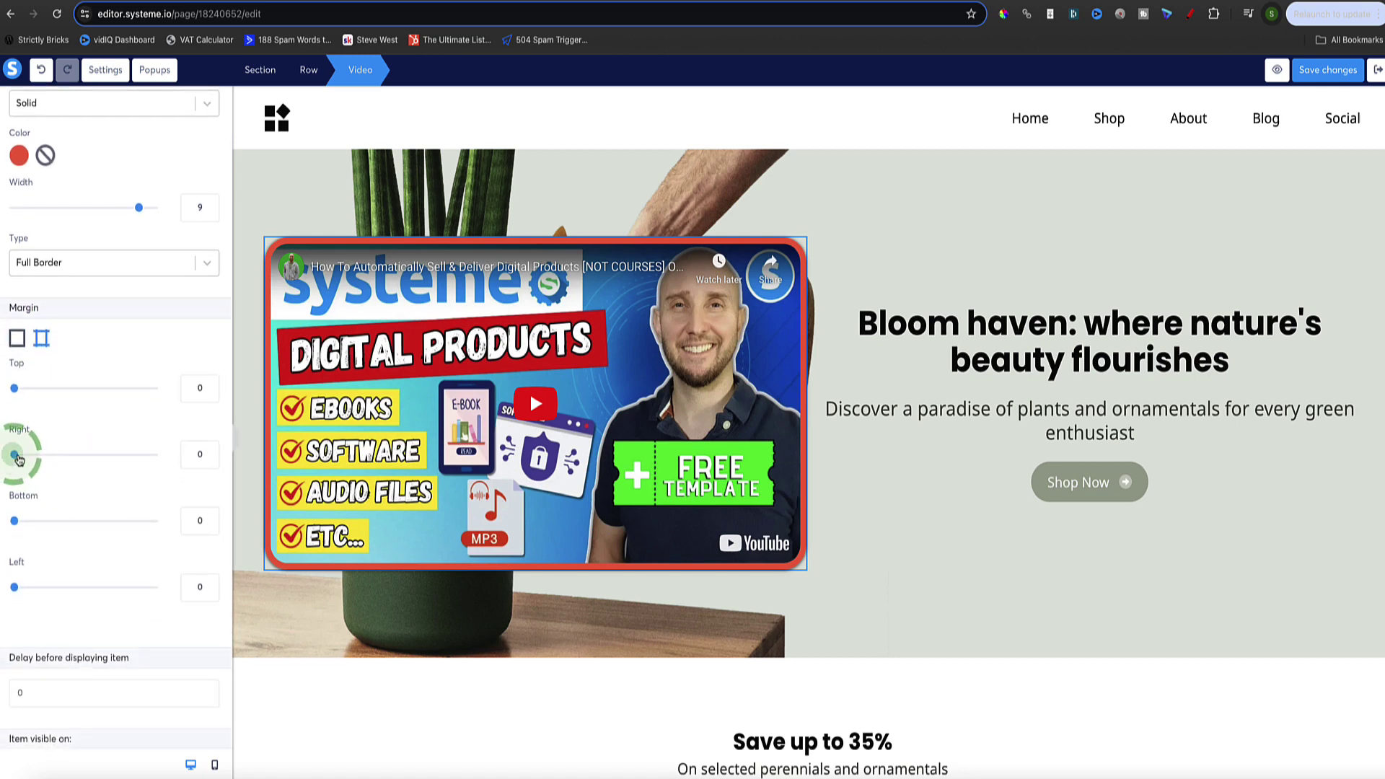
left_click_drag(19, 459, 82, 468)
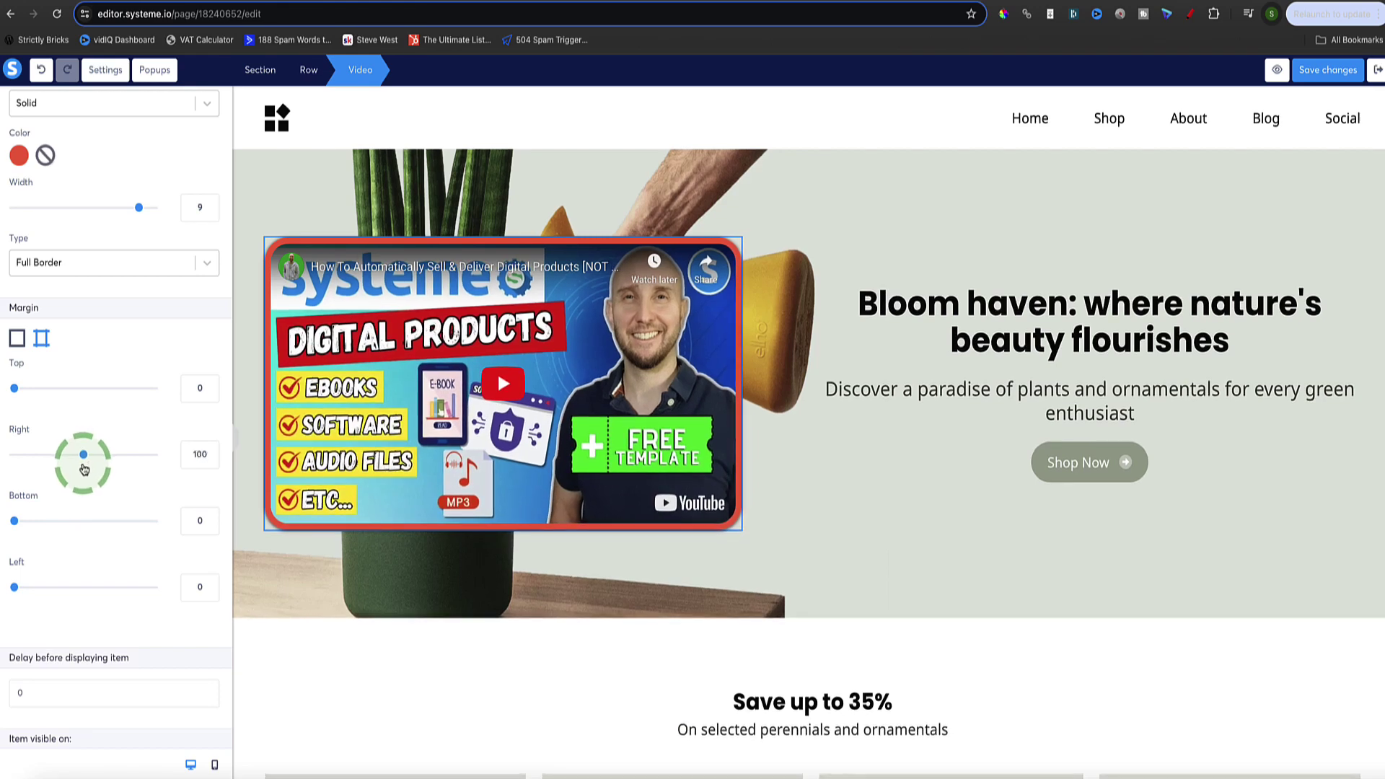
left_click_drag(13, 590, 84, 587)
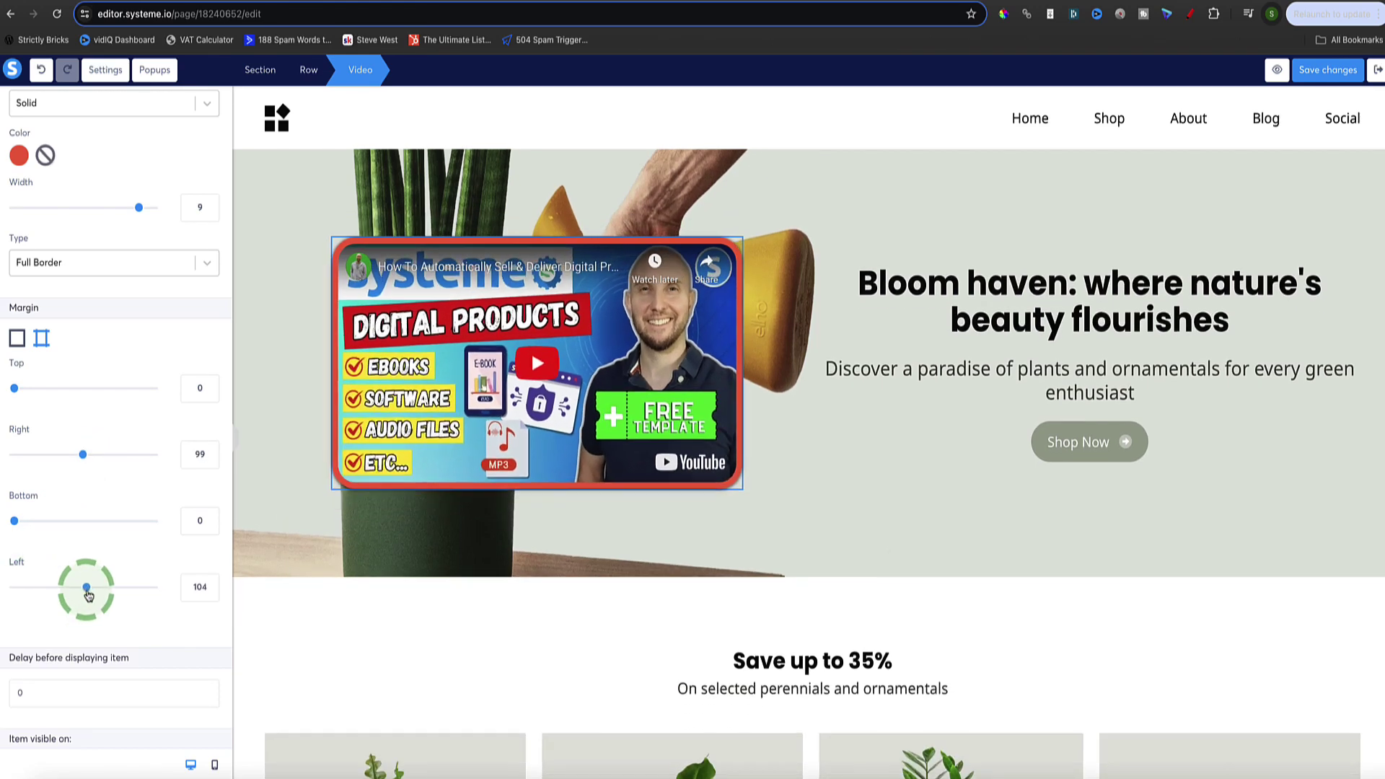
left_click(83, 454)
scroll(112, 420, "down", 1)
scroll(111, 420, "down", 1)
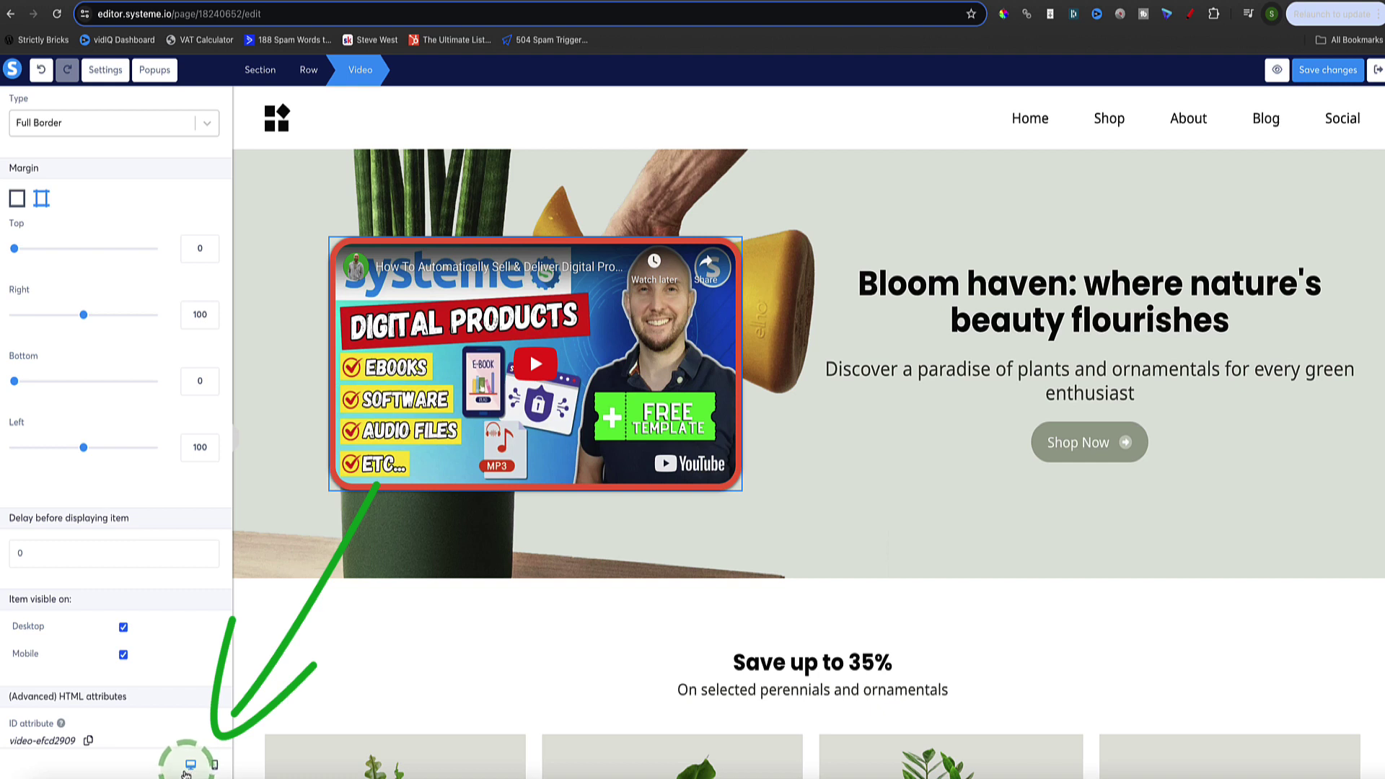
Step: In the mobile view, give the video individual margins with a bottom margin of 28
left_click(215, 766)
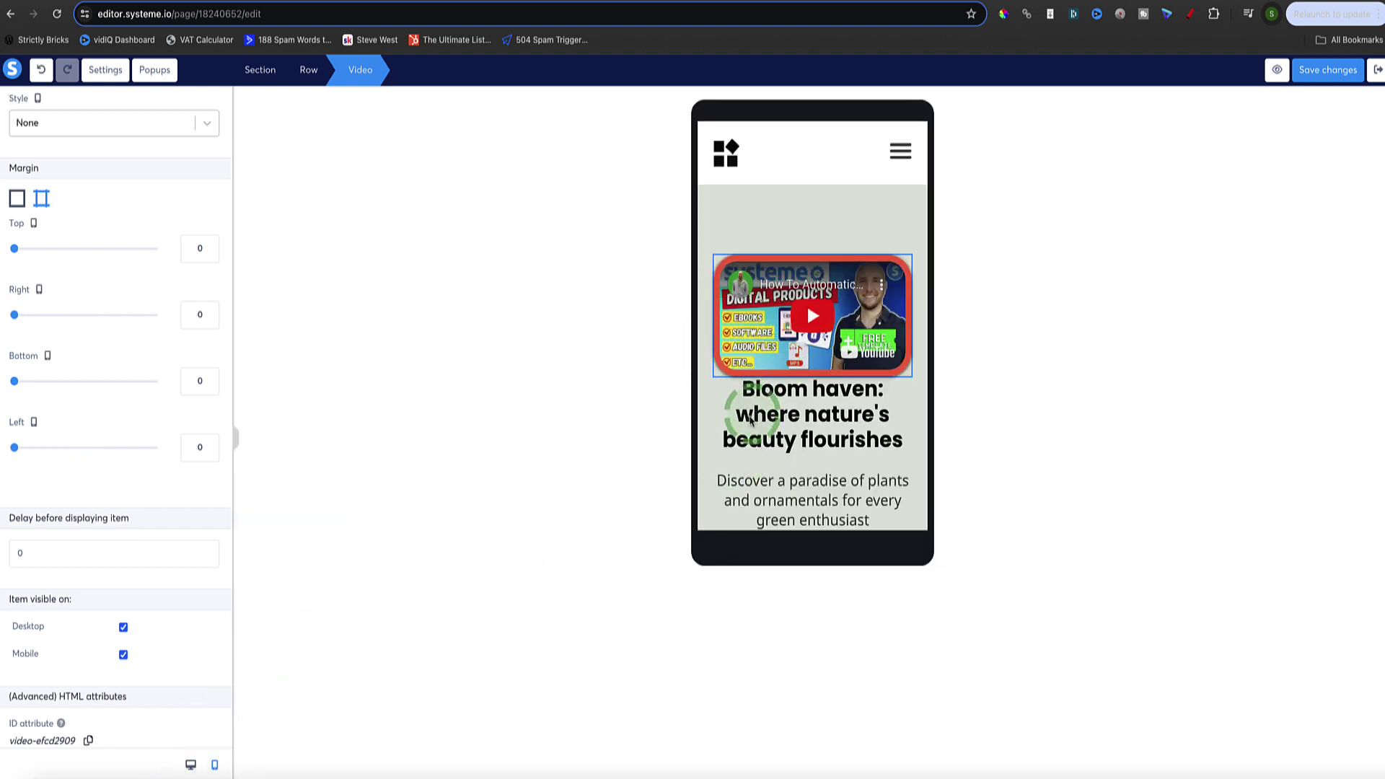
left_click(194, 767)
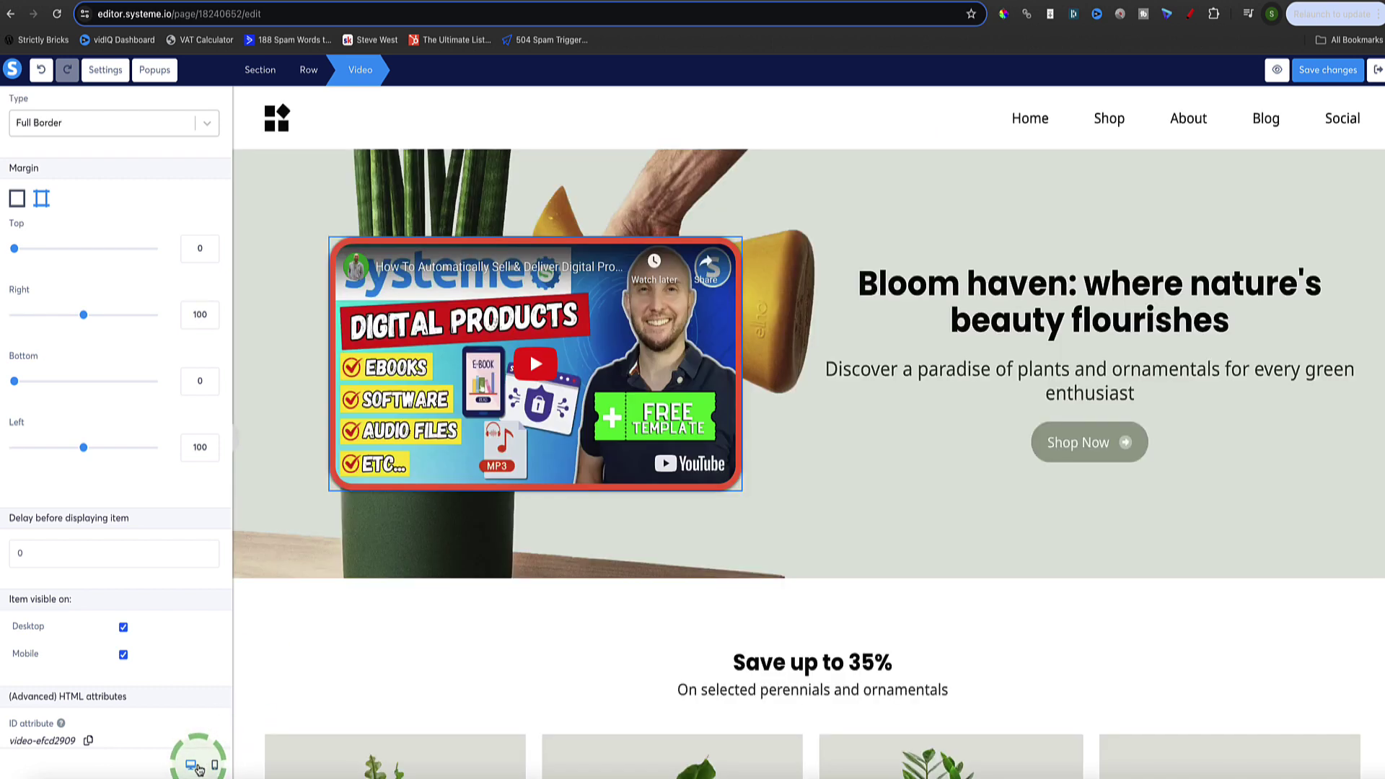
left_click(214, 766)
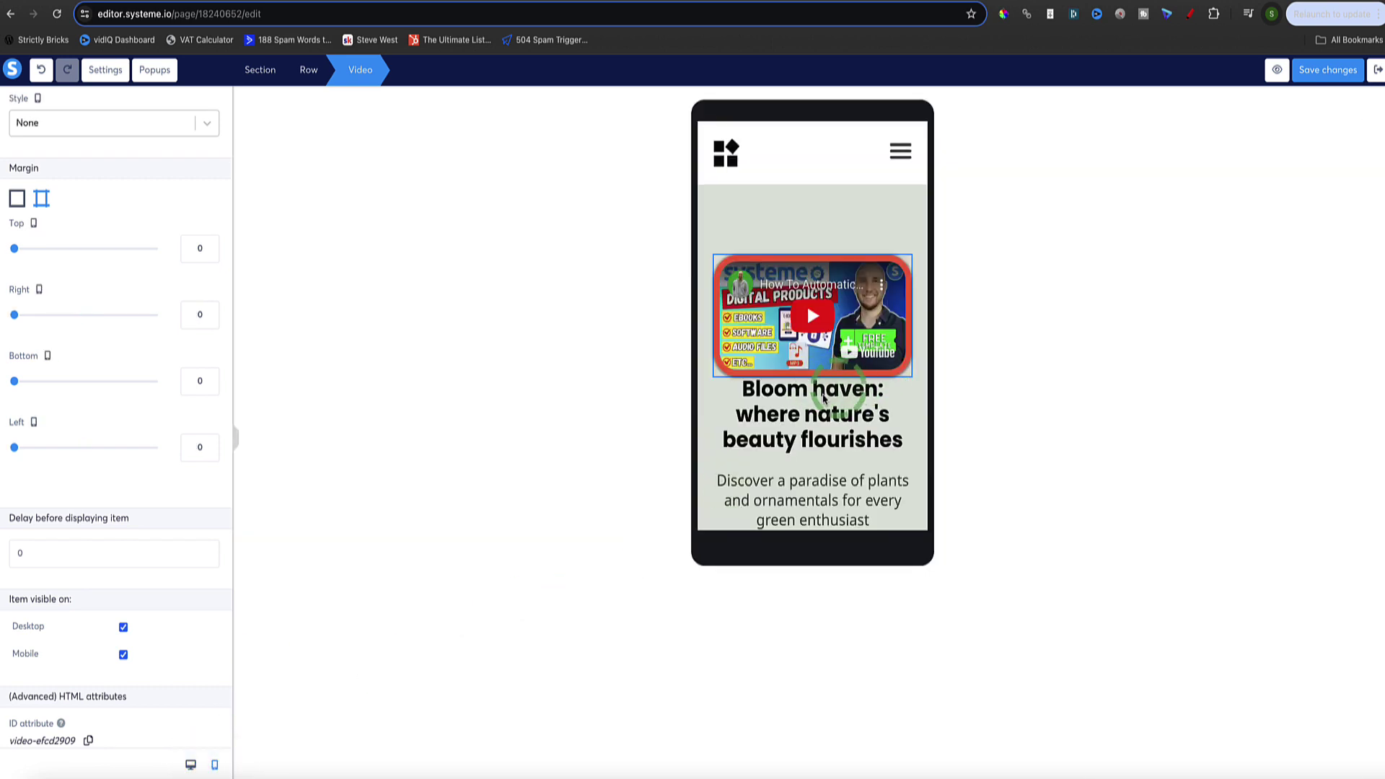
left_click(801, 351)
left_click(799, 352)
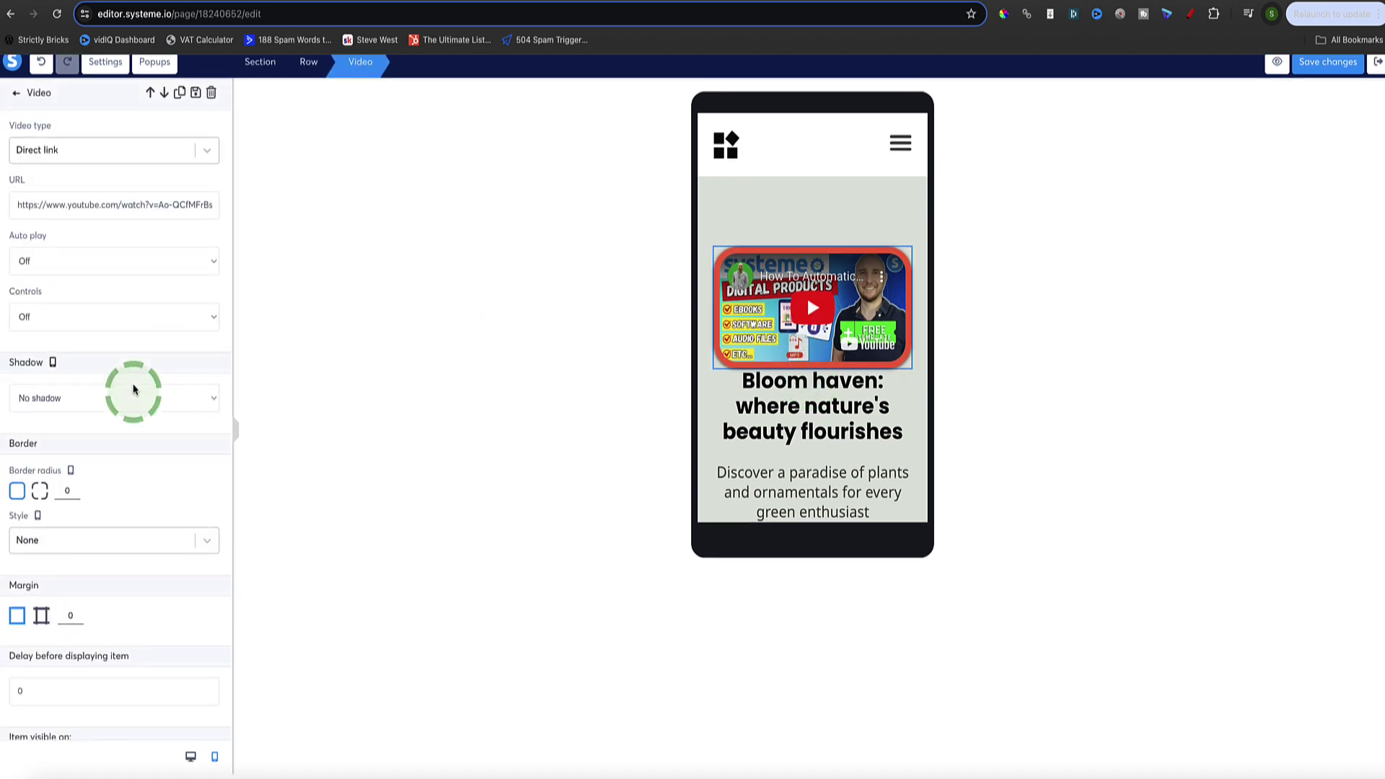
left_click(42, 623)
scroll(43, 577, "down", 5)
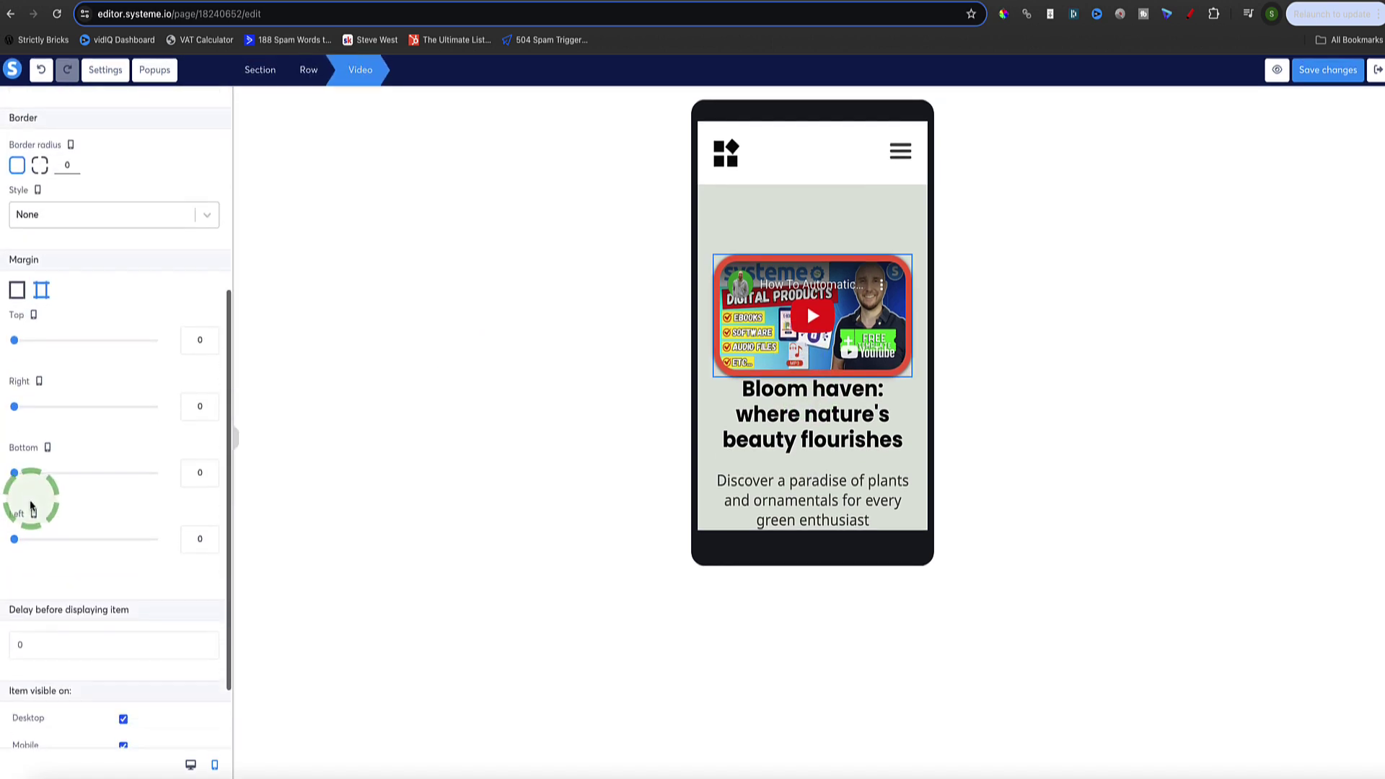
left_click_drag(16, 471, 34, 473)
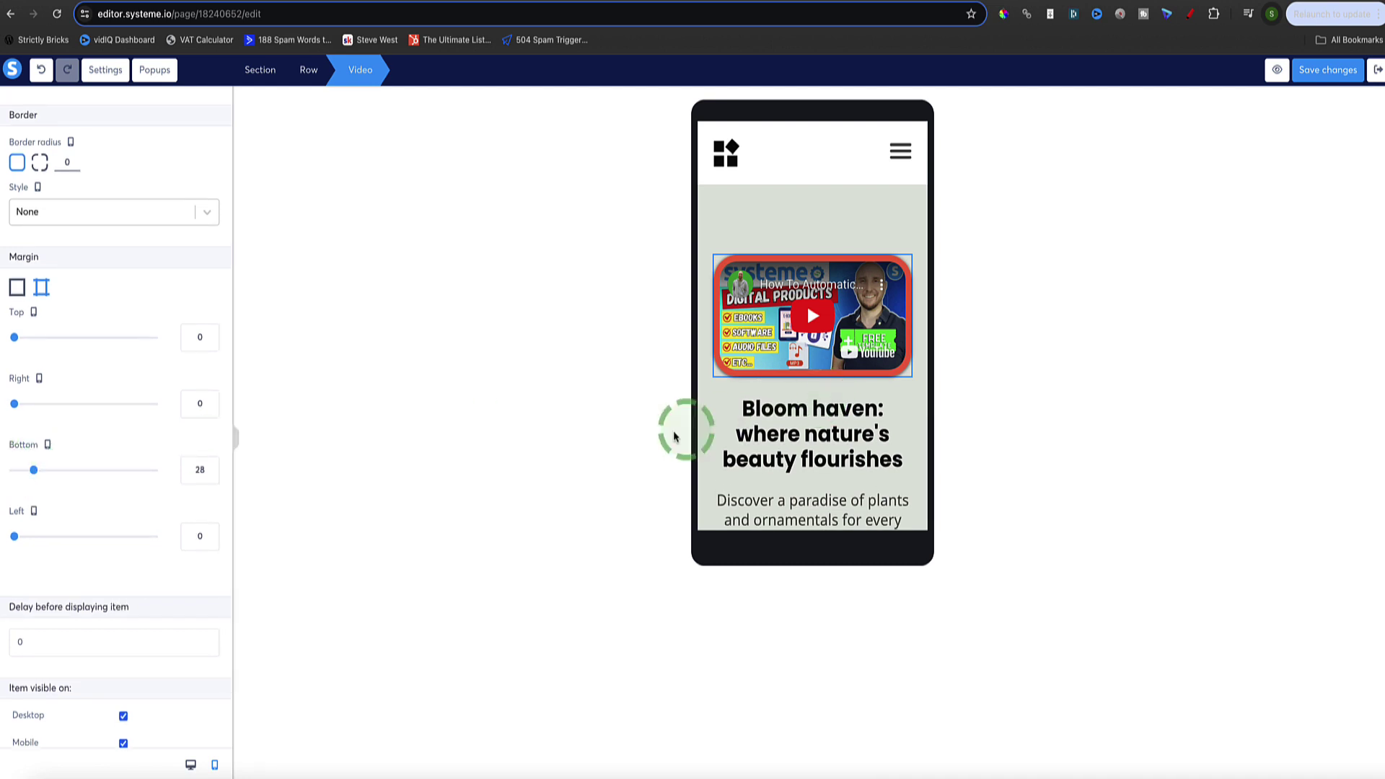
Step: Compare the video's layout in the desktop and mobile views, ending in the desktop view
left_click(189, 766)
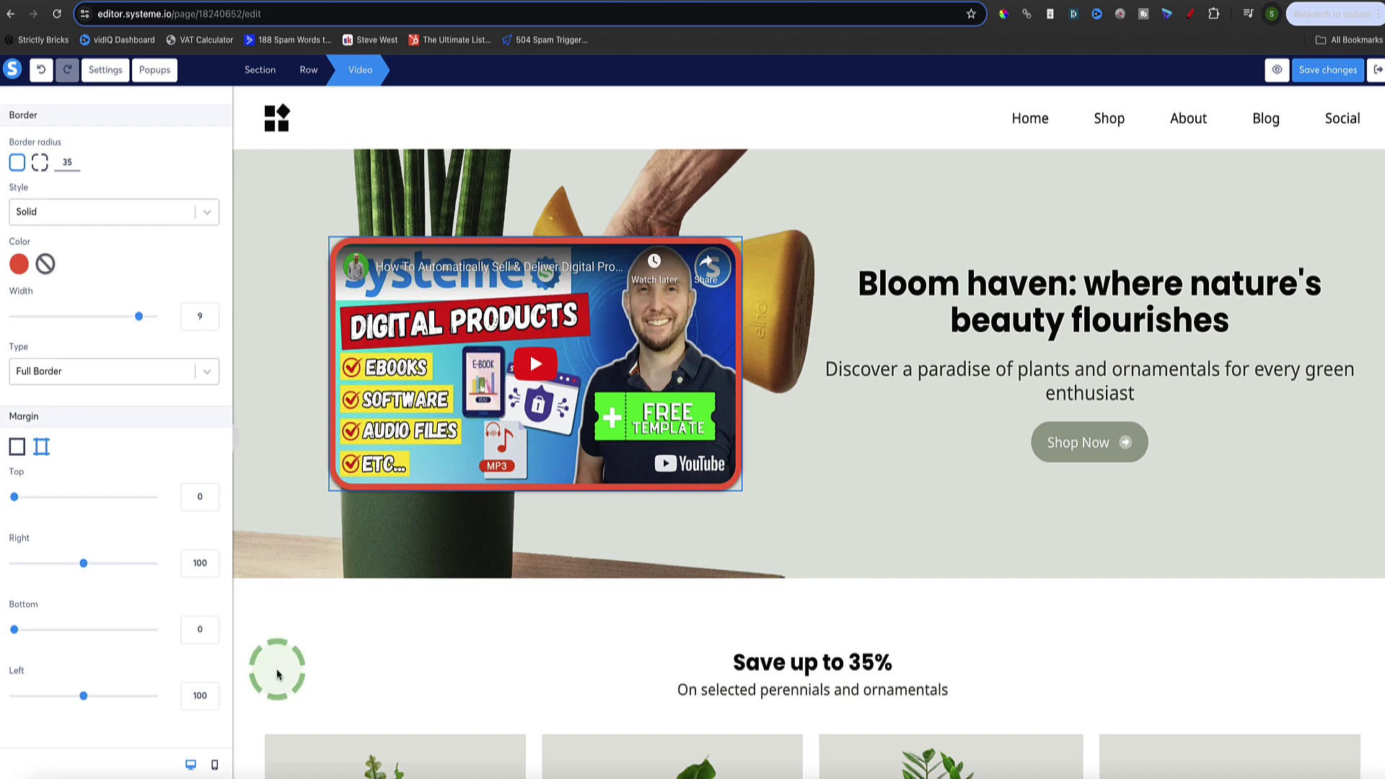
left_click(215, 766)
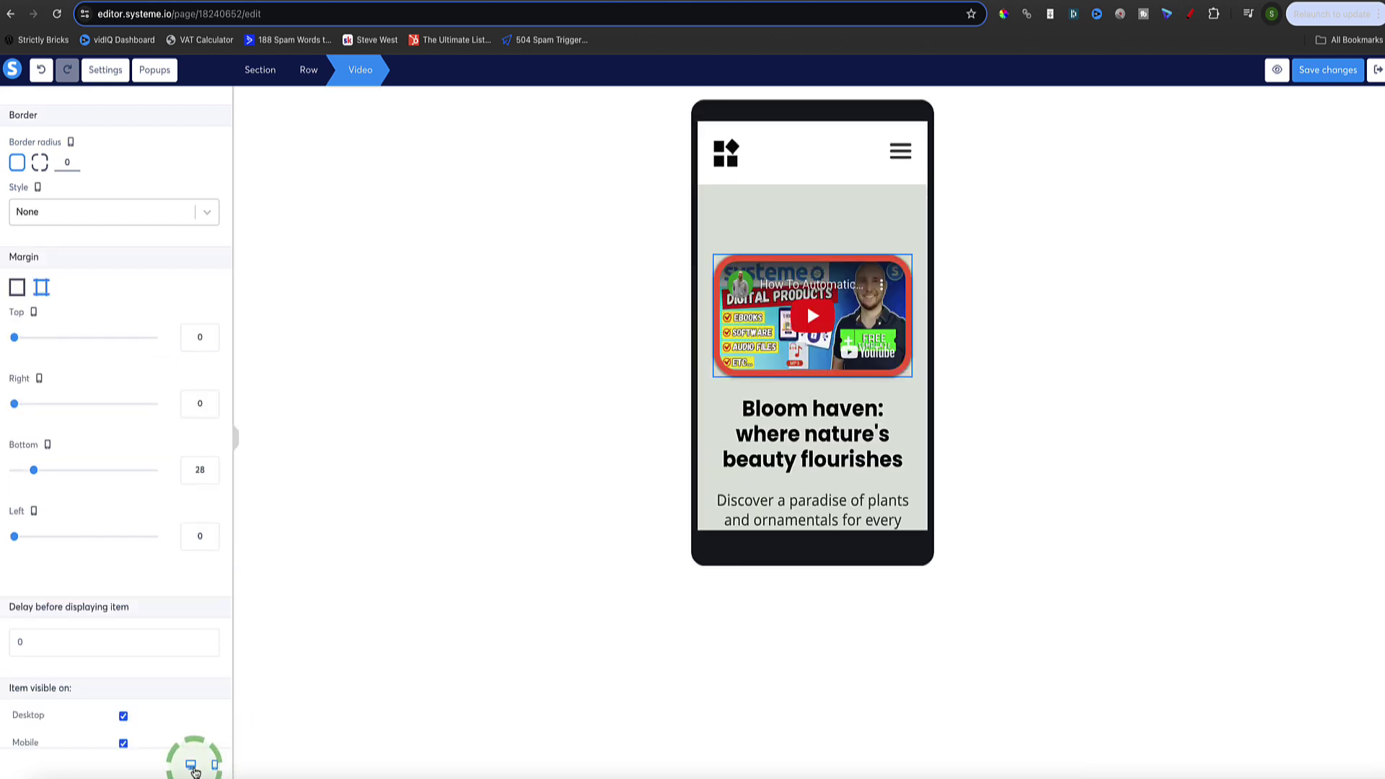
left_click(190, 766)
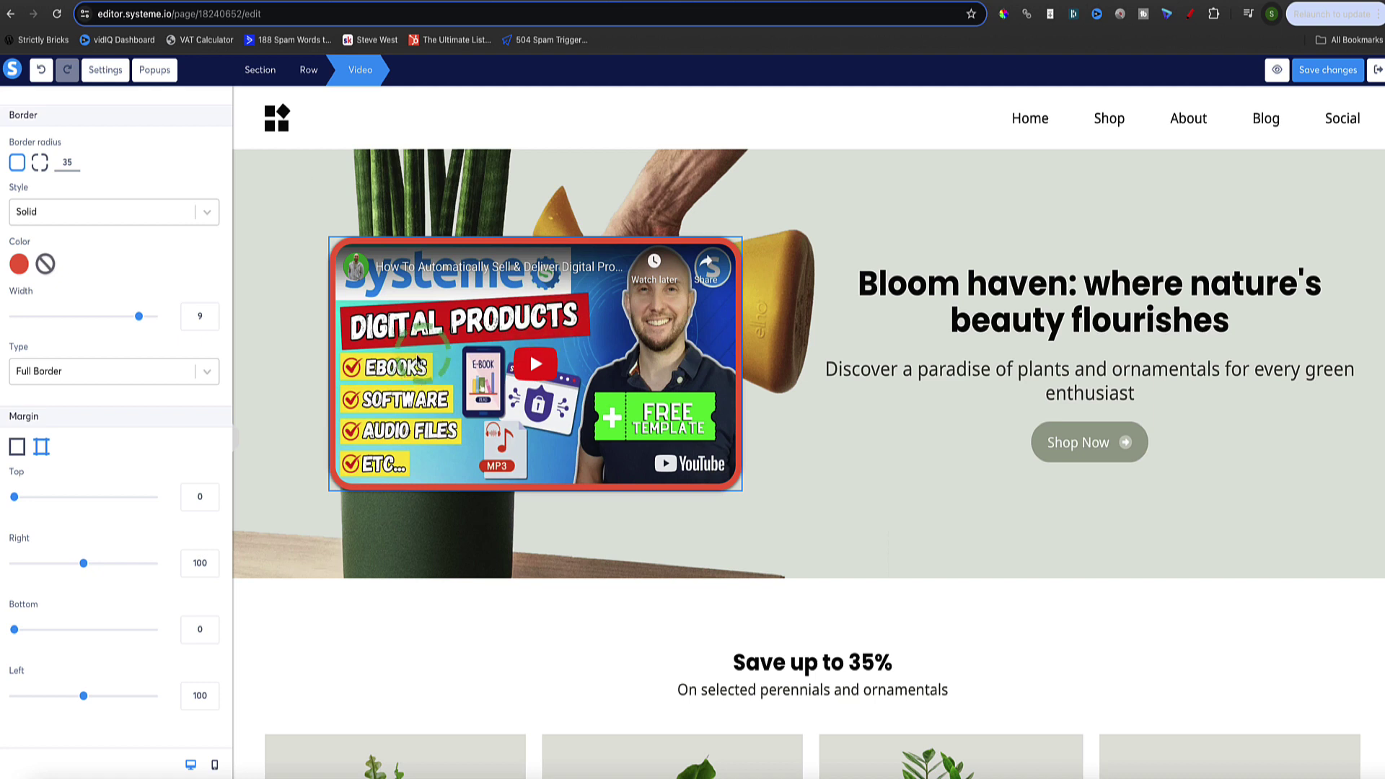
left_click(544, 355)
left_click(579, 345)
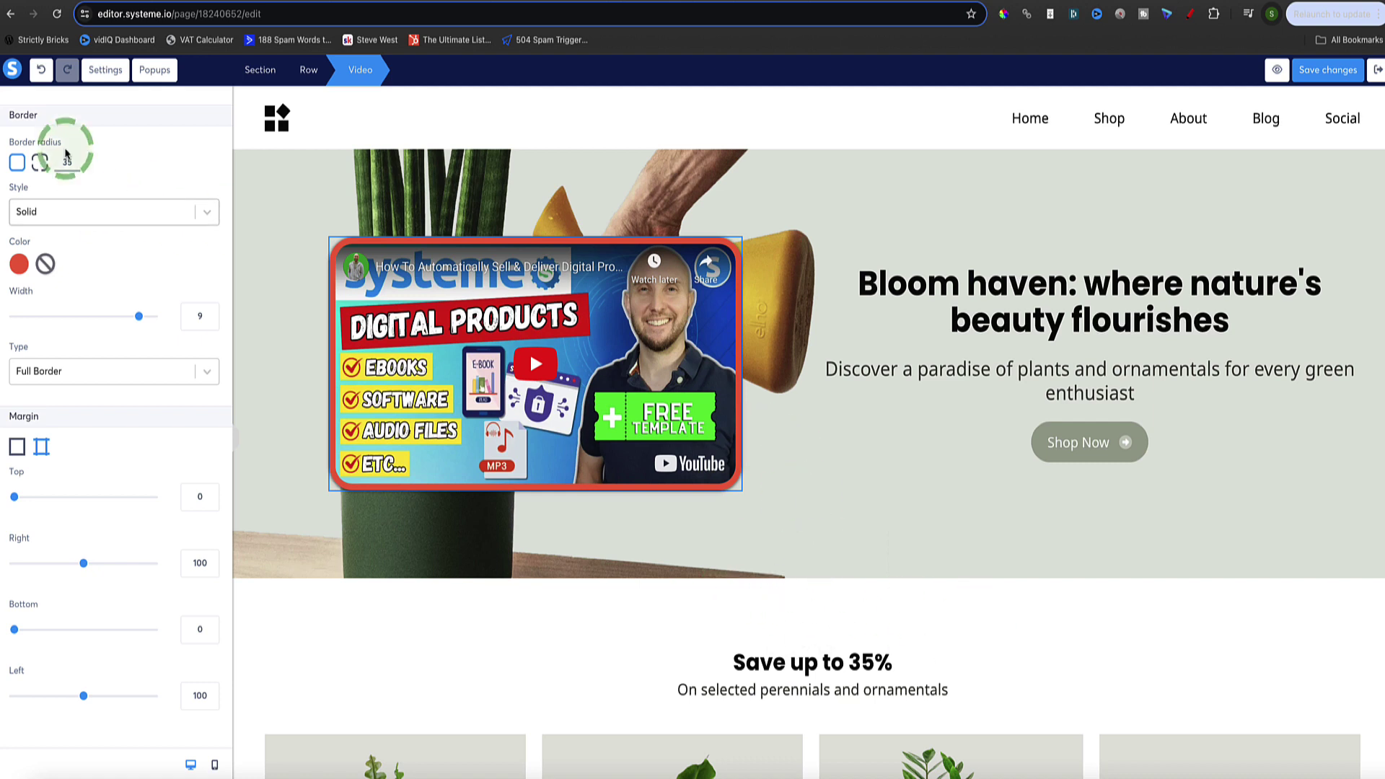
Step: Add an empty Row element directly below the hero section
scroll(45, 124, "up", 5)
left_click(22, 94)
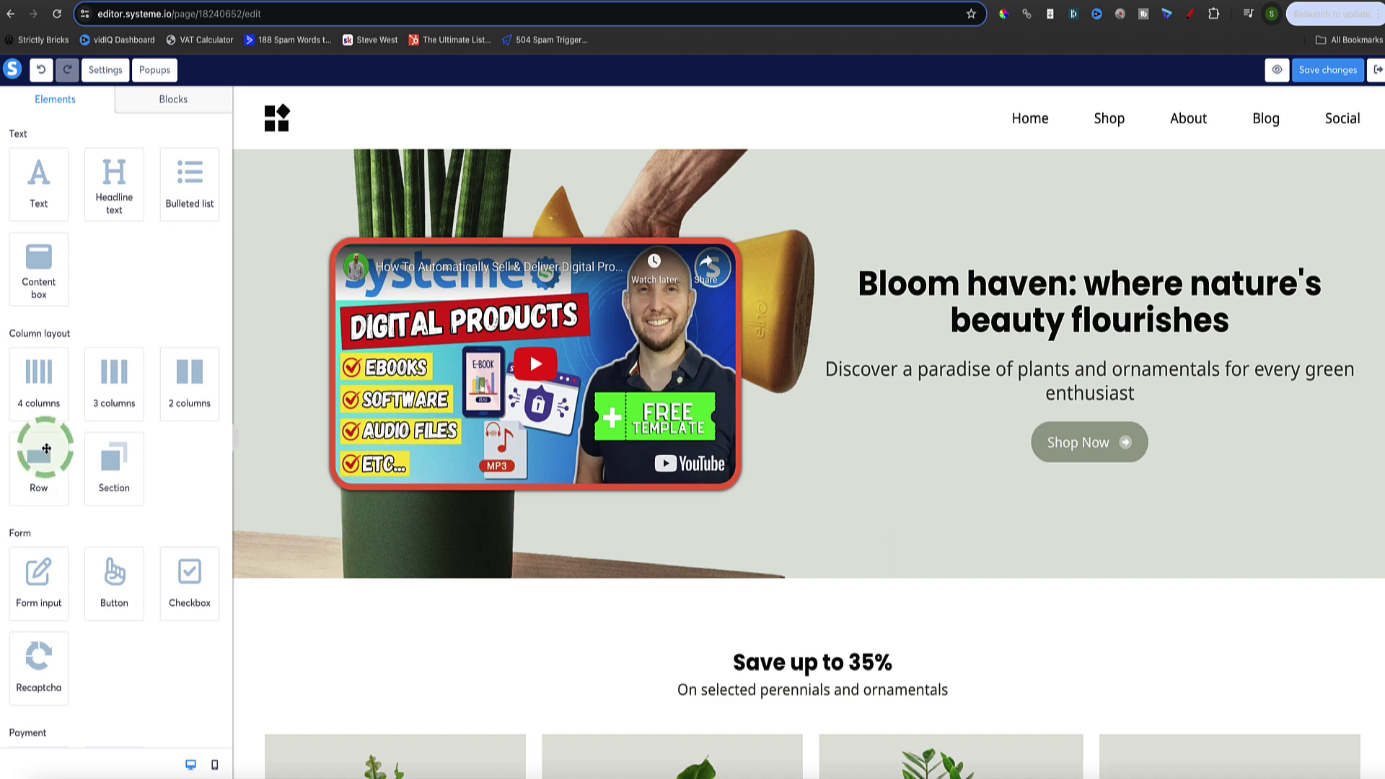
left_click_drag(39, 459, 675, 576)
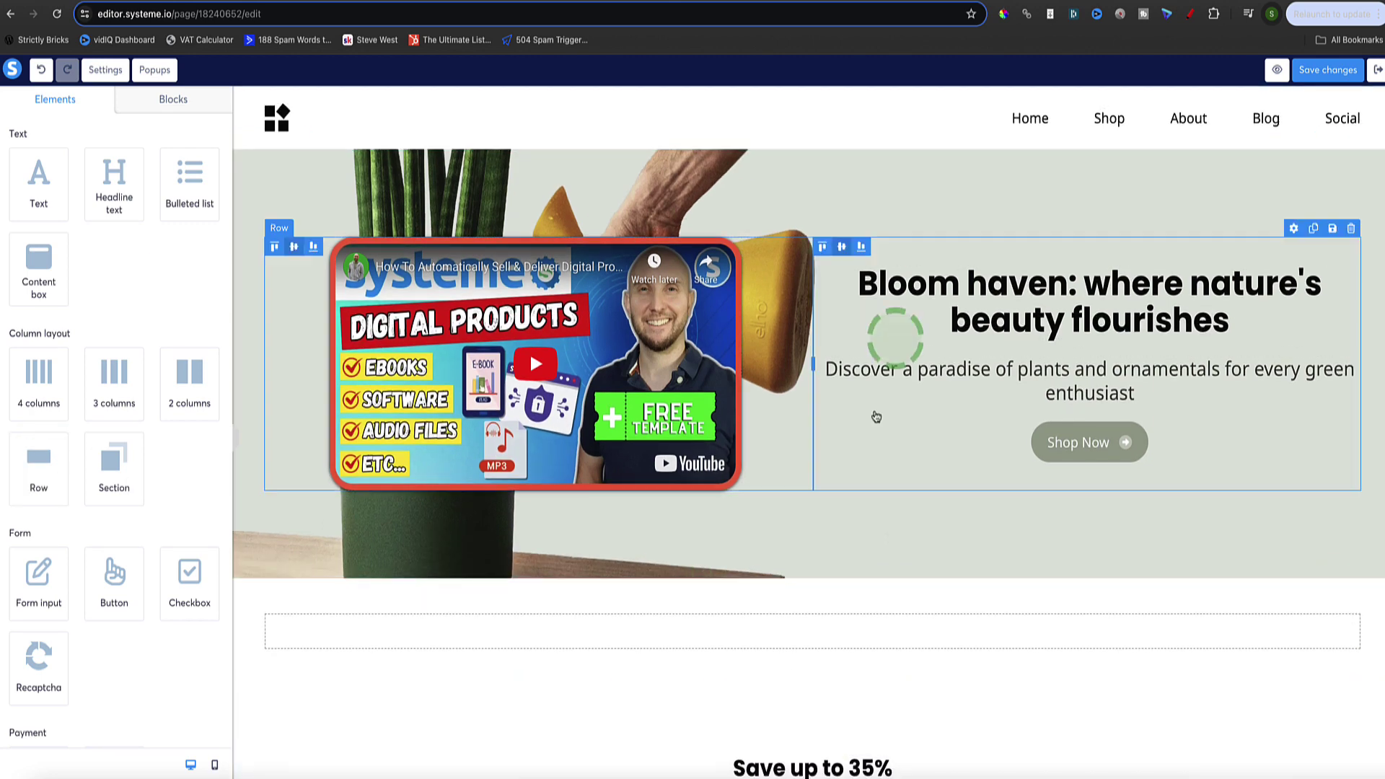
Step: Place a Video element in the empty row below the hero section
scroll(619, 464, "down", 1)
scroll(619, 464, "down", 2)
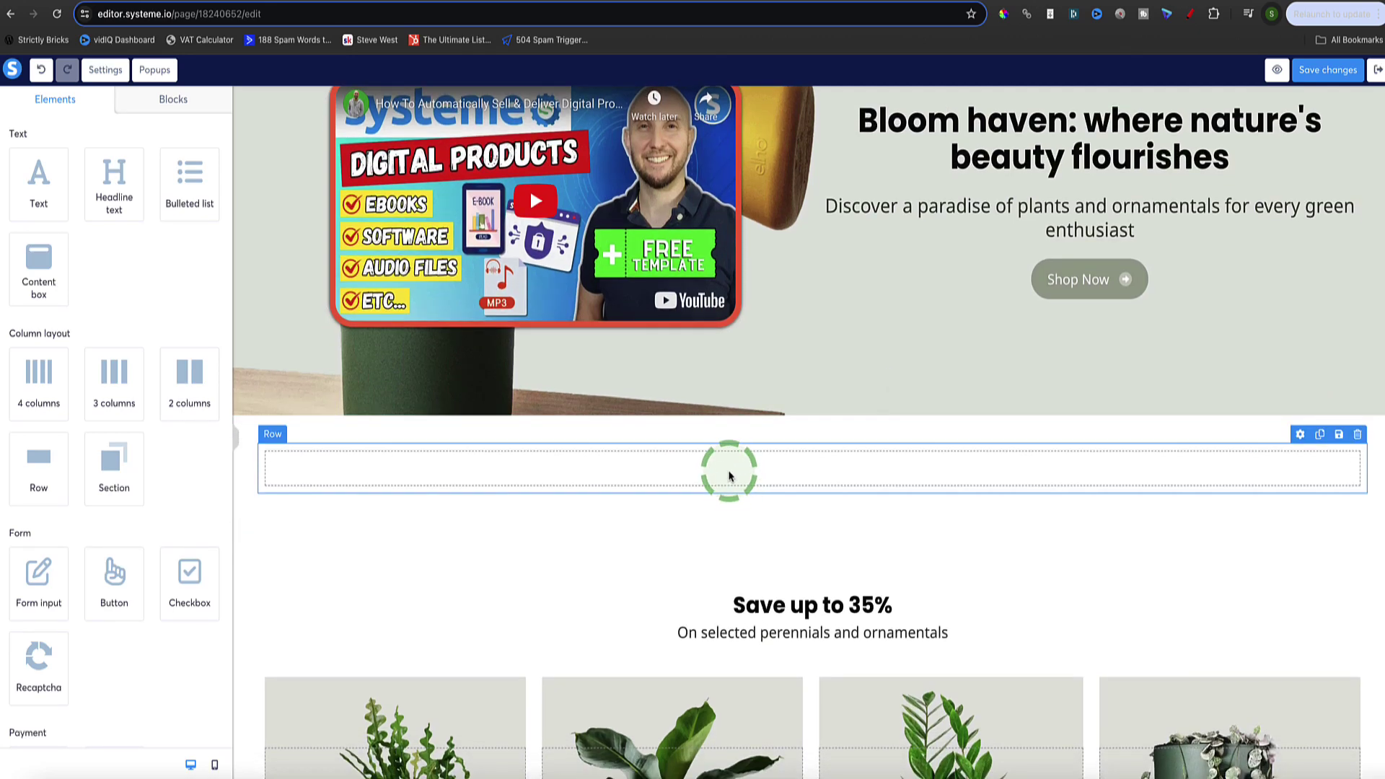
scroll(43, 288, "down", 6)
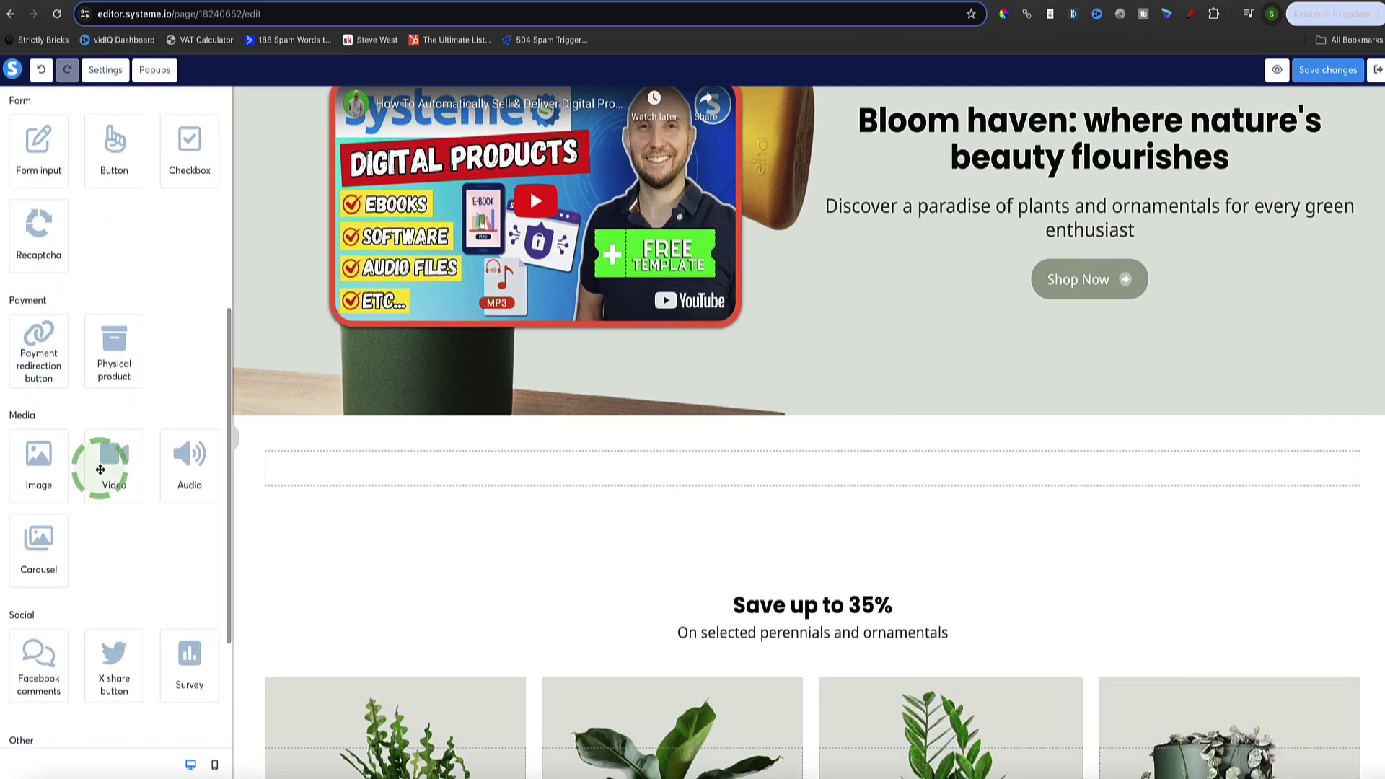
left_click_drag(100, 470, 484, 470)
scroll(484, 470, "down", 3)
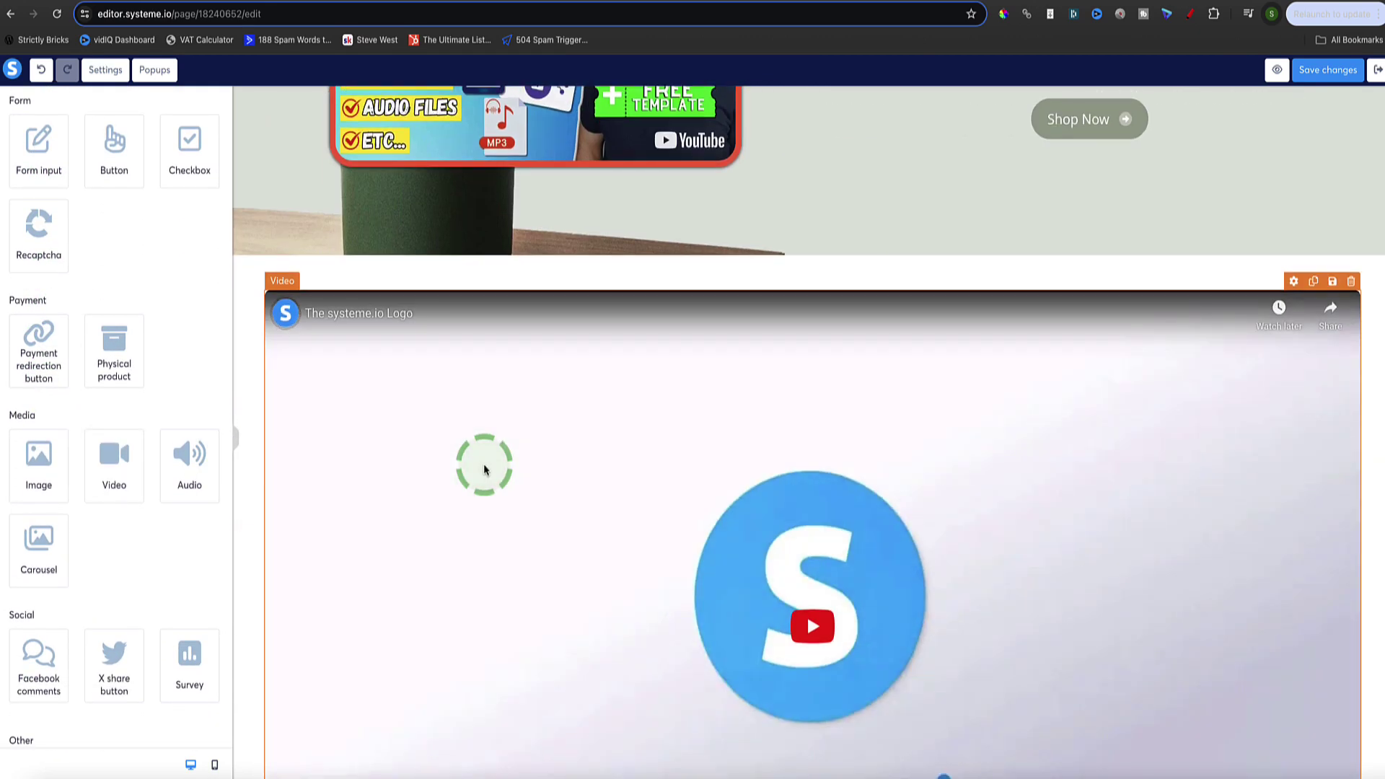
scroll(484, 470, "down", 3)
Step: Narrow the full-width systeme.io logo video with equal individual right and left margins
left_click(433, 461)
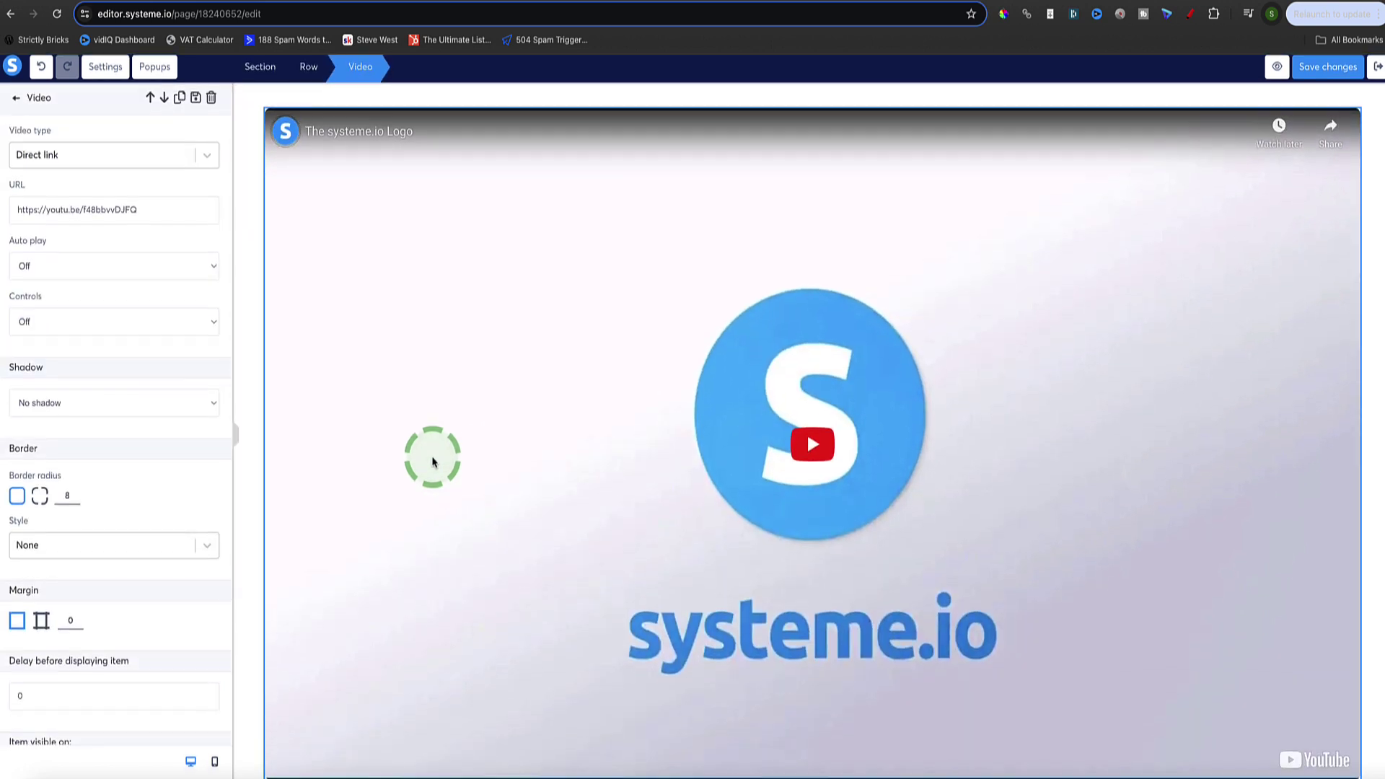
left_click(42, 620)
scroll(92, 556, "down", 3)
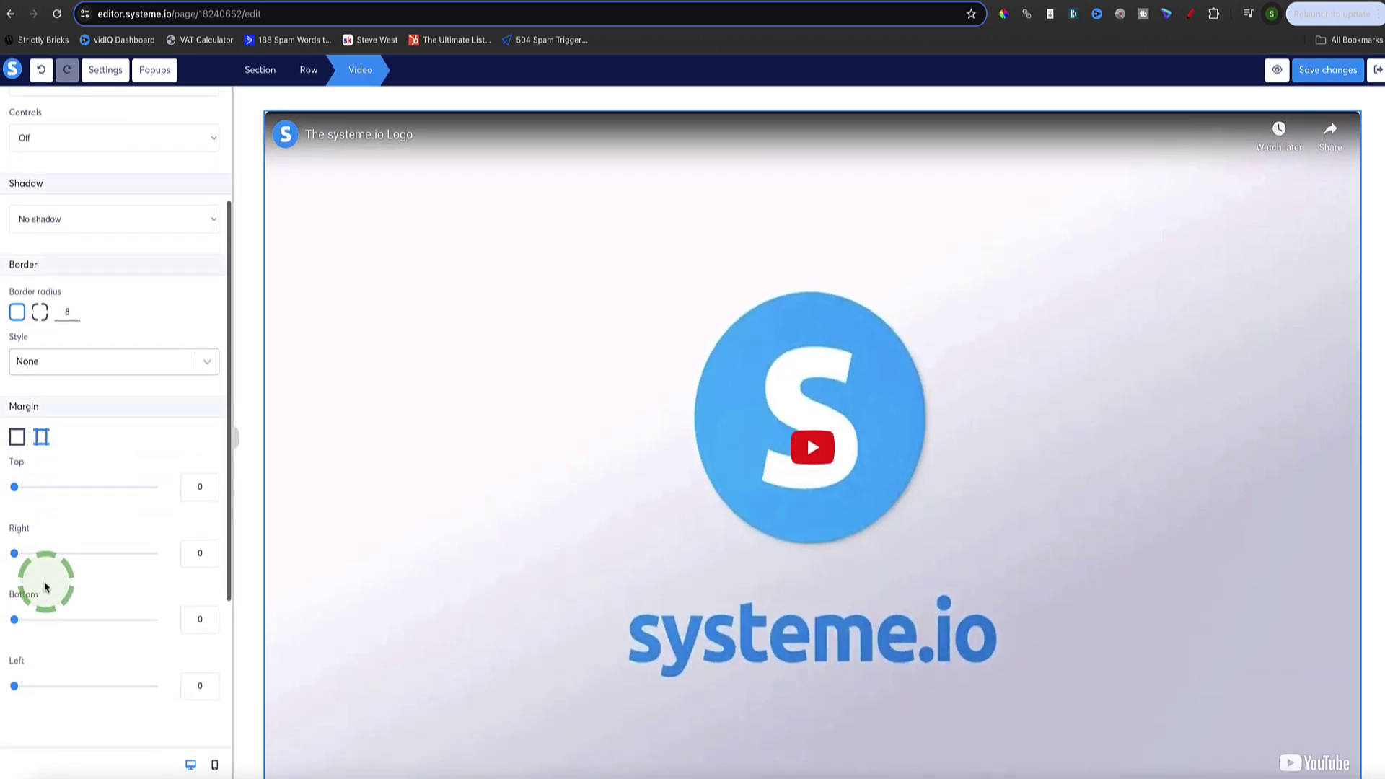
left_click_drag(14, 554, 102, 553)
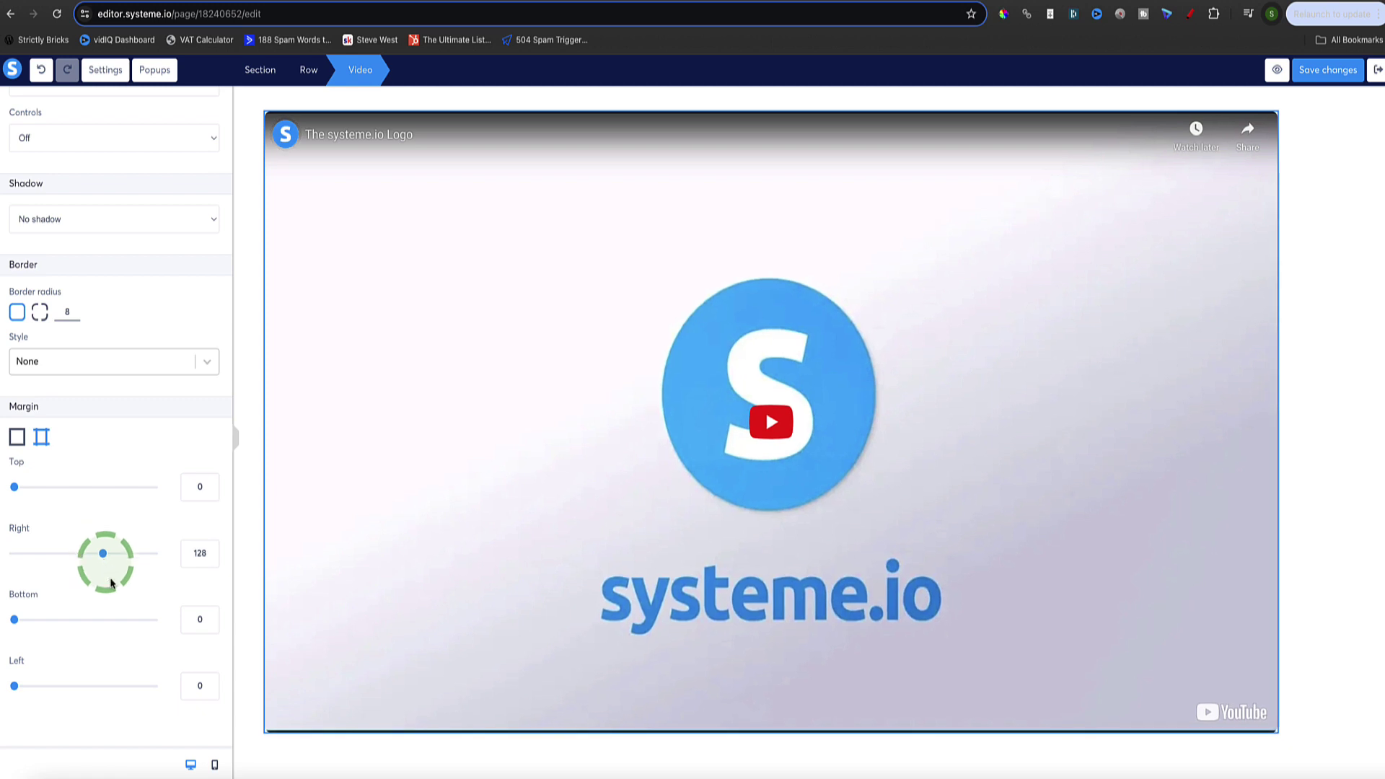
left_click_drag(14, 686, 138, 686)
left_click_drag(103, 553, 138, 553)
left_click(365, 458)
Step: Delete the systeme.io logo video from the row below the hero section
scroll(339, 439, "up", 3)
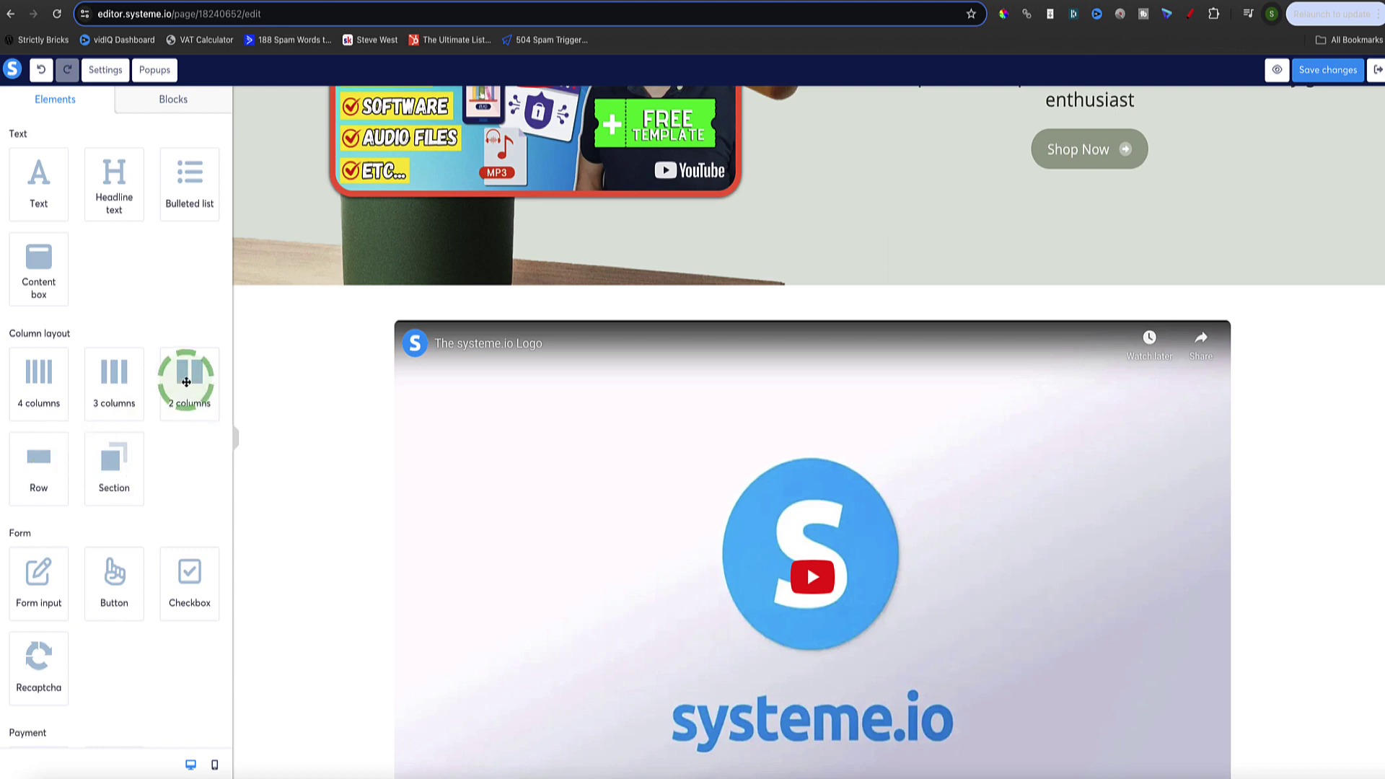
left_click(569, 418)
left_click(1051, 346)
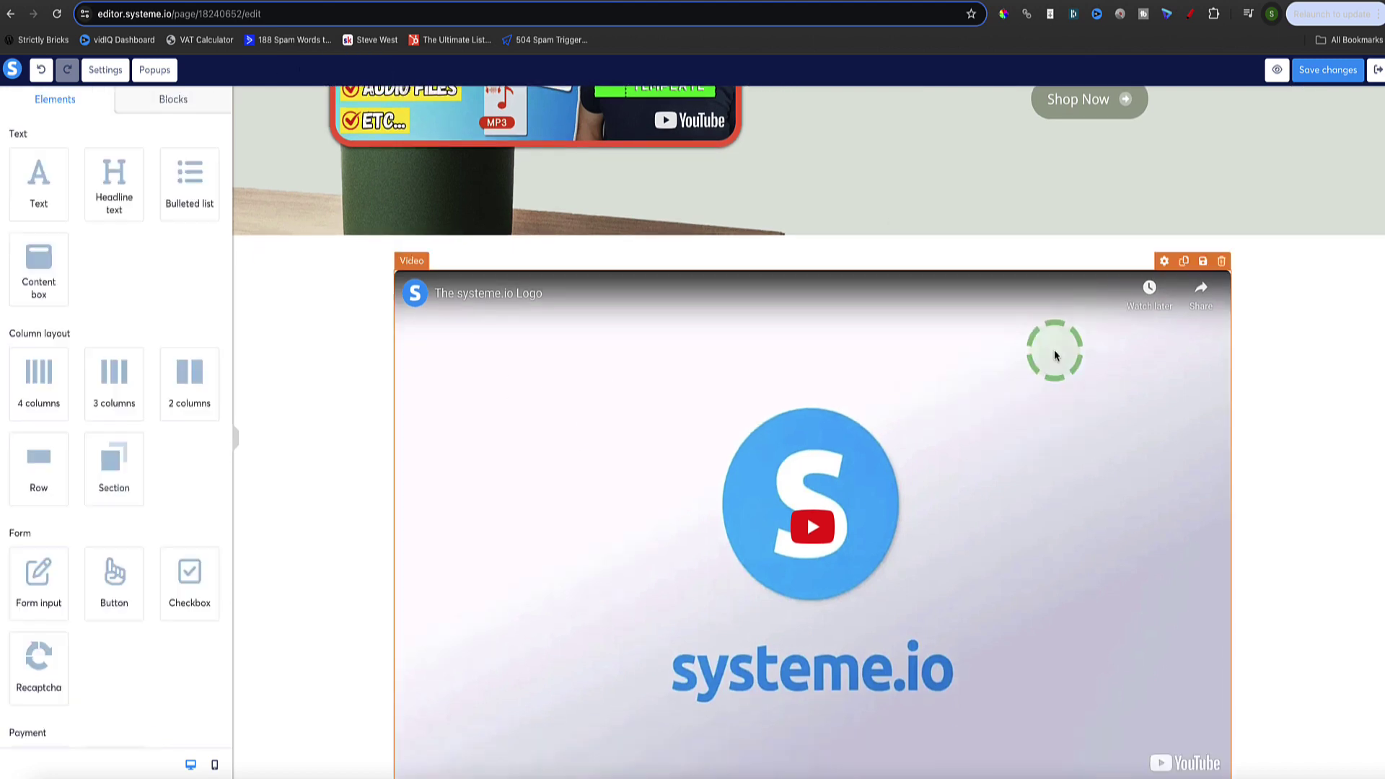
left_click(1218, 260)
key("Return")
Step: Insert a two-column layout in the empty row and place a Video element in its left column
left_click_drag(191, 381, 474, 295)
scroll(72, 556, "down", 1)
scroll(73, 557, "down", 4)
left_click_drag(115, 596, 498, 302)
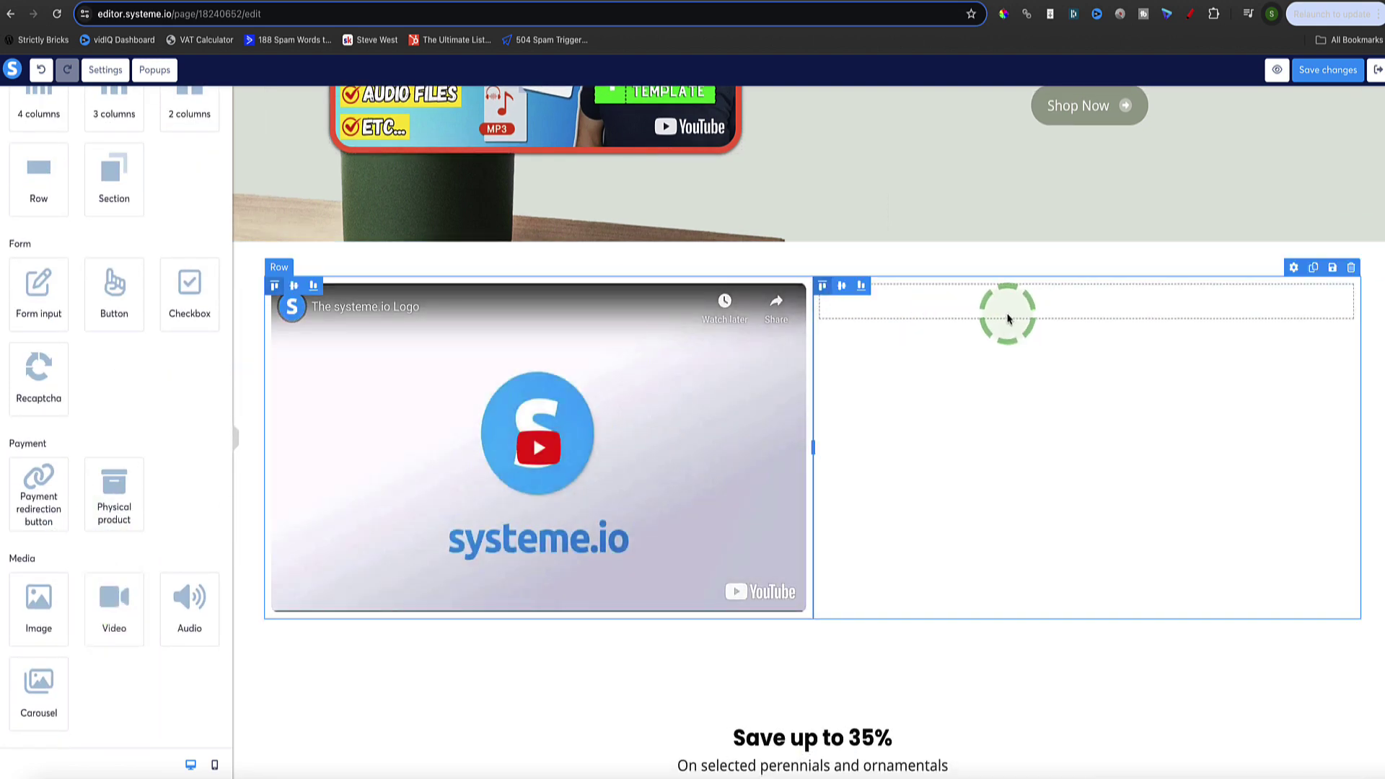
Step: Place an Image element in the right column with a Text element beneath it
scroll(51, 589, "down", 1)
left_click_drag(51, 589, 978, 320)
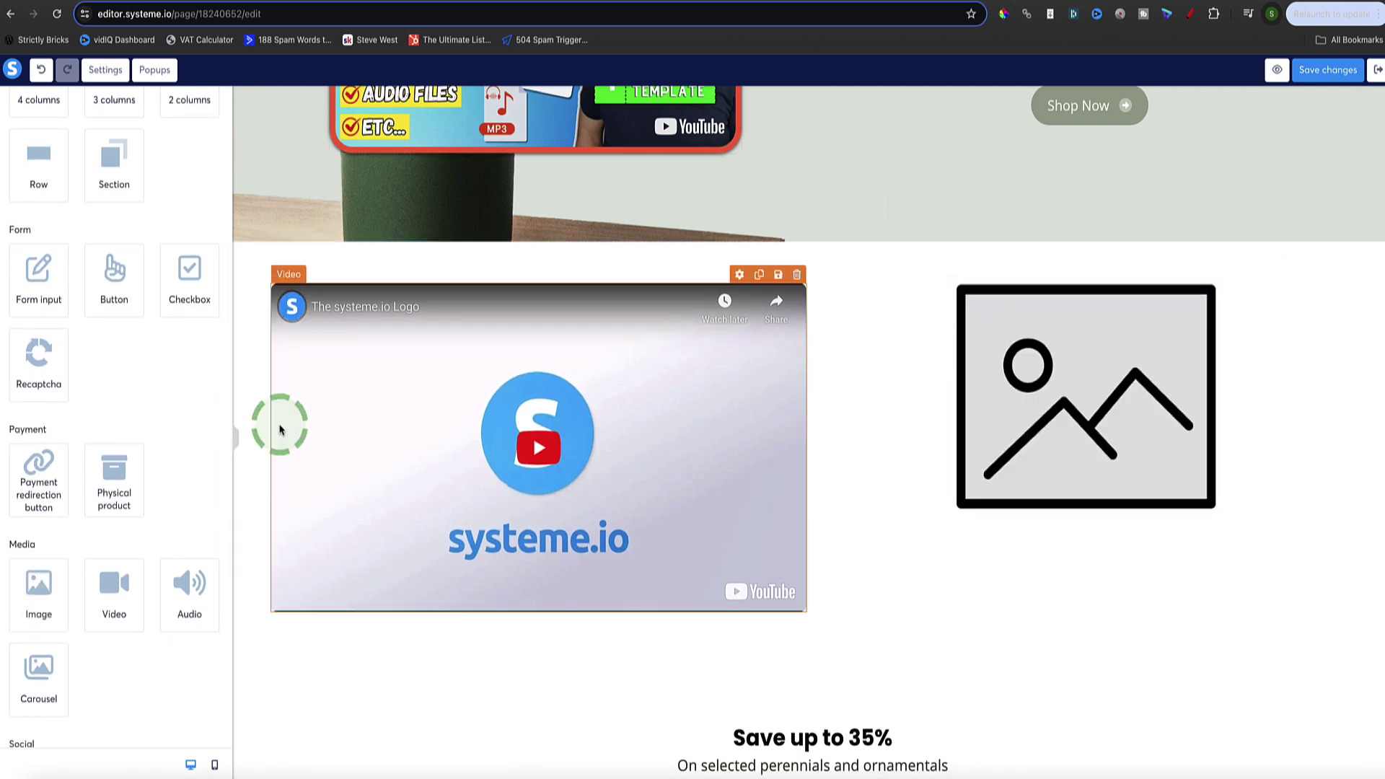
scroll(55, 340, "up", 5)
left_click_drag(50, 180, 980, 498)
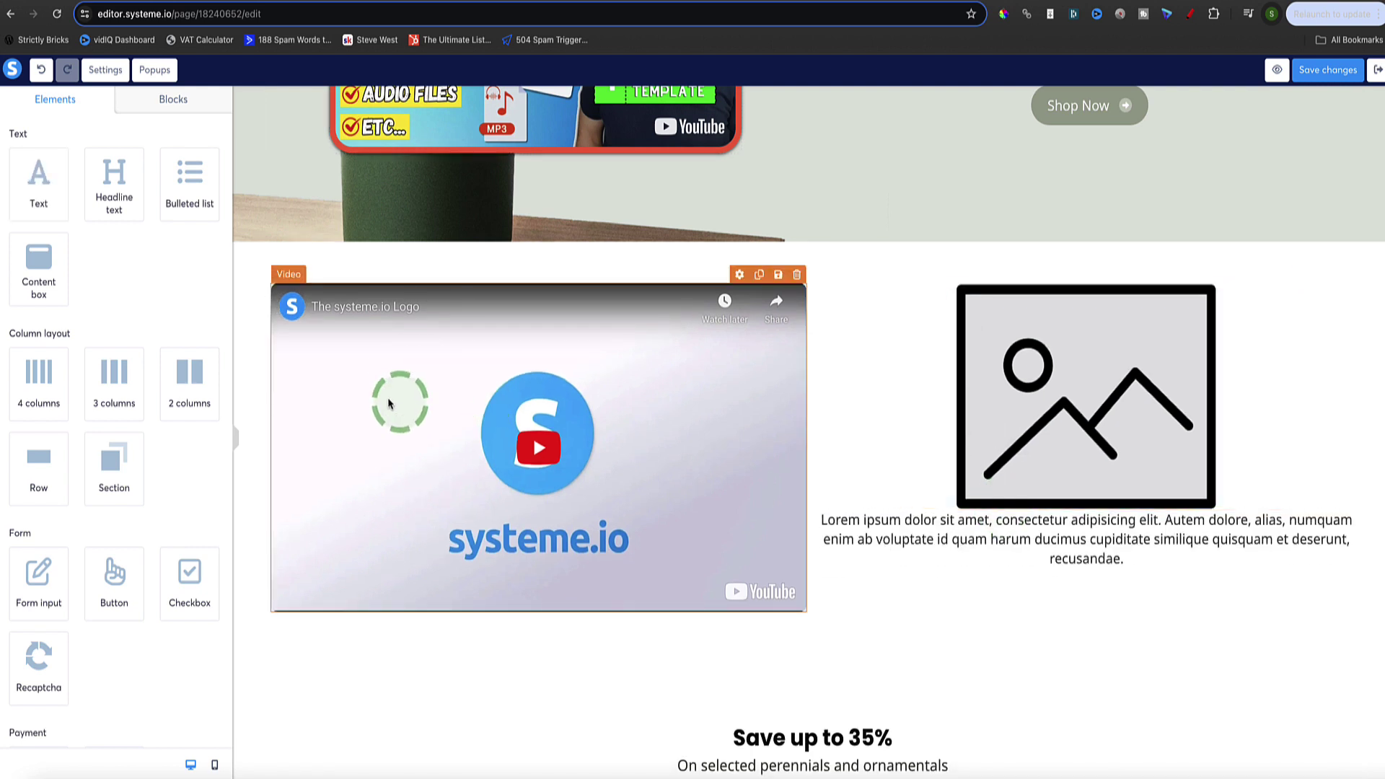
Step: Change the left column video's type to Custom embed
left_click(453, 382)
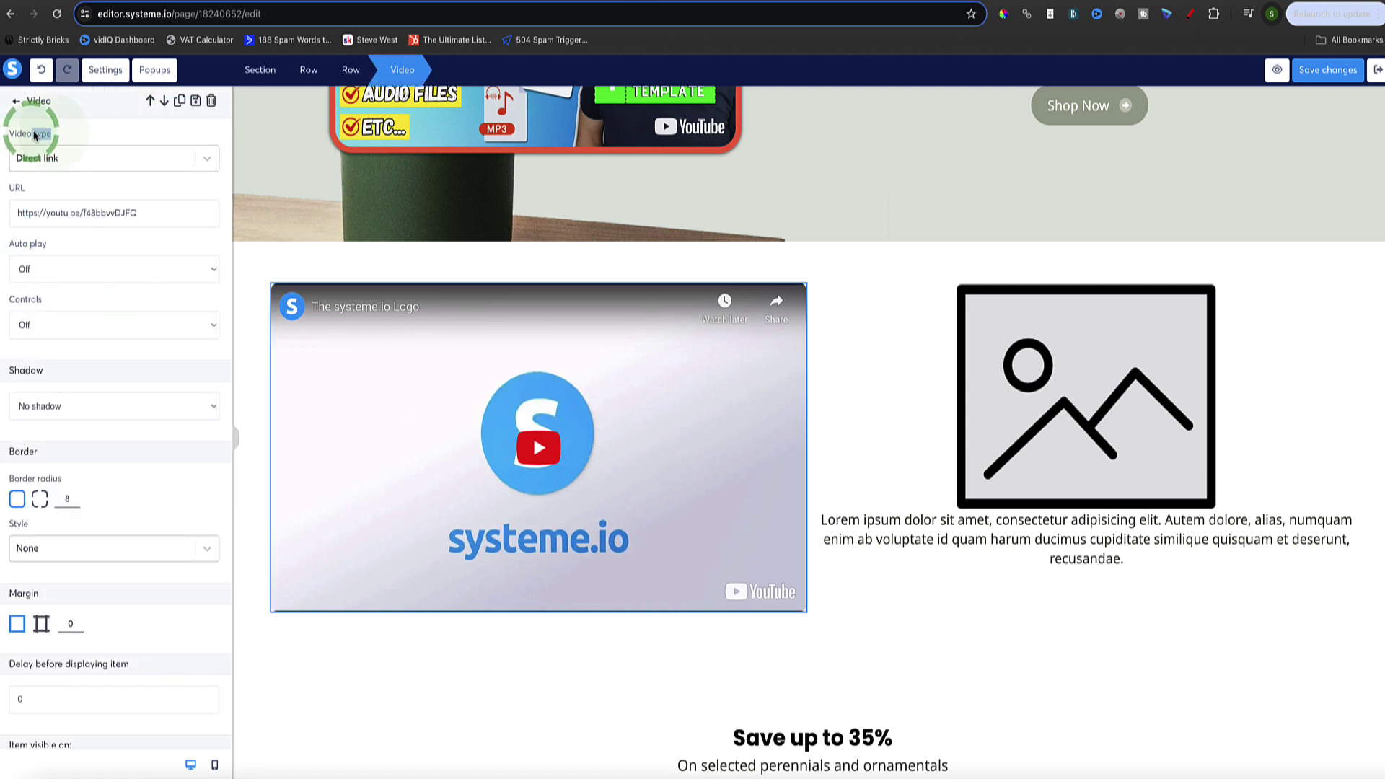
left_click(191, 153)
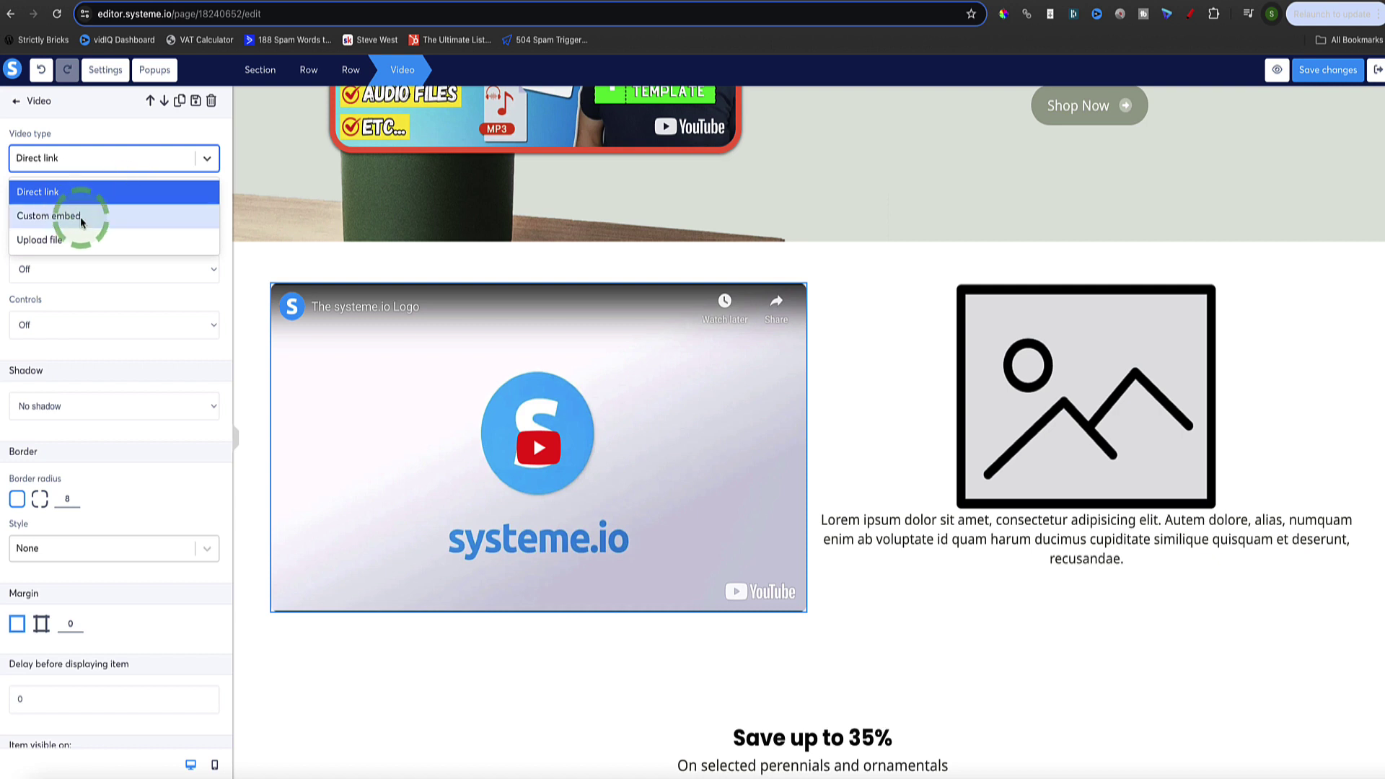
left_click(57, 218)
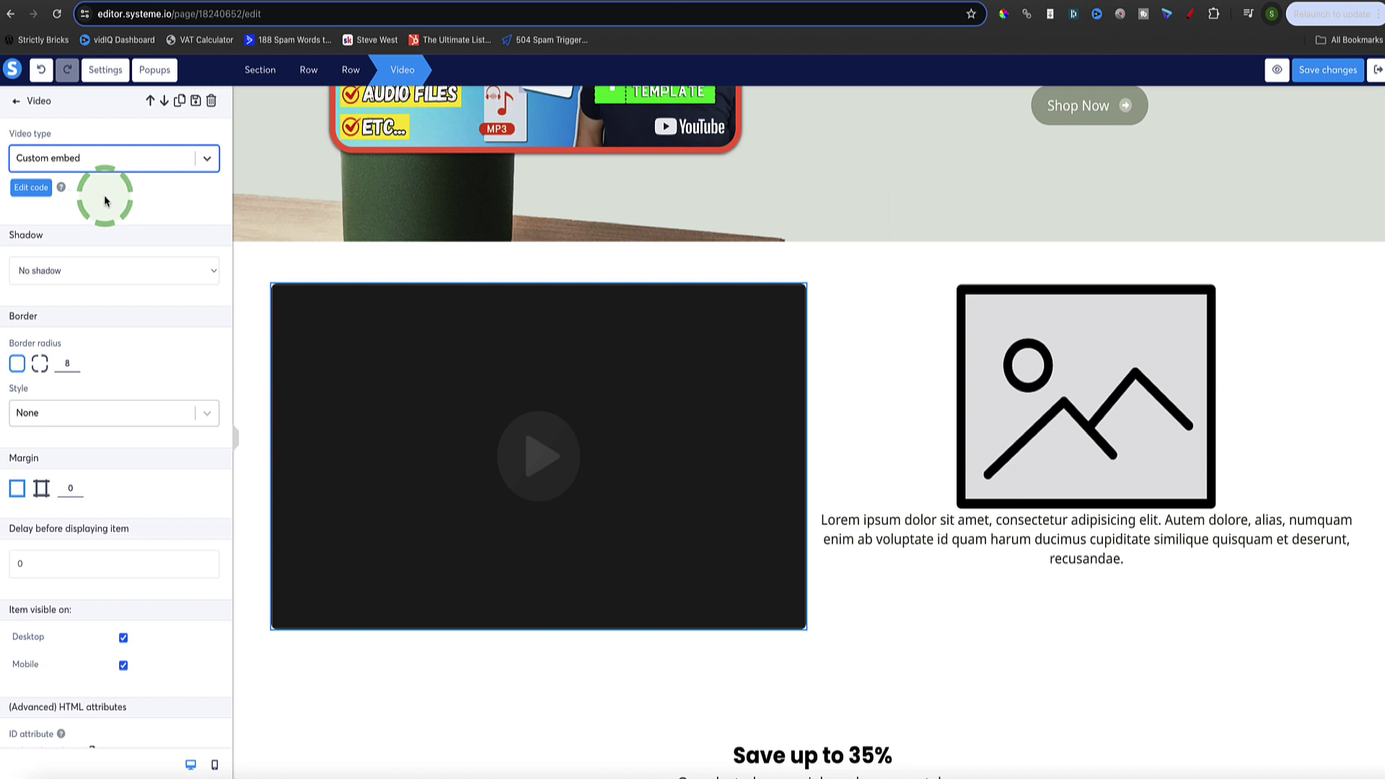
Step: Switch to the YouTube video page and copy the video's embed code
left_click(433, 1)
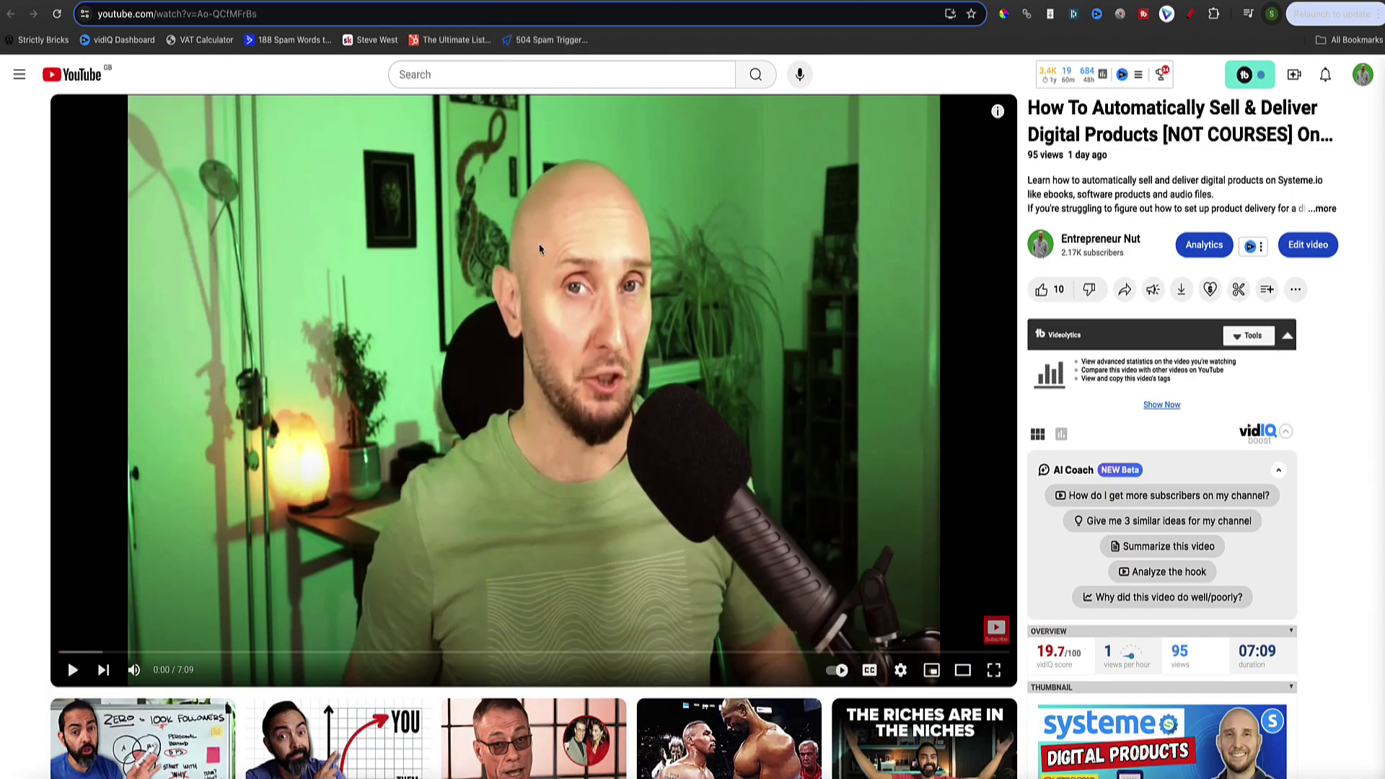
right_click(777, 272)
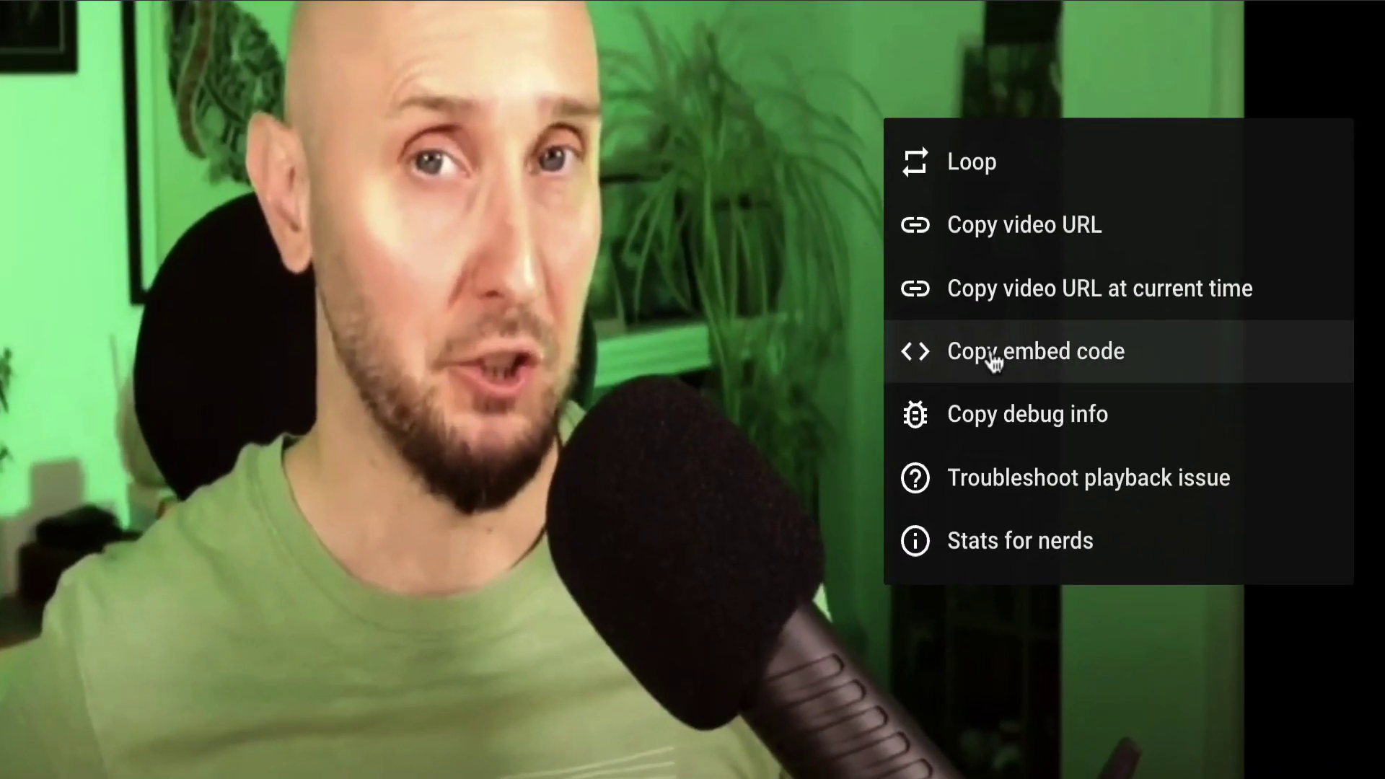
left_click(994, 353)
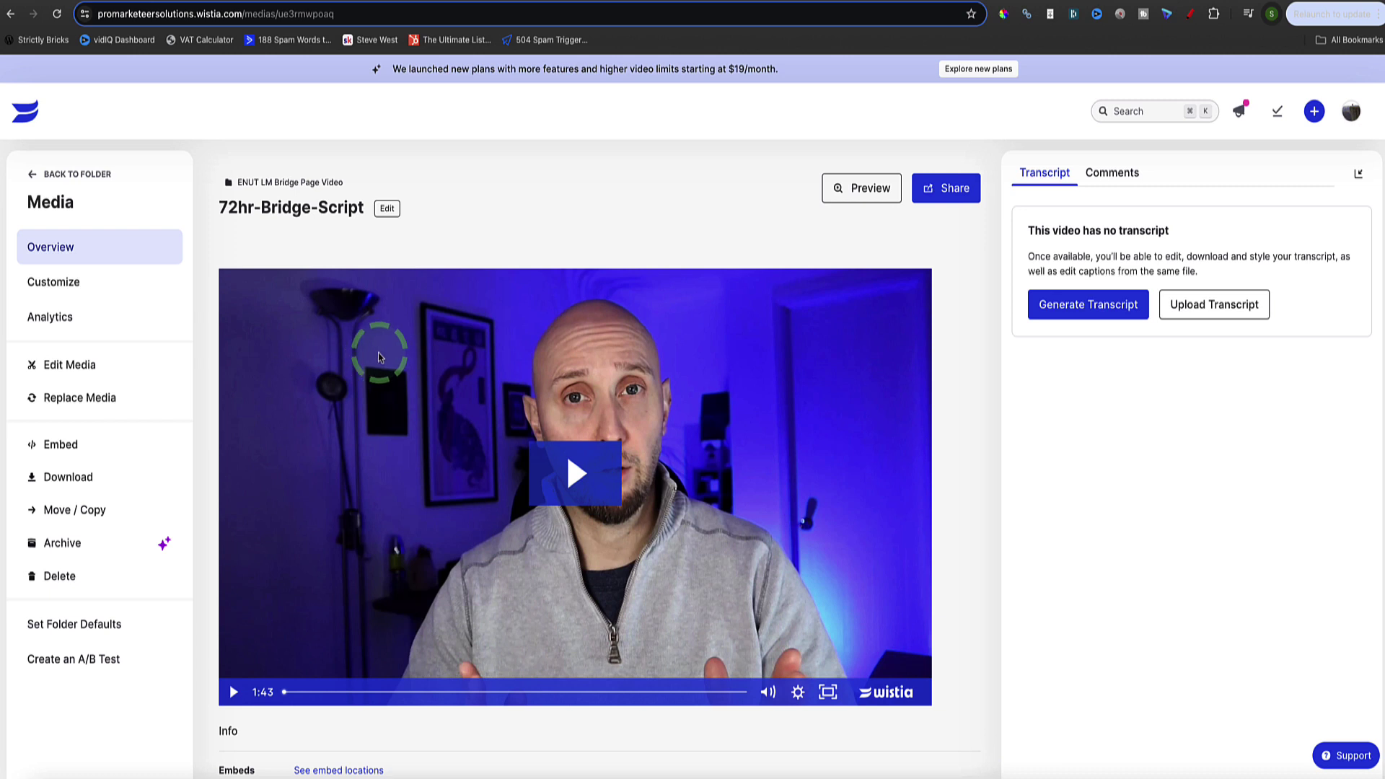
Step: Open the embed options of the 72hr-Bridge-Script video in Wistia, show the responsive inline embed code and copy it
left_click(58, 446)
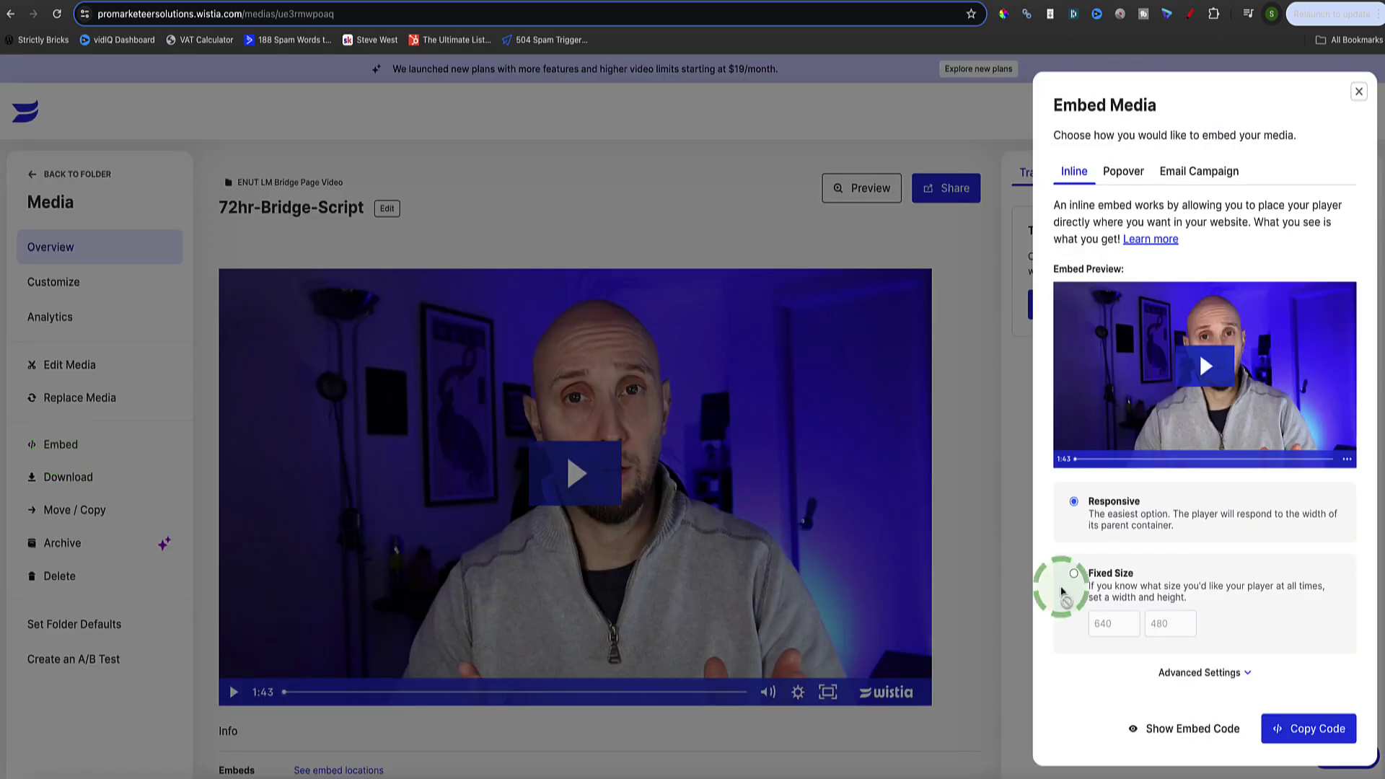
left_click(1170, 730)
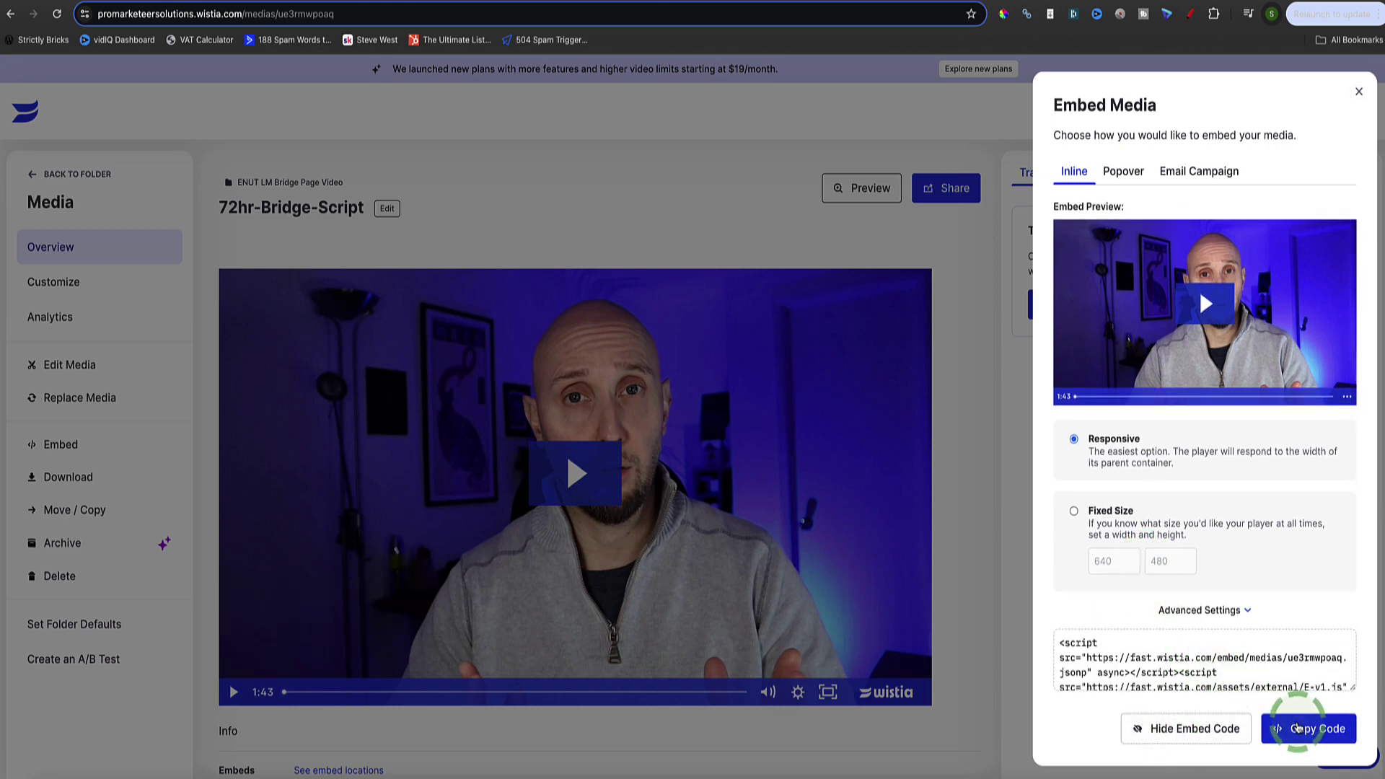
left_click(1299, 728)
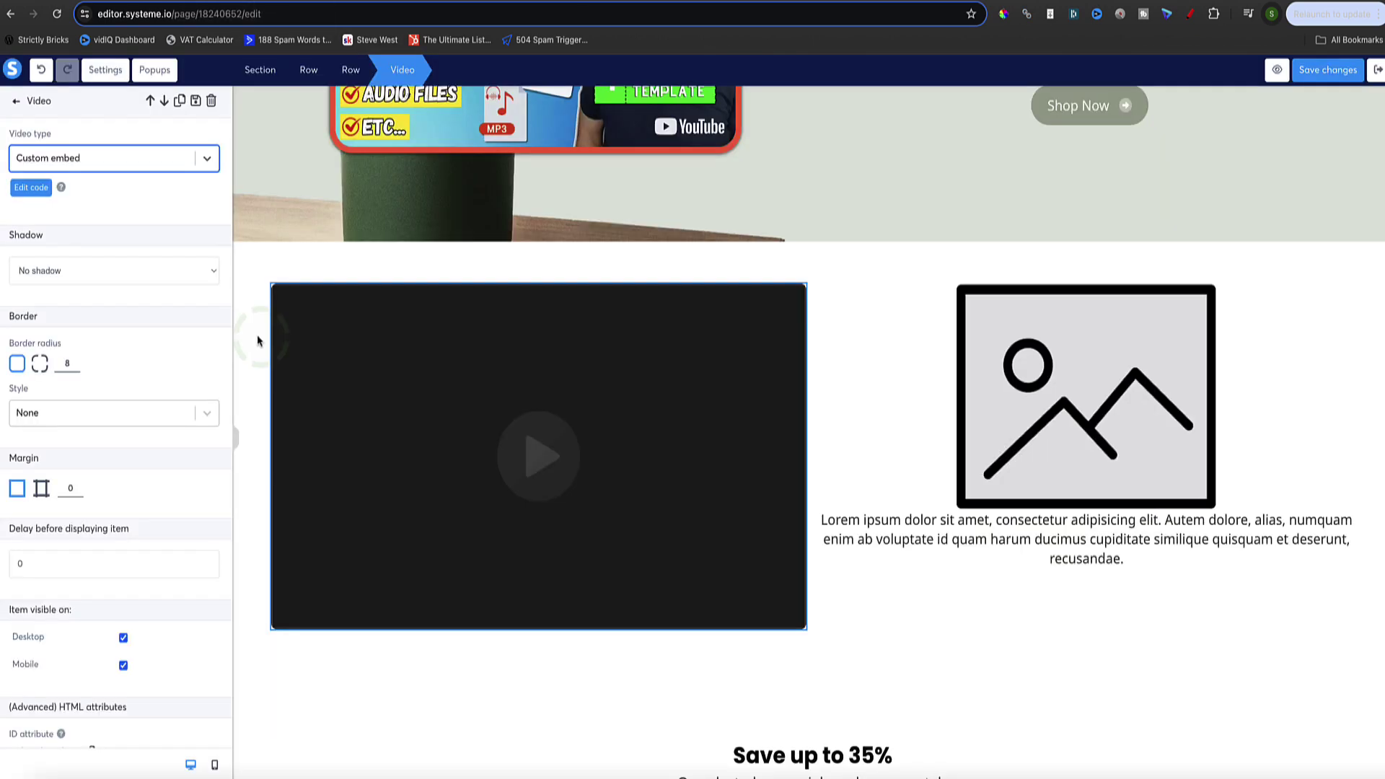
Step: Return to the systeme.io editor, paste the Wistia embed code into the left column video's custom HTML and save the code
left_click(32, 192)
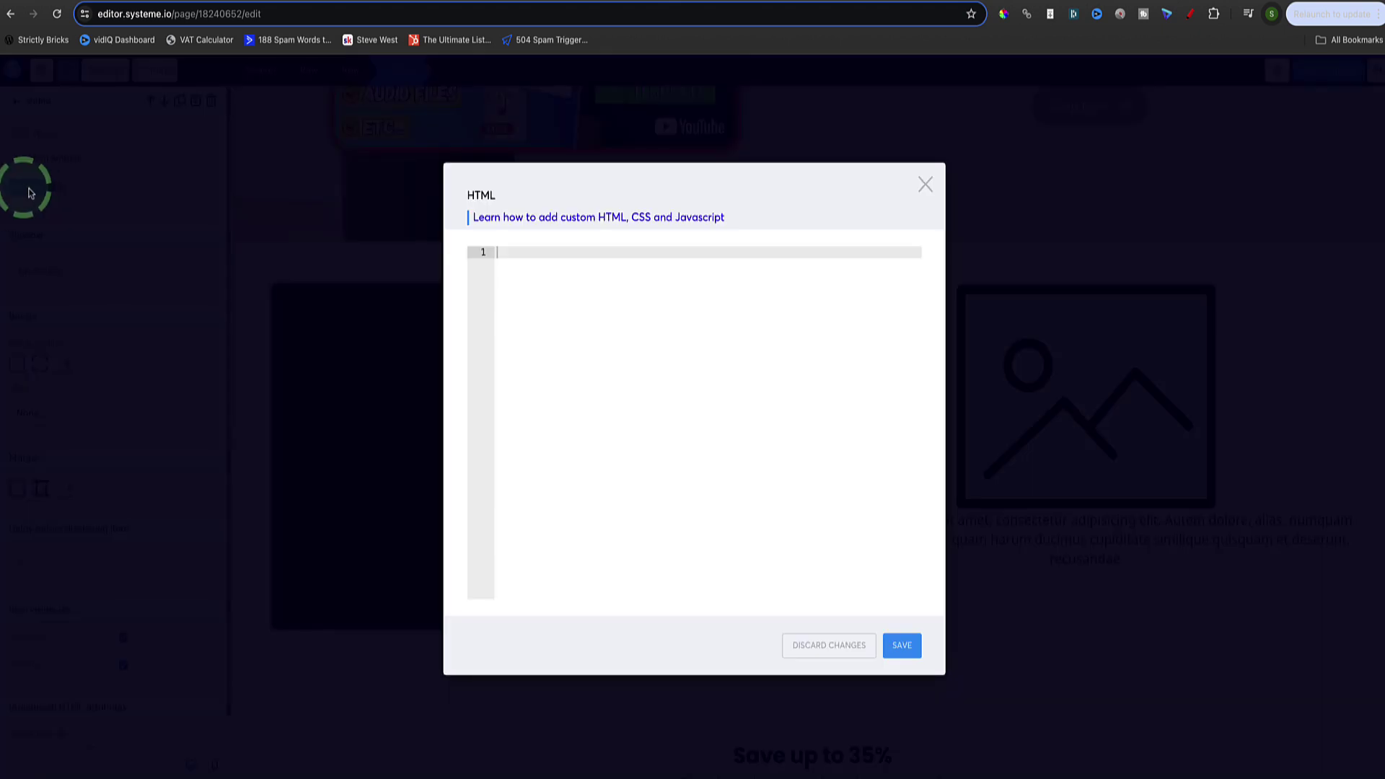
left_click(535, 320)
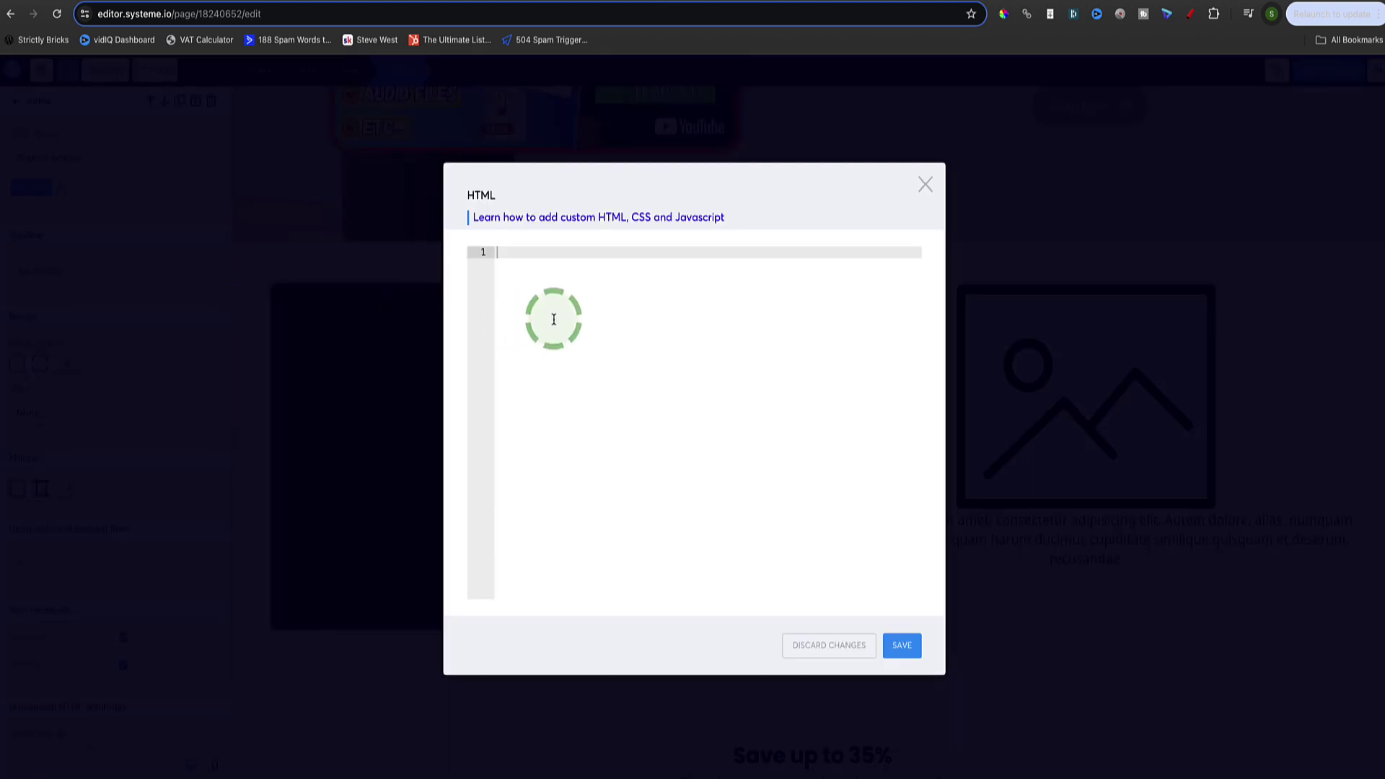
key("ctrl+v")
left_click(900, 647)
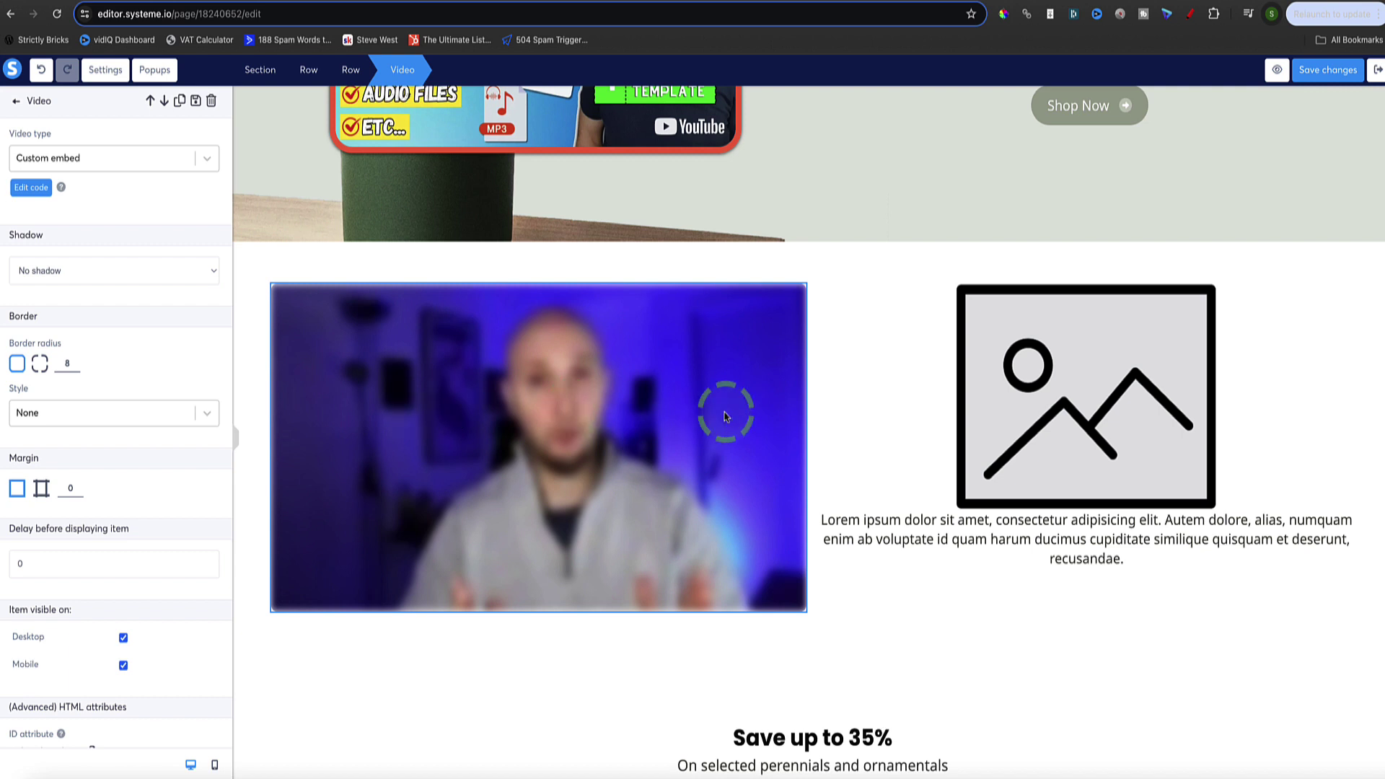
Step: Save the page changes and preview the page with the embedded Wistia video before returning to the editor
left_click(1319, 73)
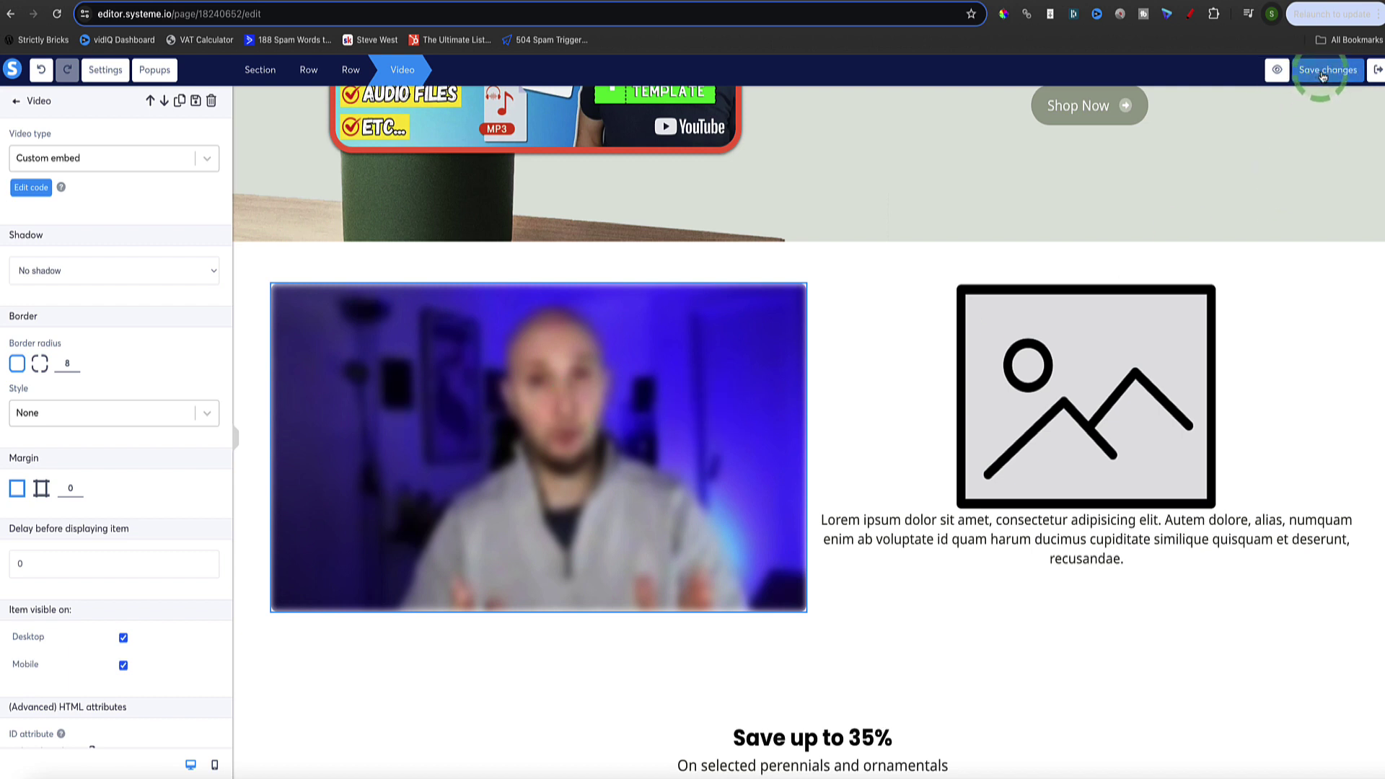
left_click(1277, 72)
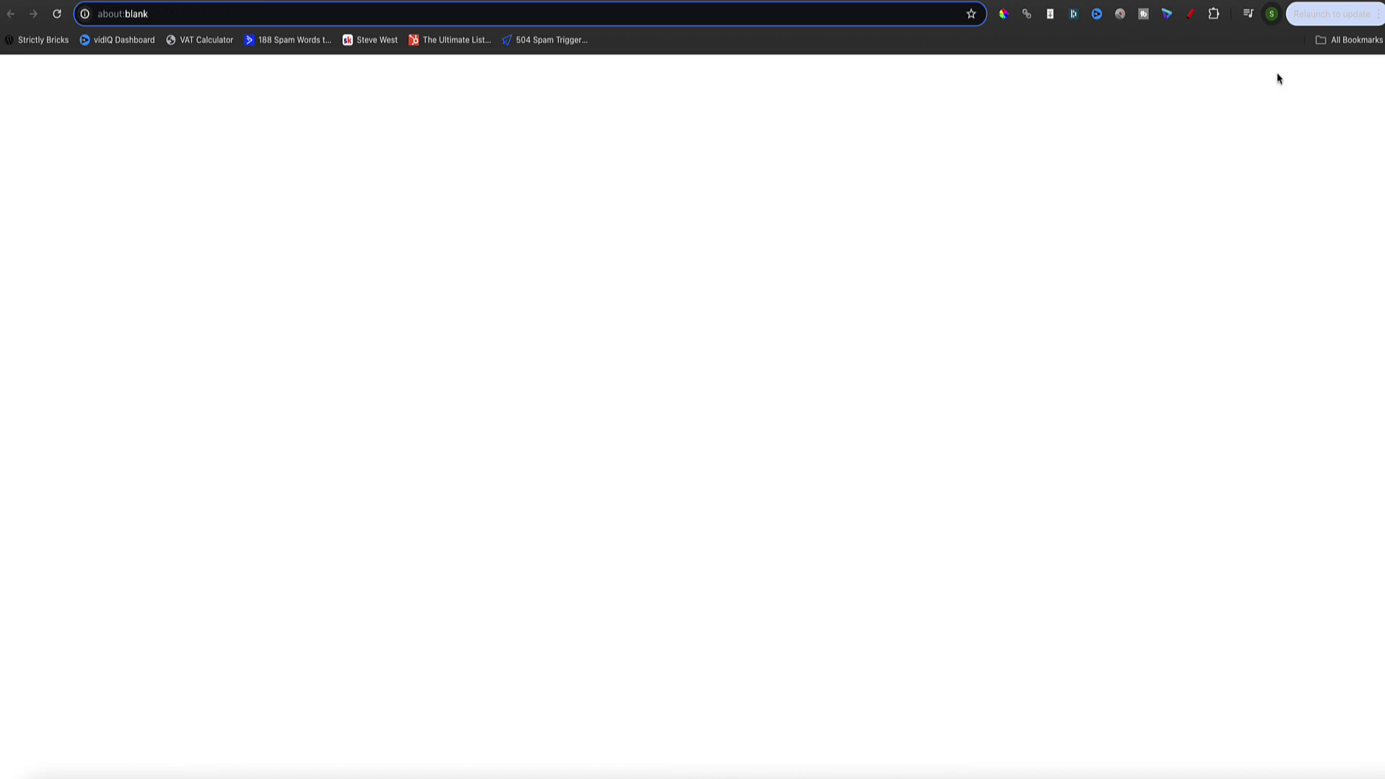
scroll(920, 212, "down", 1)
scroll(919, 212, "down", 5)
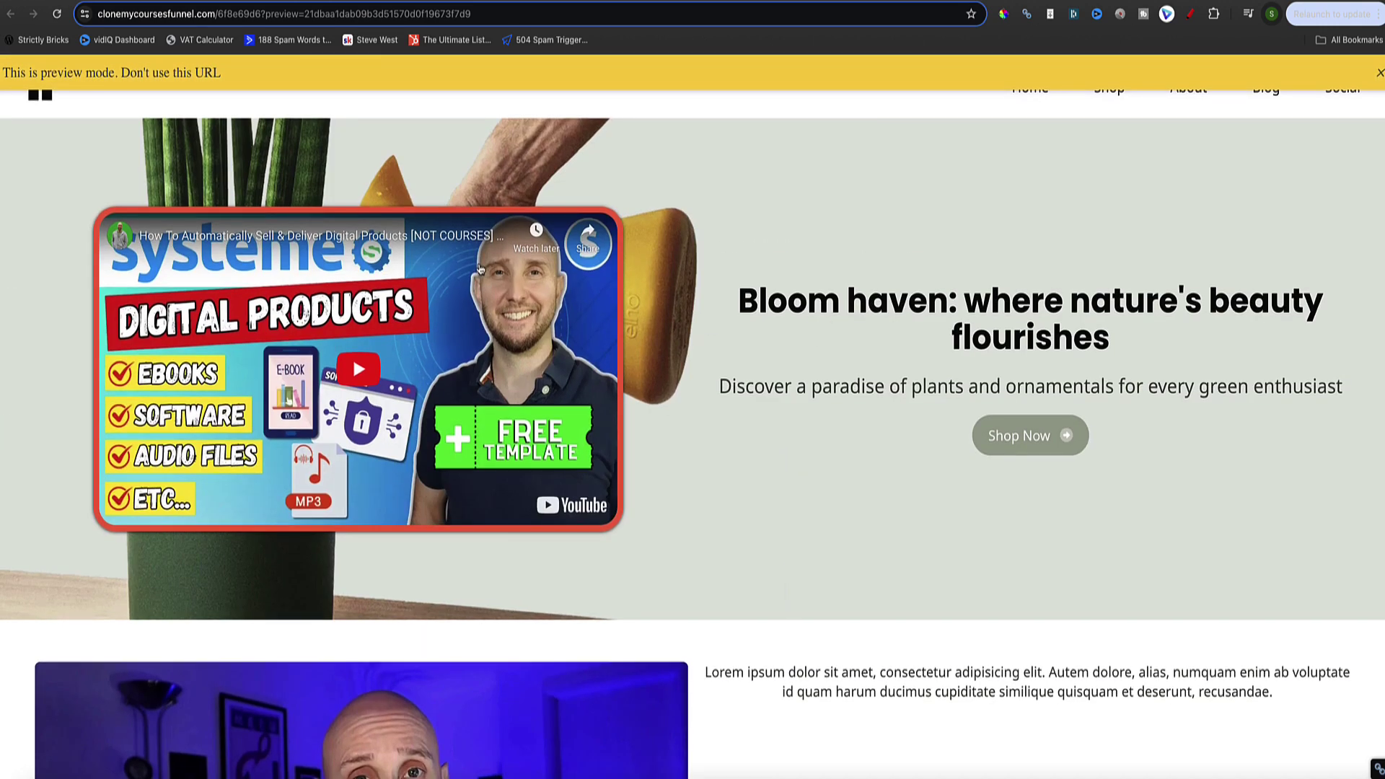
left_click(1379, 74)
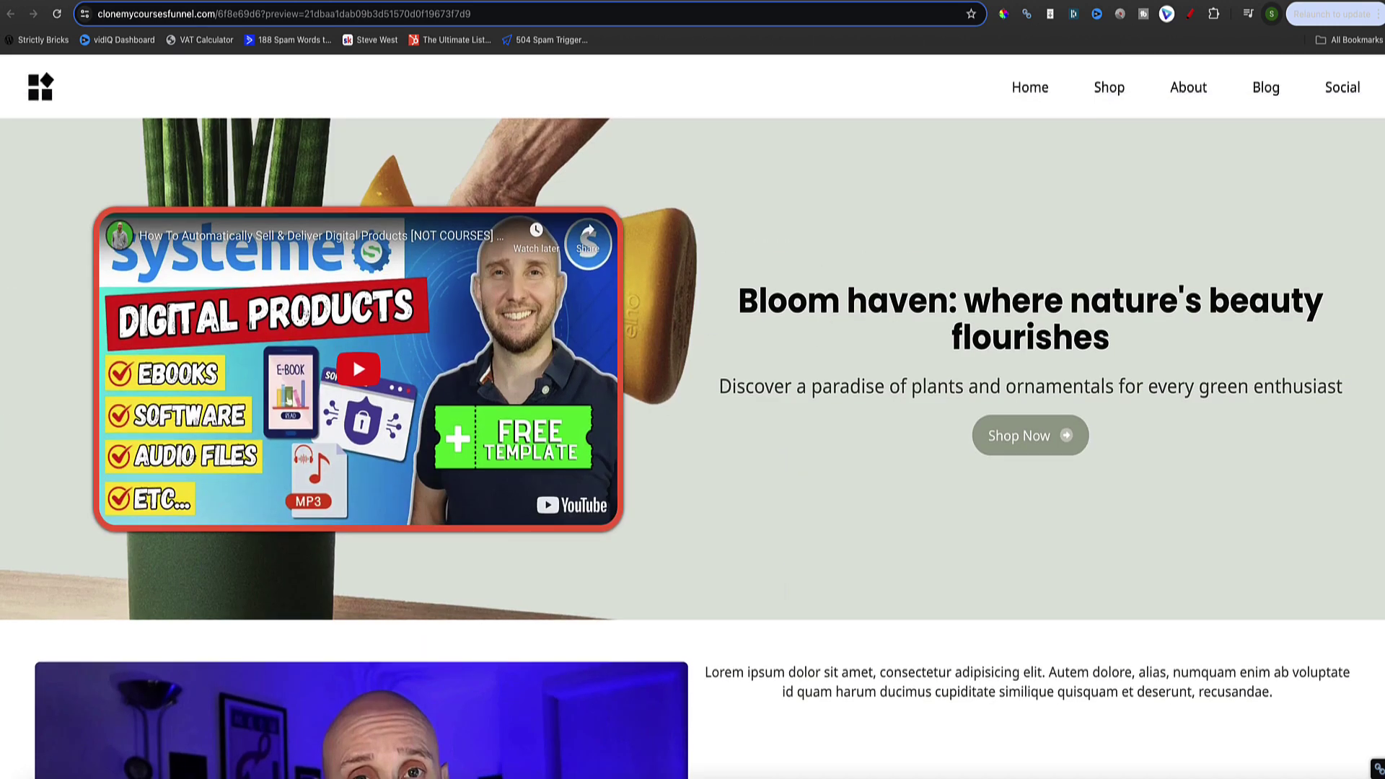
key("ctrl+w")
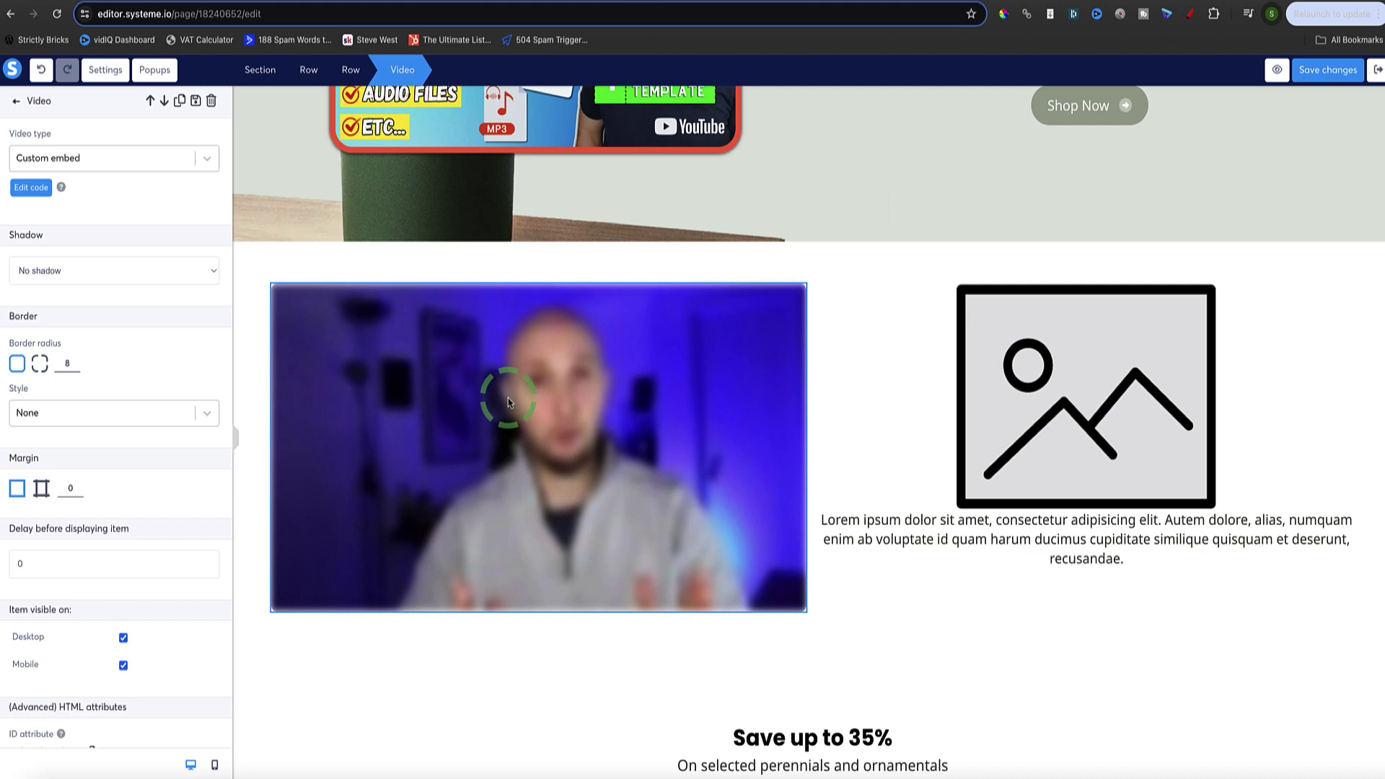
Step: Reload the editor and give the left column video individual margins of 95 on the right and 74 on the left
key("ctrl+r")
scroll(505, 433, "down", 5)
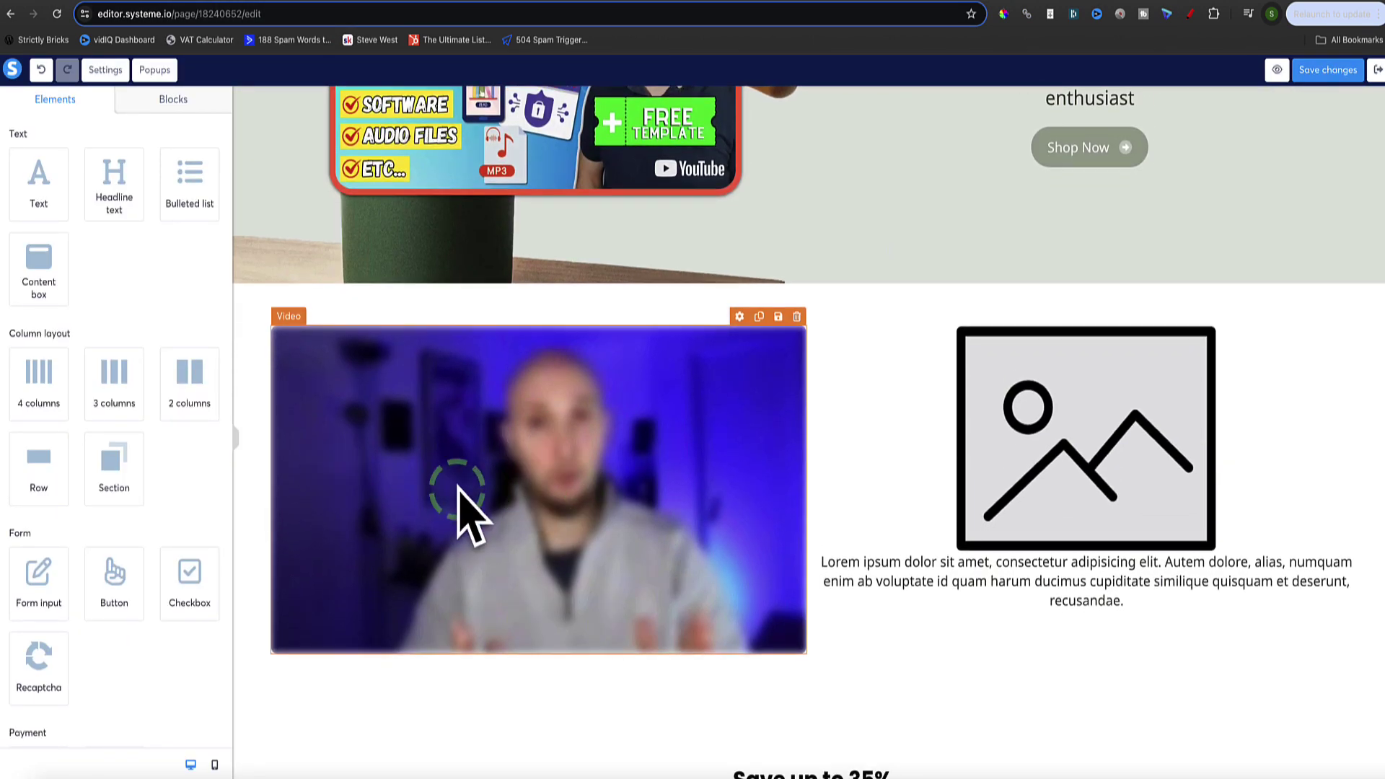
left_click(523, 495)
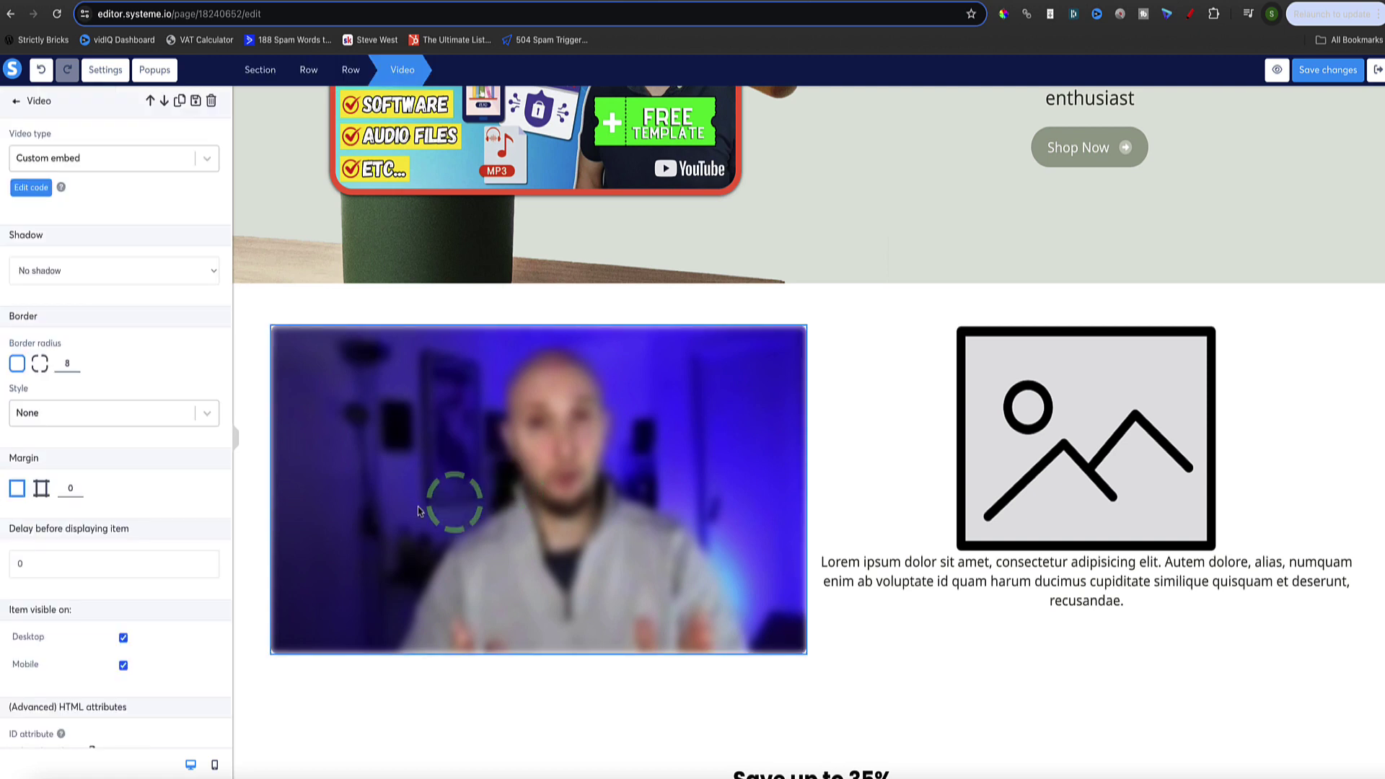
scroll(108, 292, "down", 1)
scroll(106, 294, "up", 1)
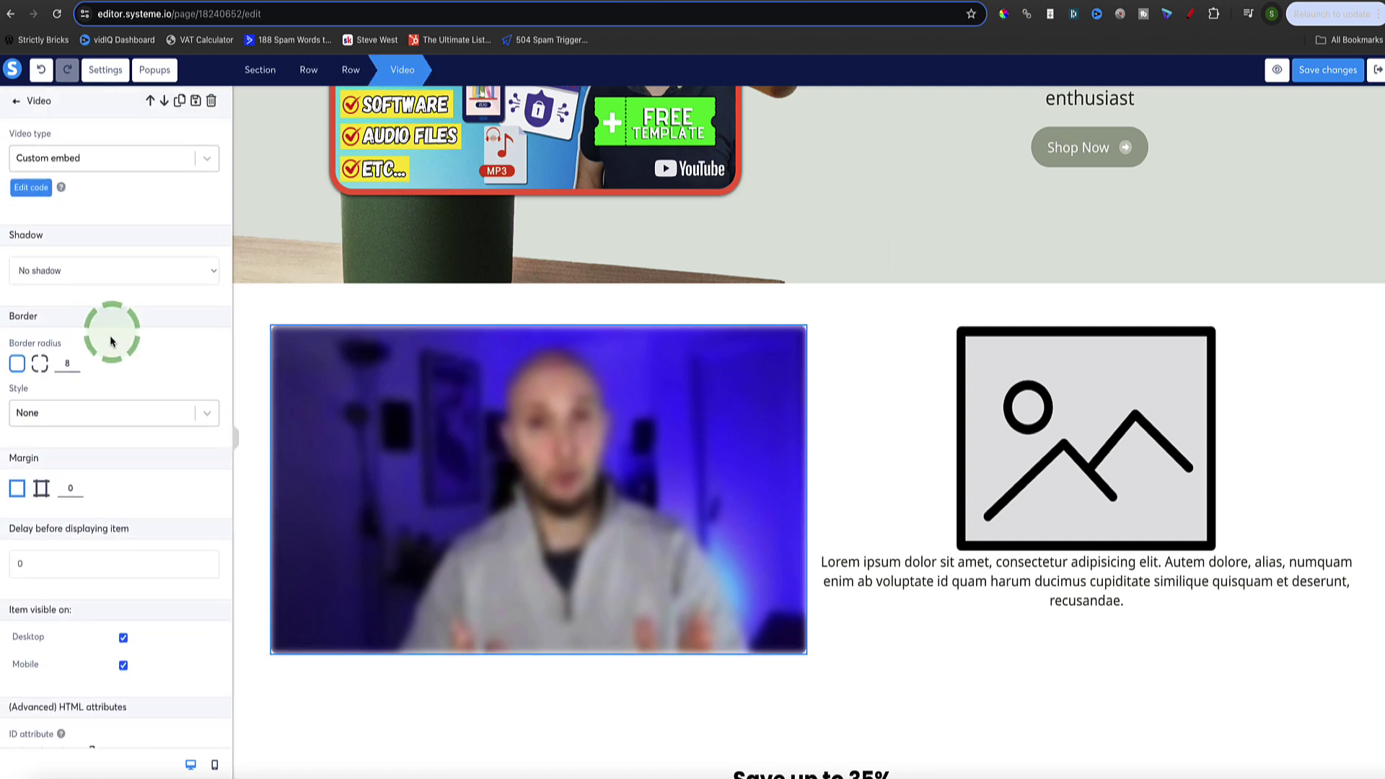
left_click(42, 489)
scroll(40, 487, "down", 2)
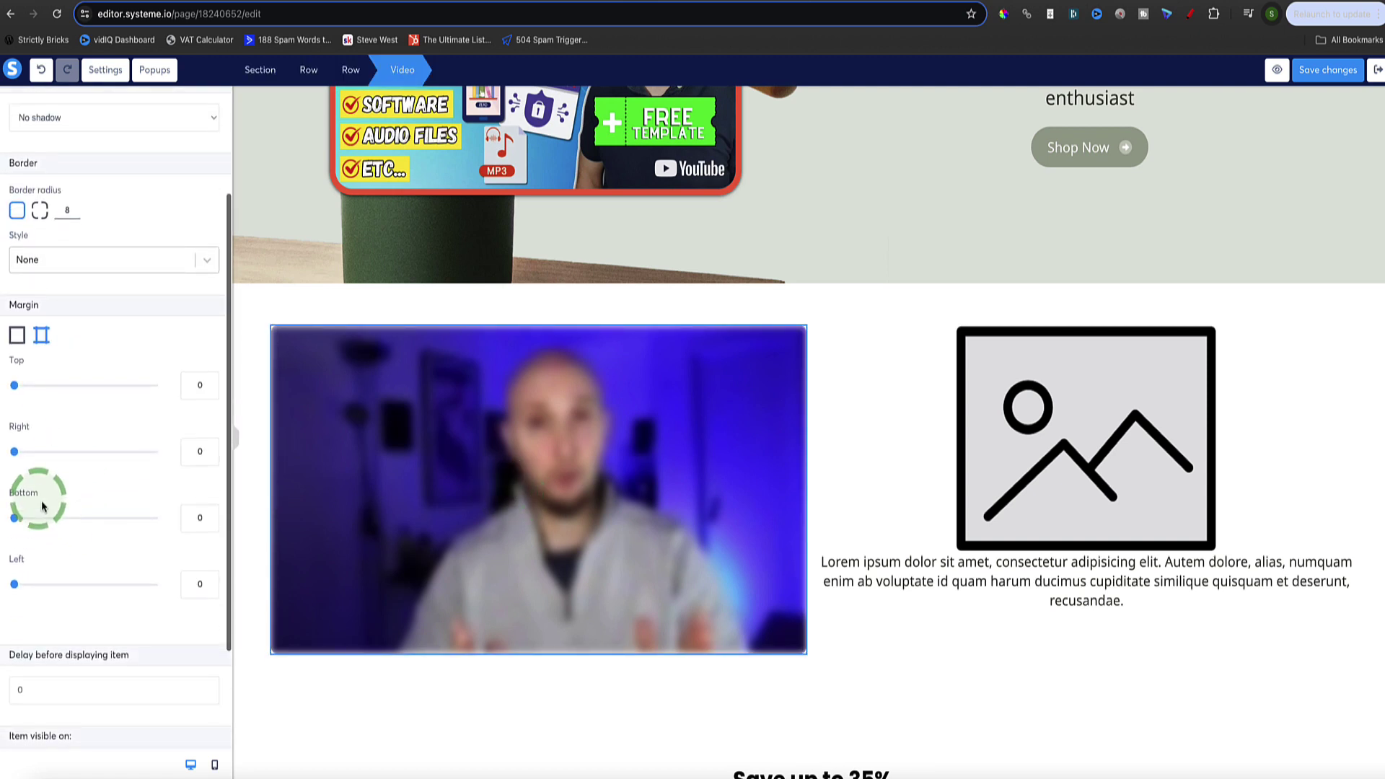
left_click_drag(15, 452, 79, 452)
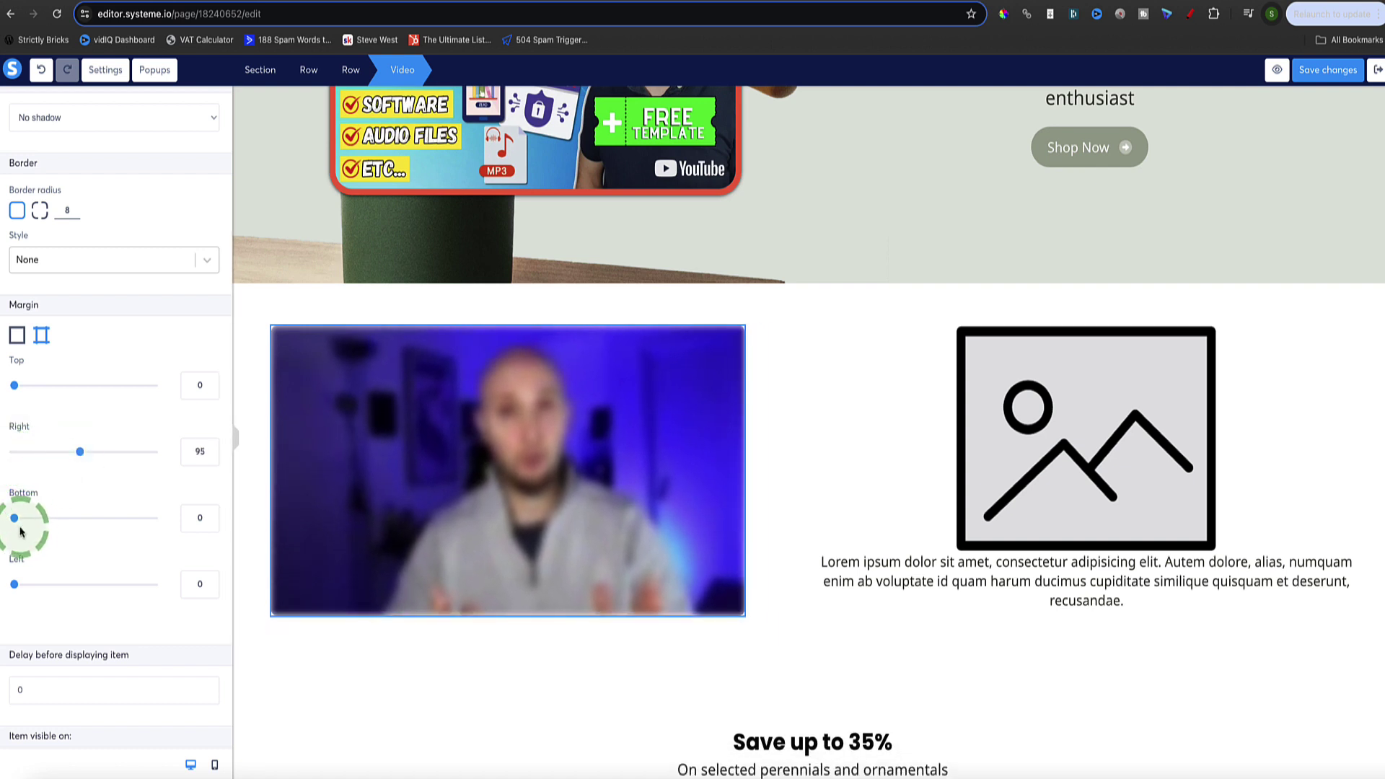
left_click_drag(15, 584, 66, 586)
scroll(92, 365, "up", 2)
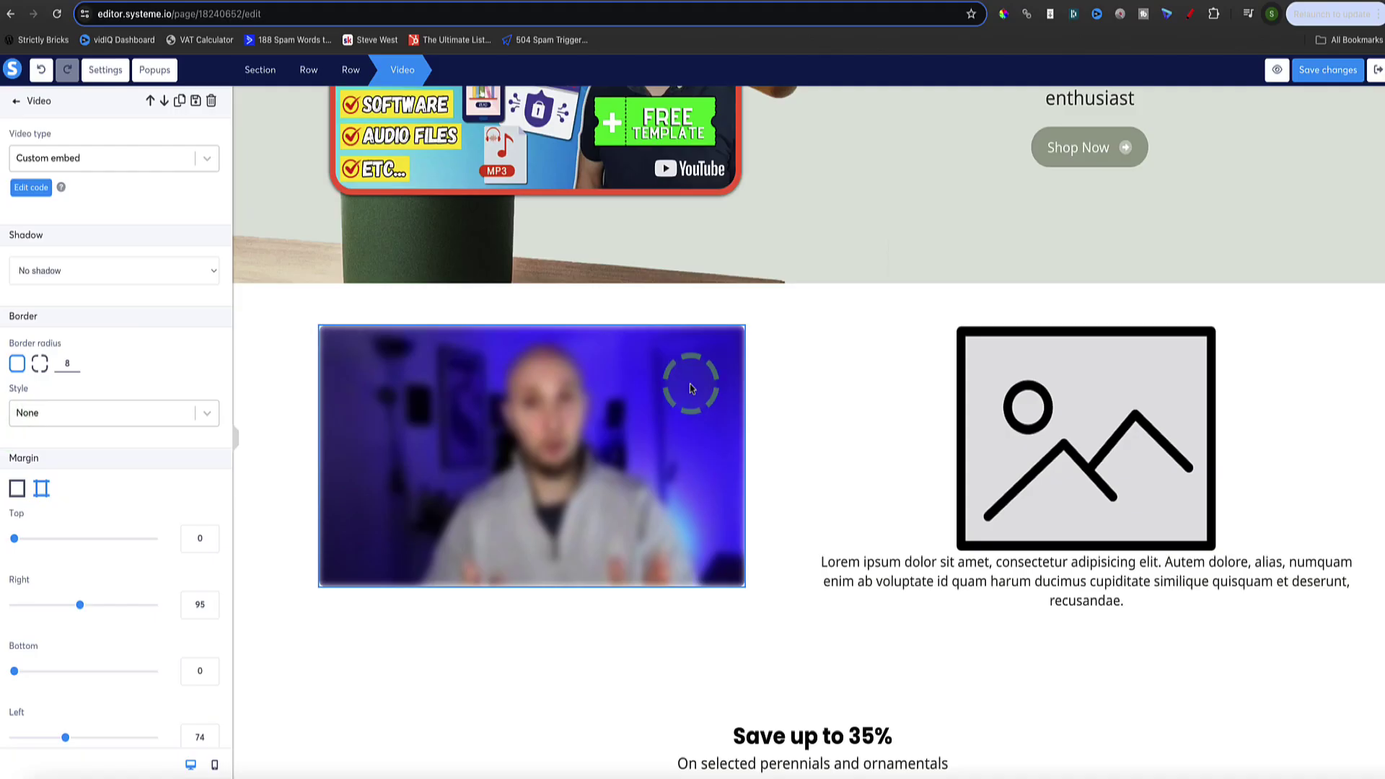
Step: Delete the image in the right column and place a Video element above the text there
left_click(1048, 426)
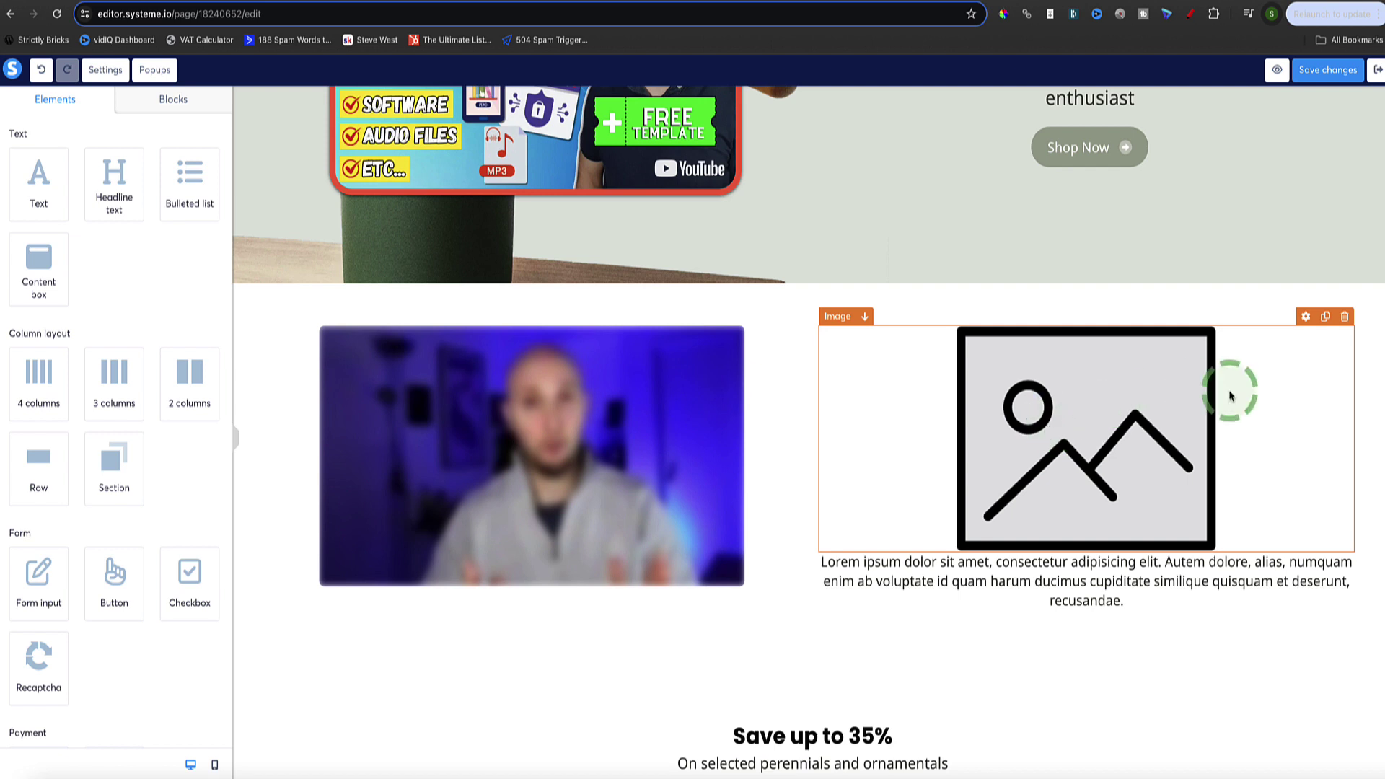
left_click(1344, 319)
left_click(801, 104)
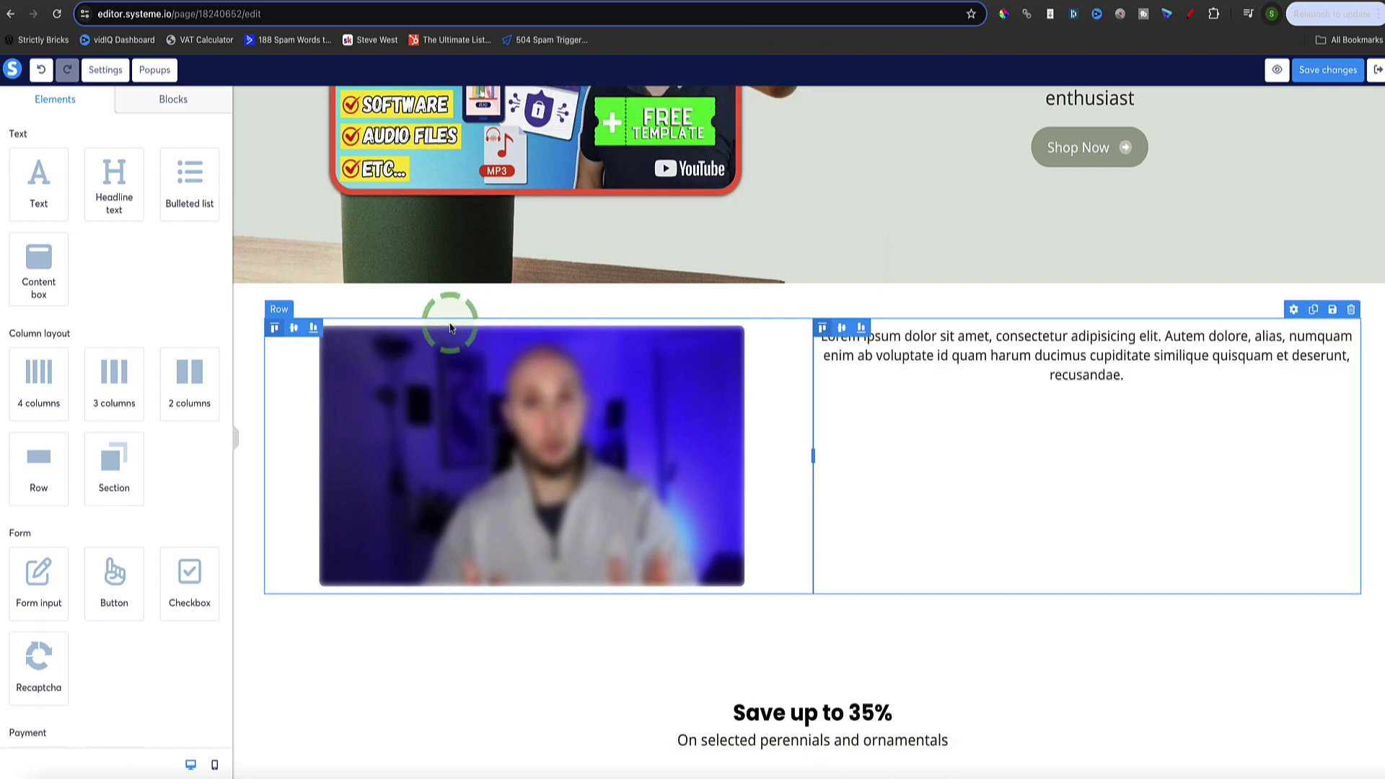
scroll(124, 458, "down", 7)
left_click_drag(135, 361, 946, 383)
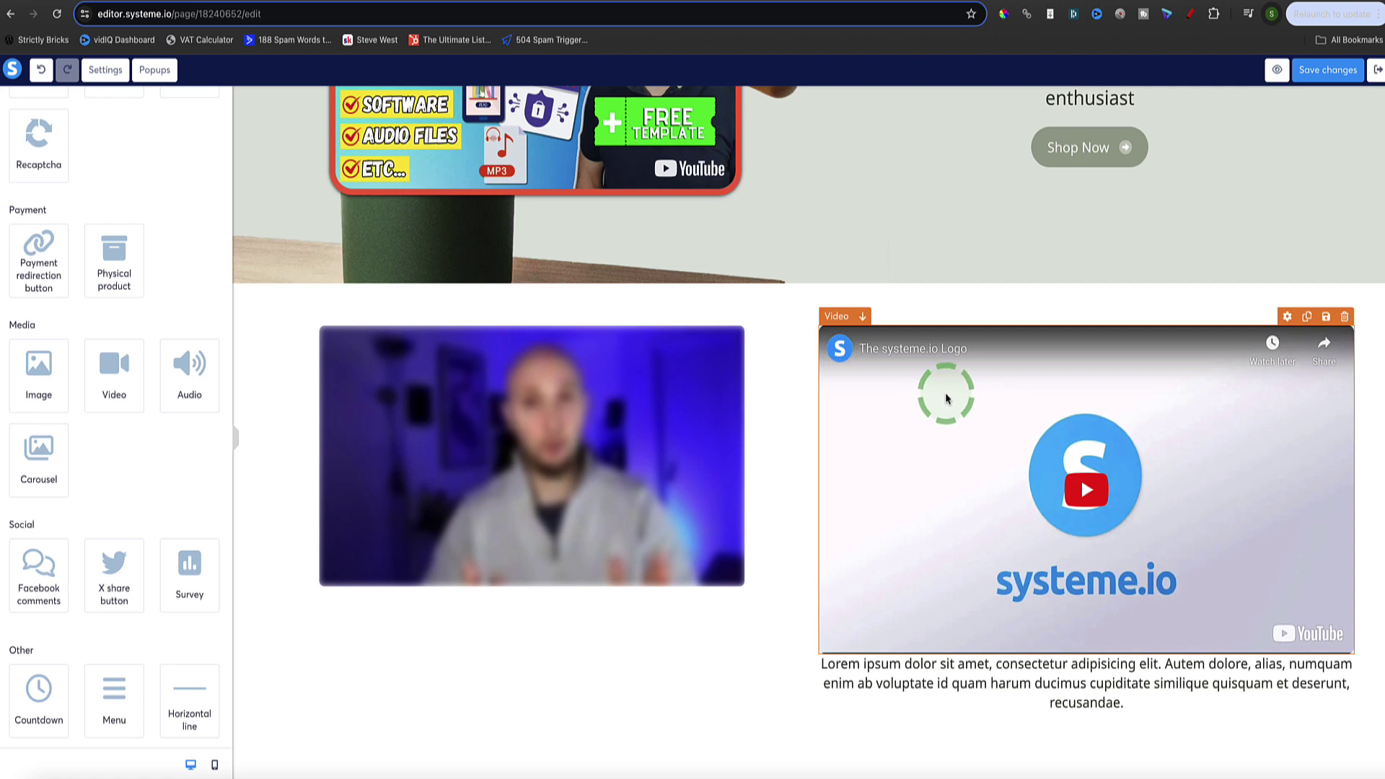
Step: Change the right column video's type to Upload file and open its video upload dialog
left_click(1020, 411)
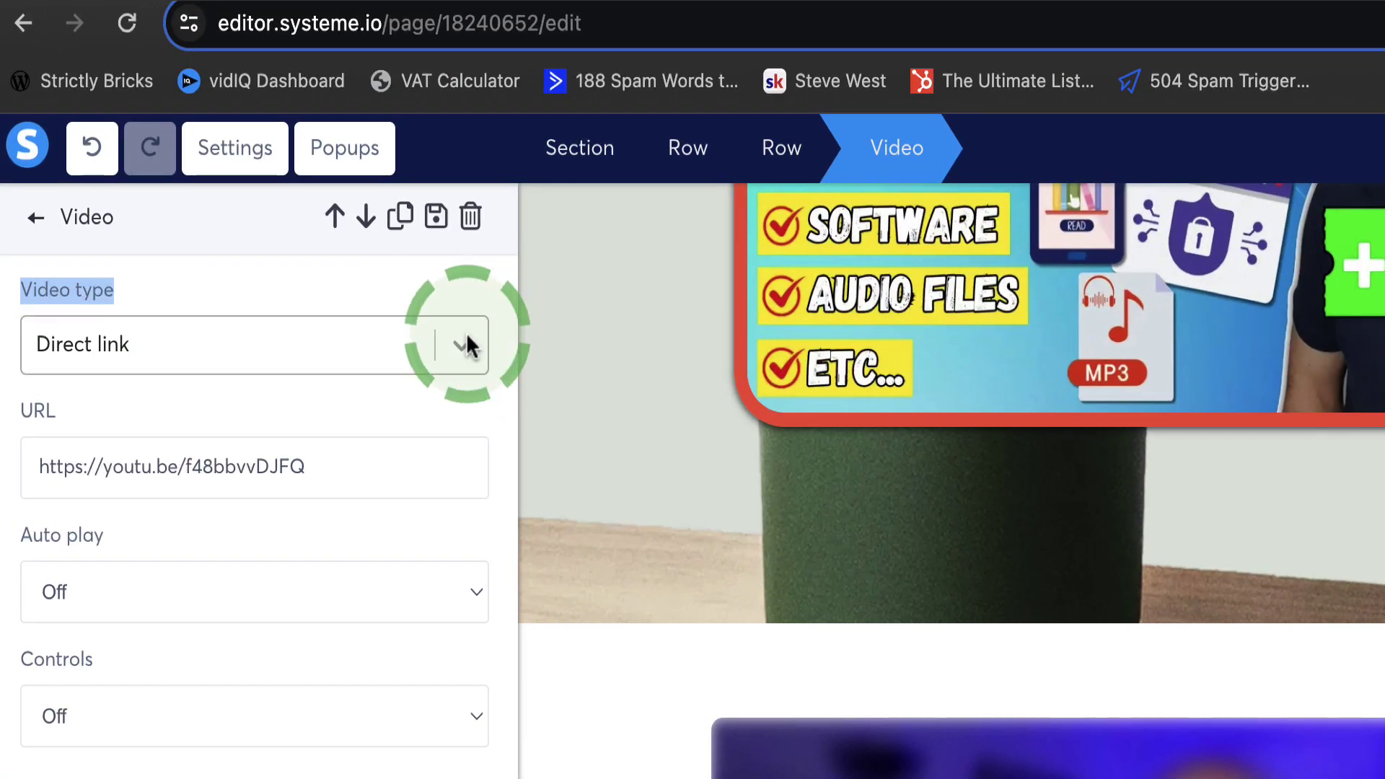
left_click(264, 200)
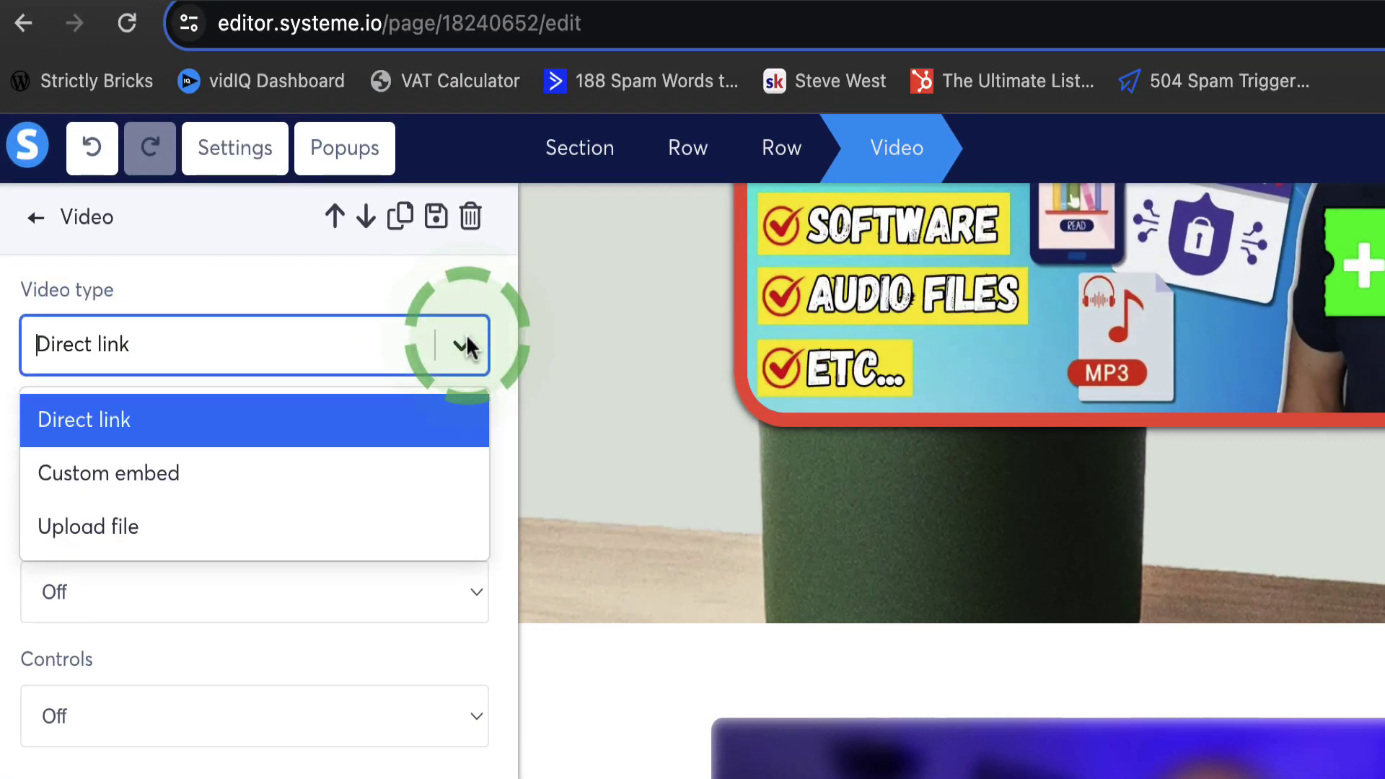
left_click(217, 526)
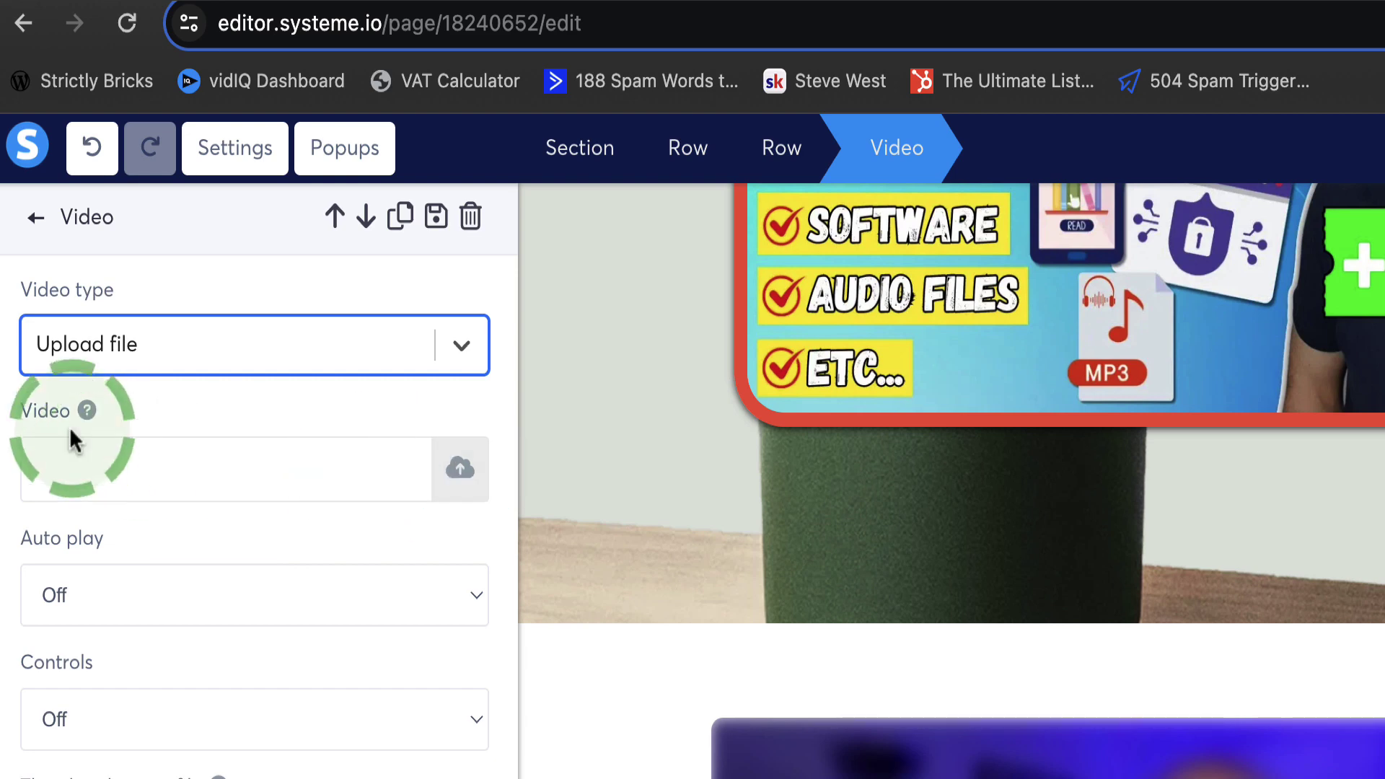
left_click(459, 478)
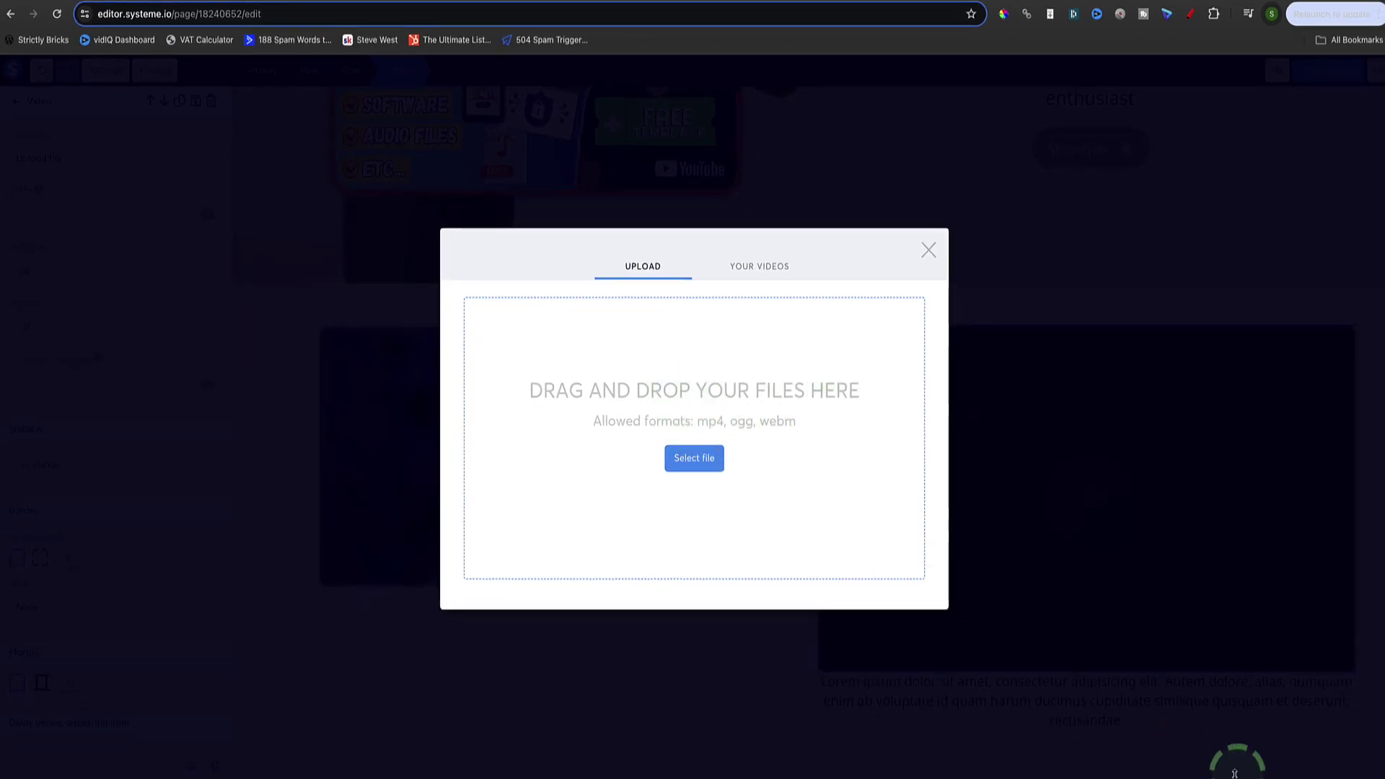
Step: Upload ChatGPT-Sign-Up.mp4 from the 1. Chat Gpt Sign Up folder and insert it into the right column video
left_click(1280, 775)
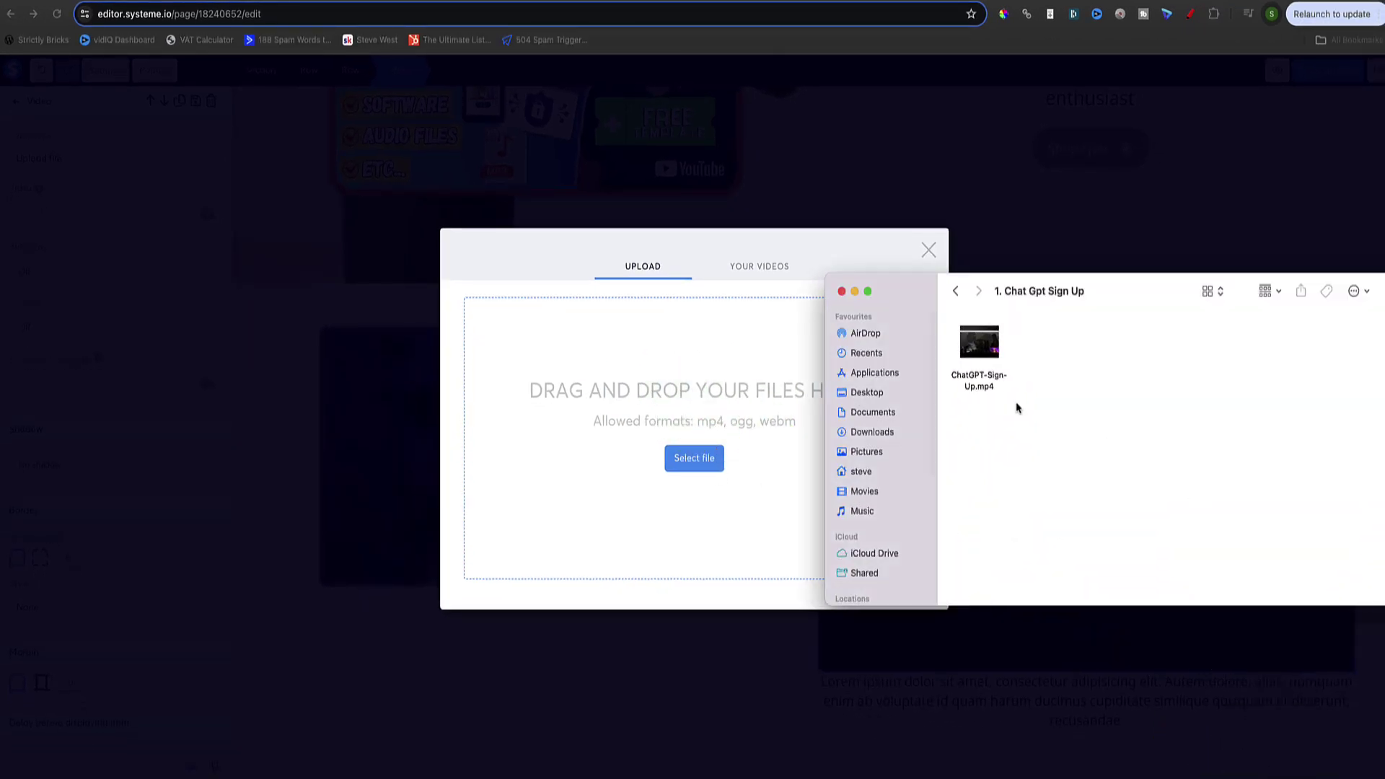
left_click_drag(985, 359, 798, 365)
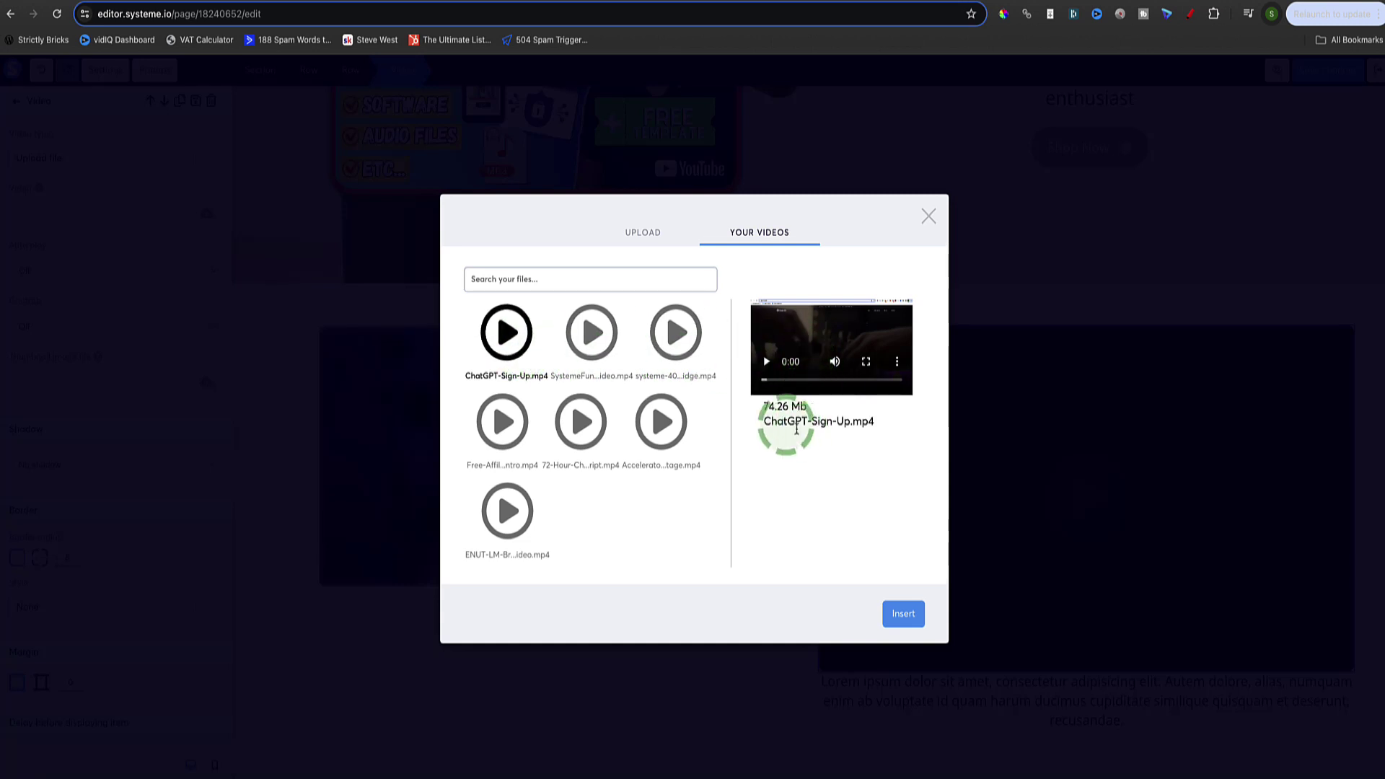
left_click_drag(764, 413, 819, 410)
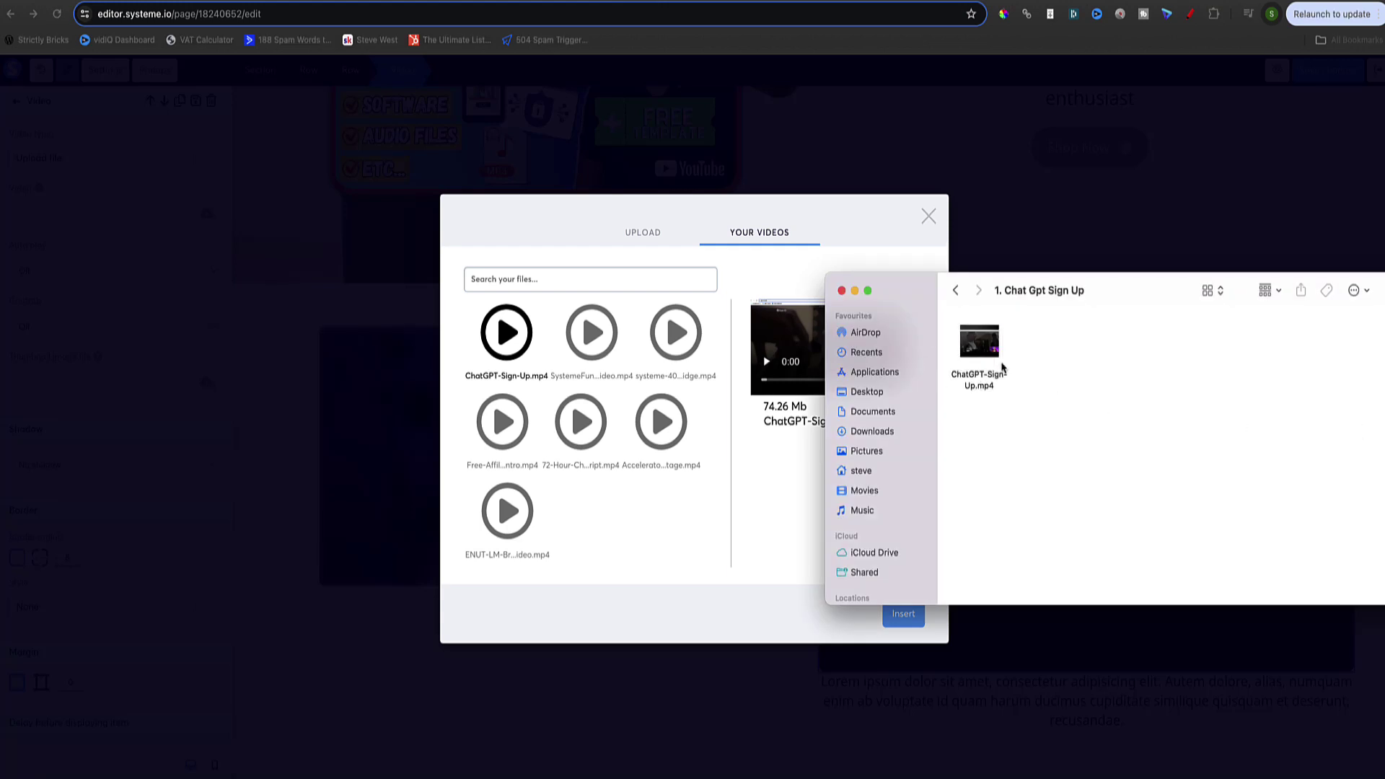
left_click(513, 264)
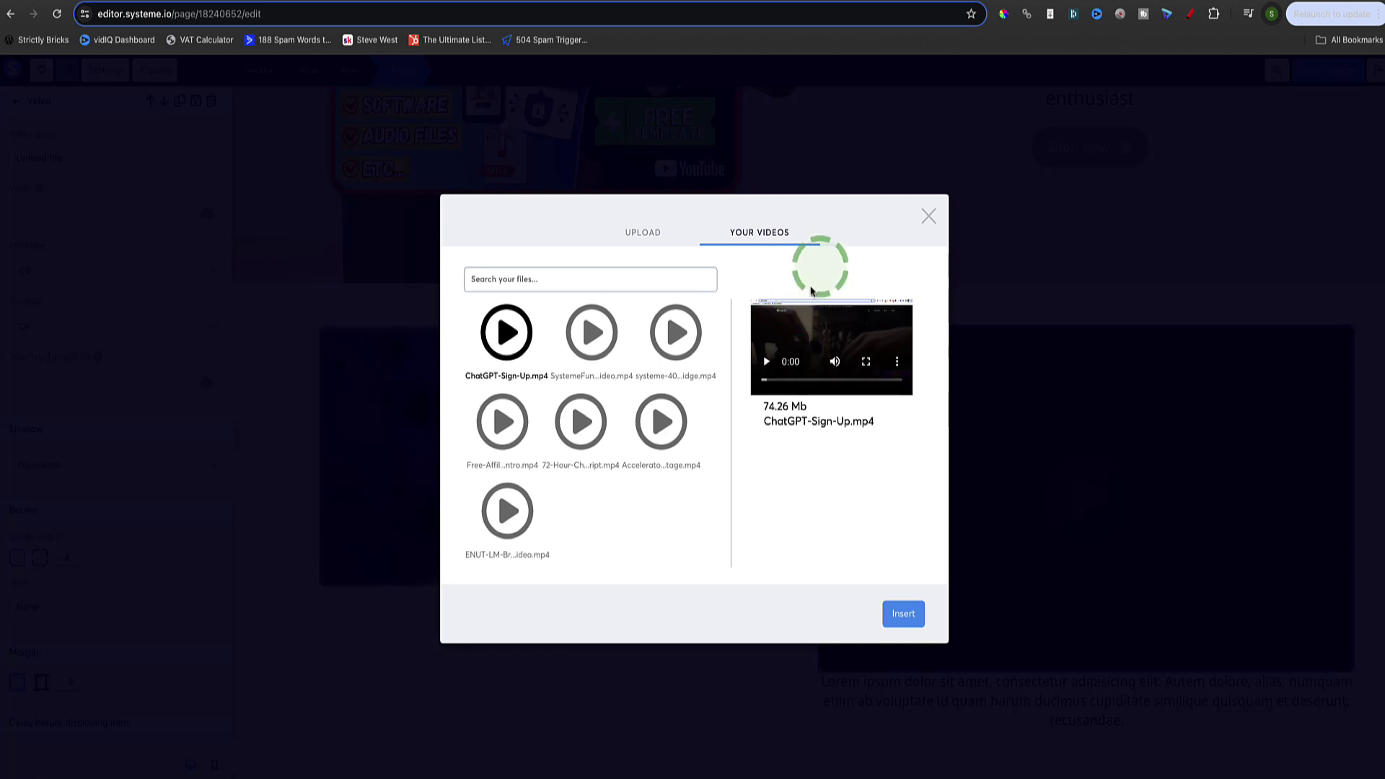
left_click(504, 336)
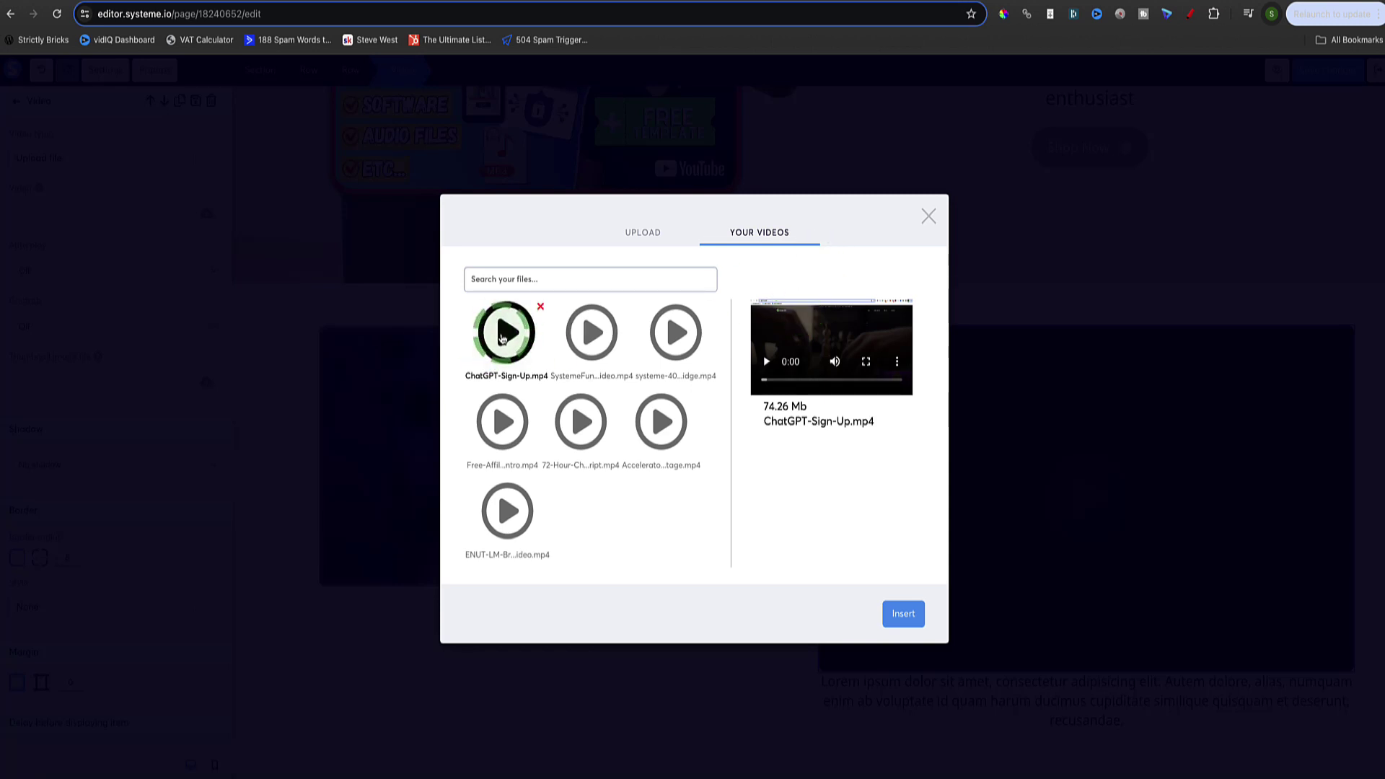
left_click(895, 614)
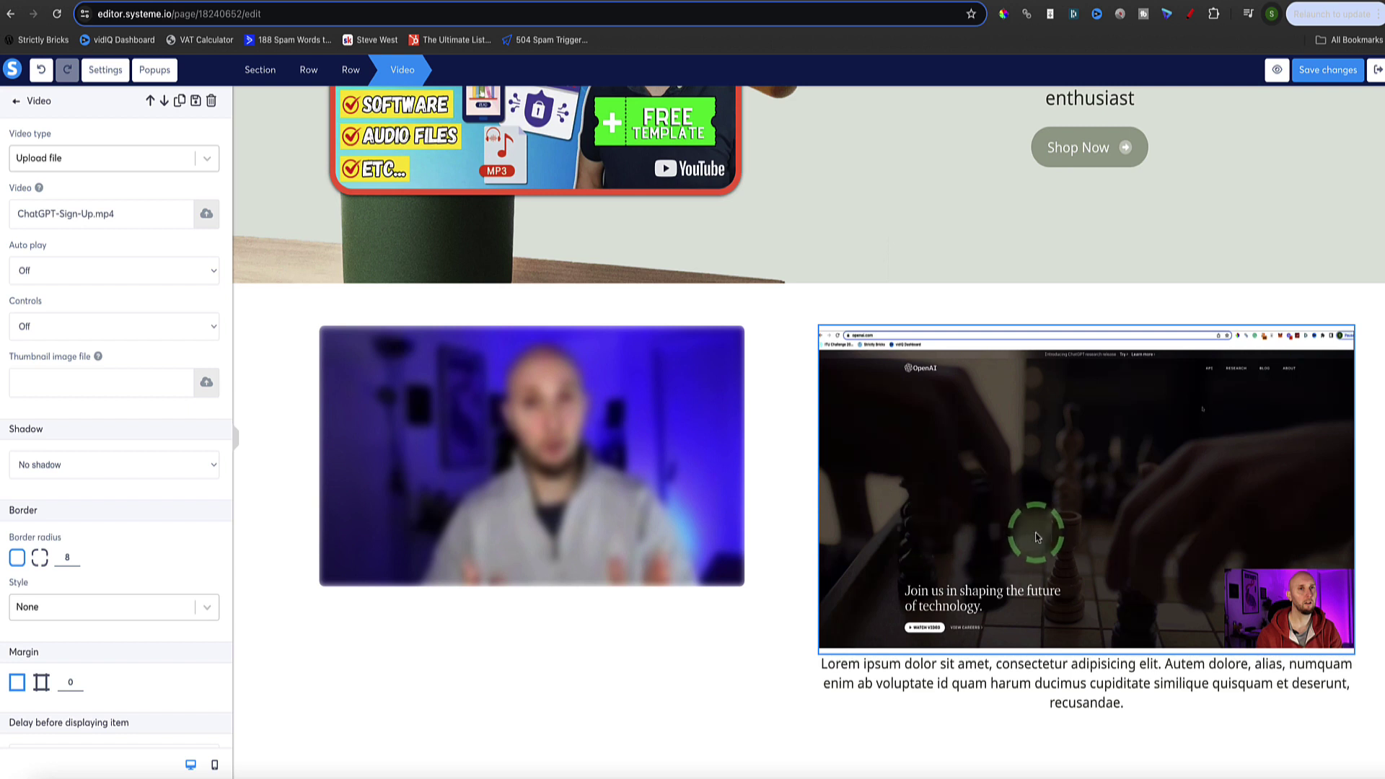
Step: Narrow the right column video with individual right and left margins so that it sits centred in its column
left_click(838, 464)
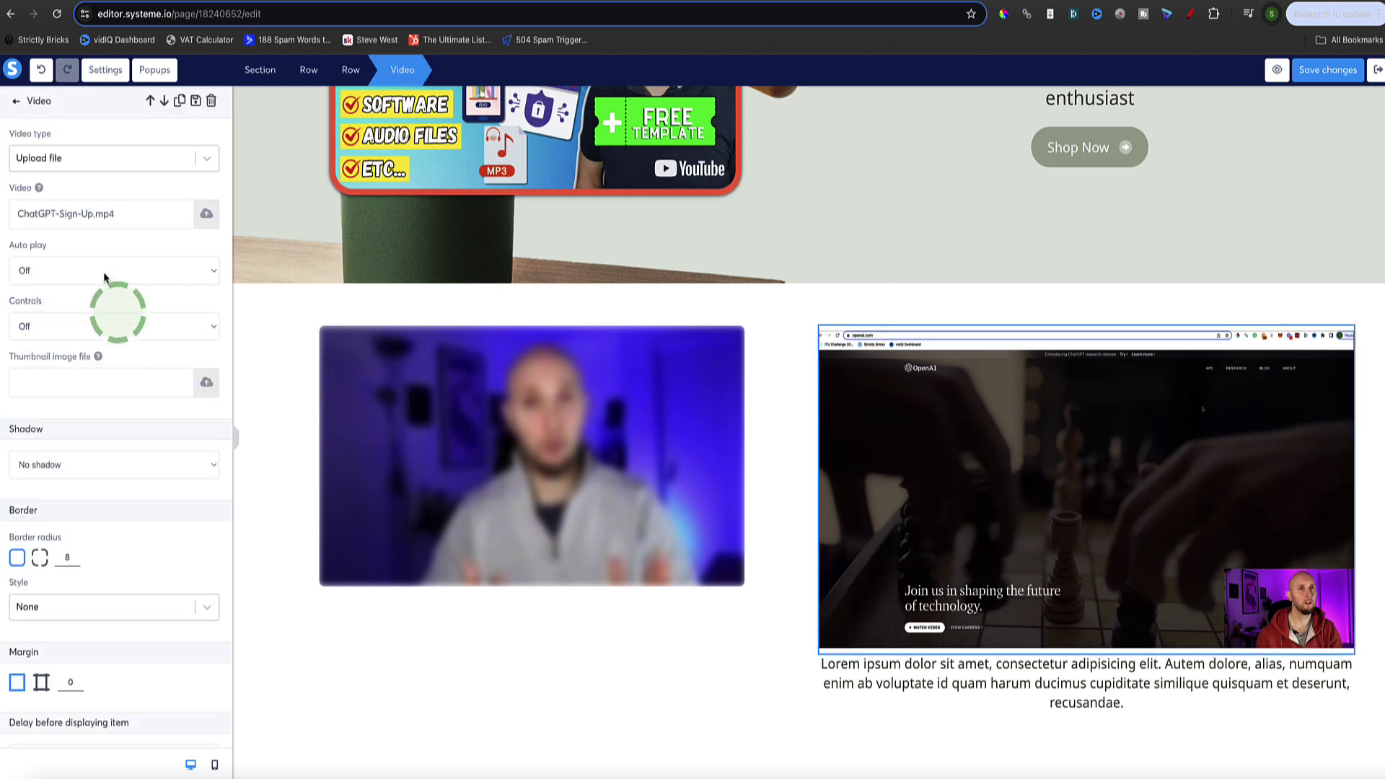
scroll(117, 325, "down", 3)
left_click(41, 474)
scroll(46, 490, "down", 2)
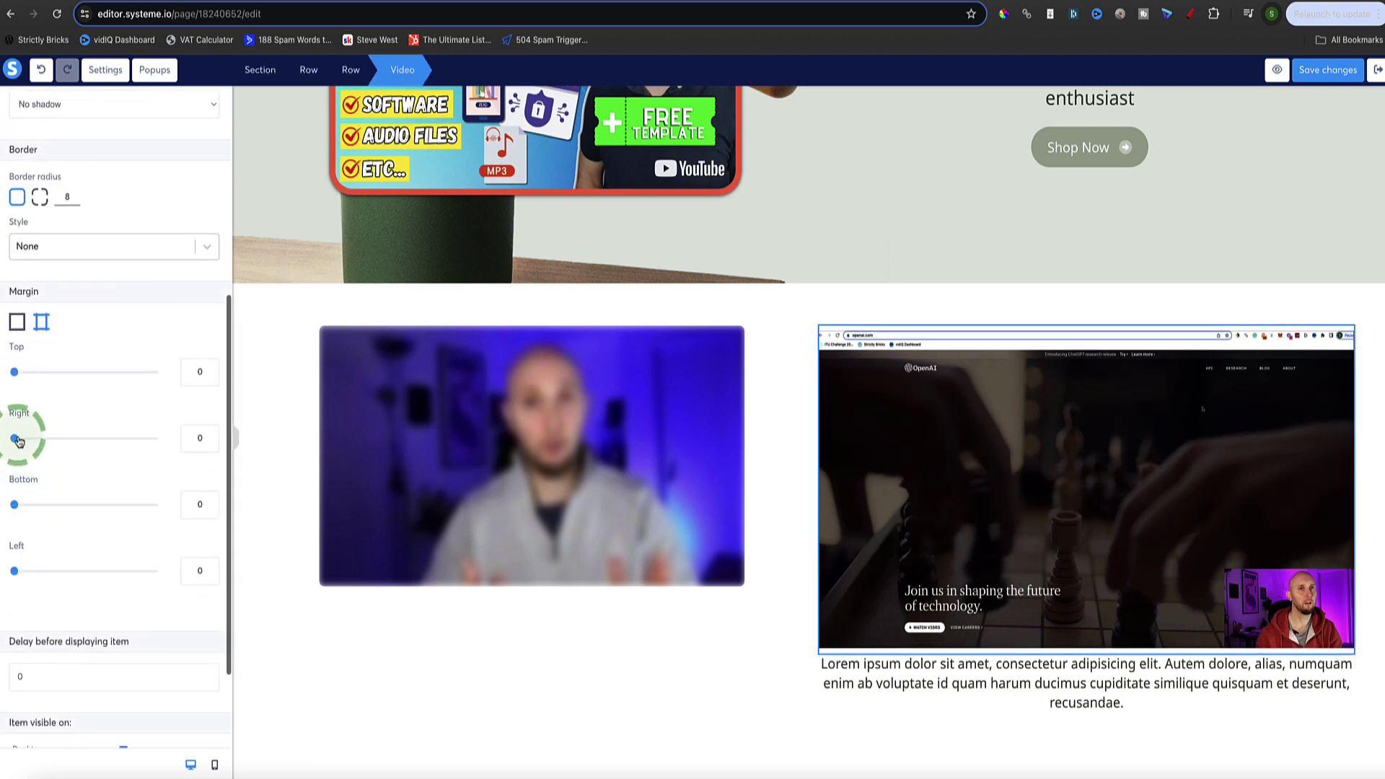
left_click_drag(19, 442, 86, 438)
left_click_drag(14, 571, 84, 570)
scroll(50, 375, "up", 5)
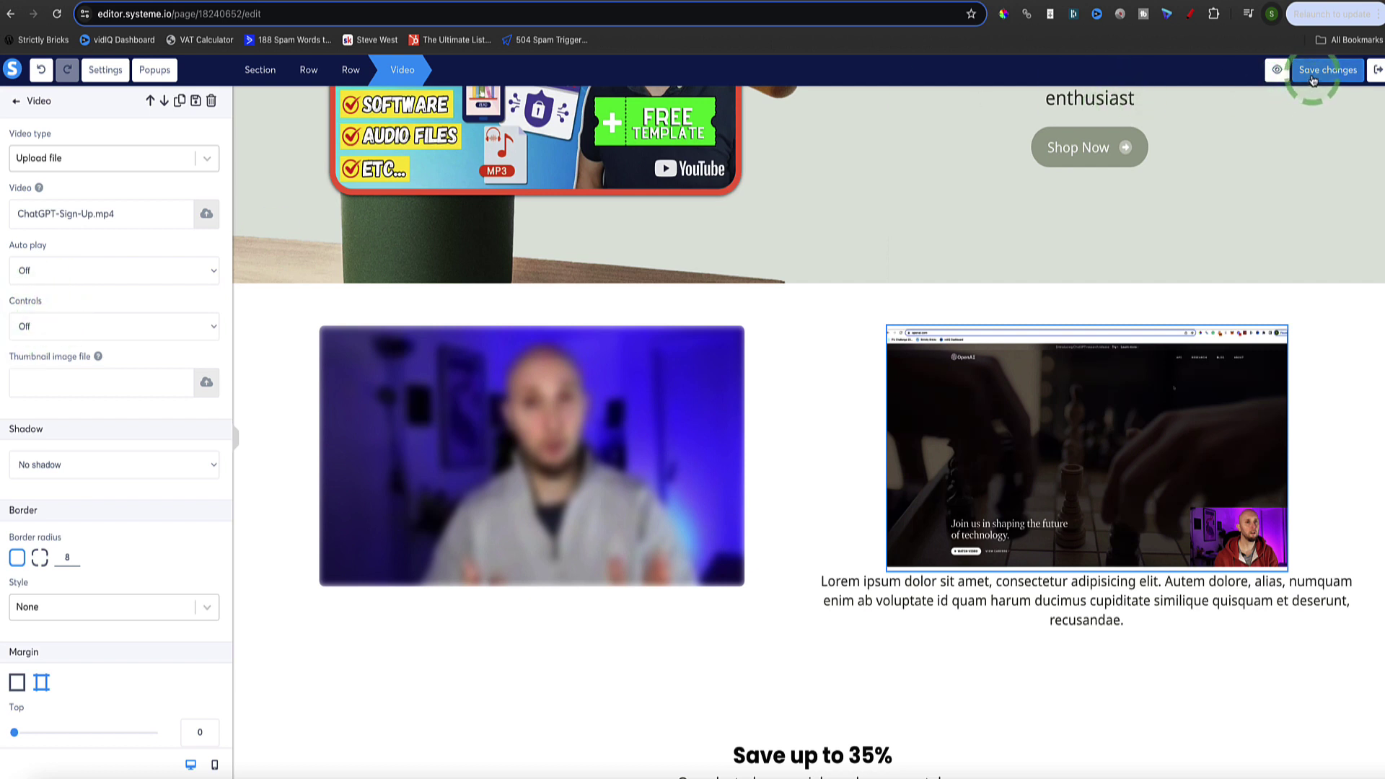
Step: Preview the page, dismiss the preview notice and examine the two side-by-side videos below the hero section
left_click(1275, 70)
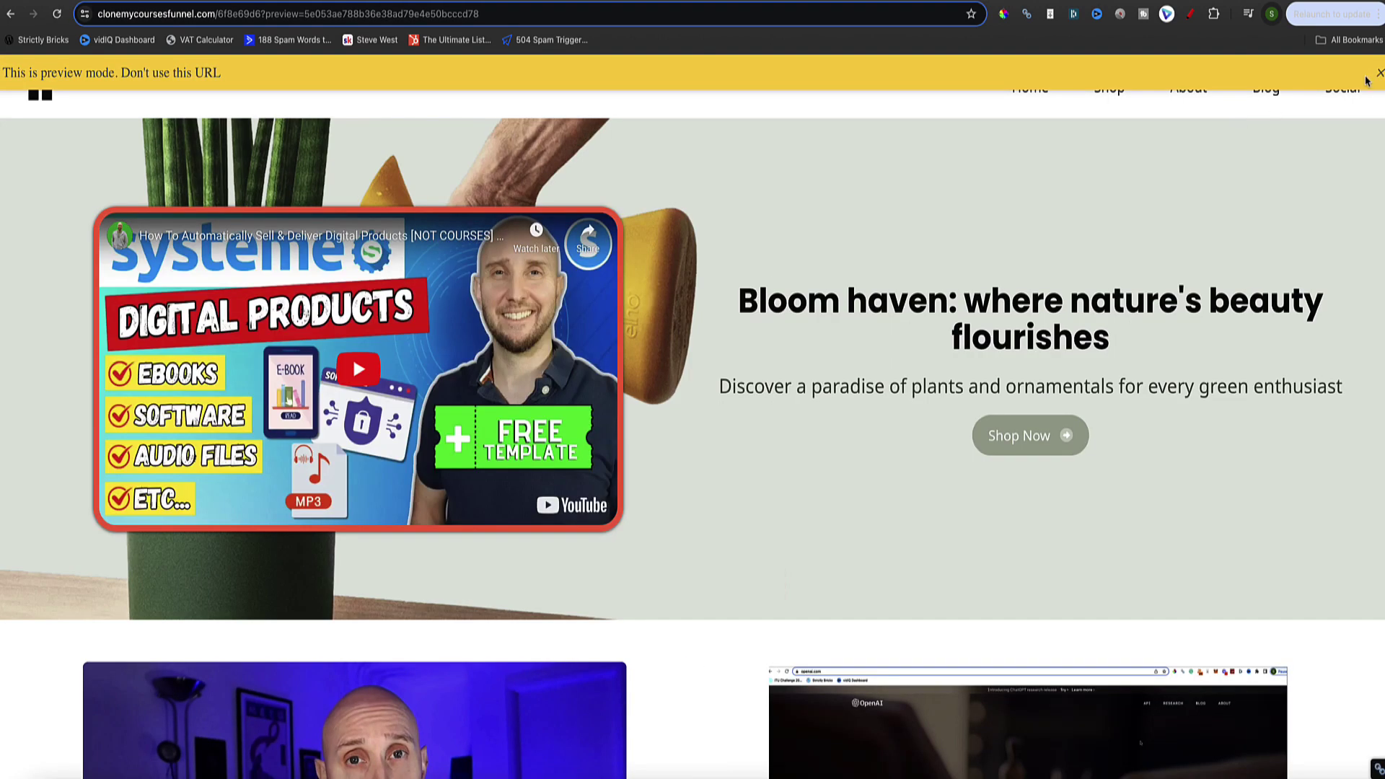
left_click(1380, 73)
scroll(738, 244, "down", 4)
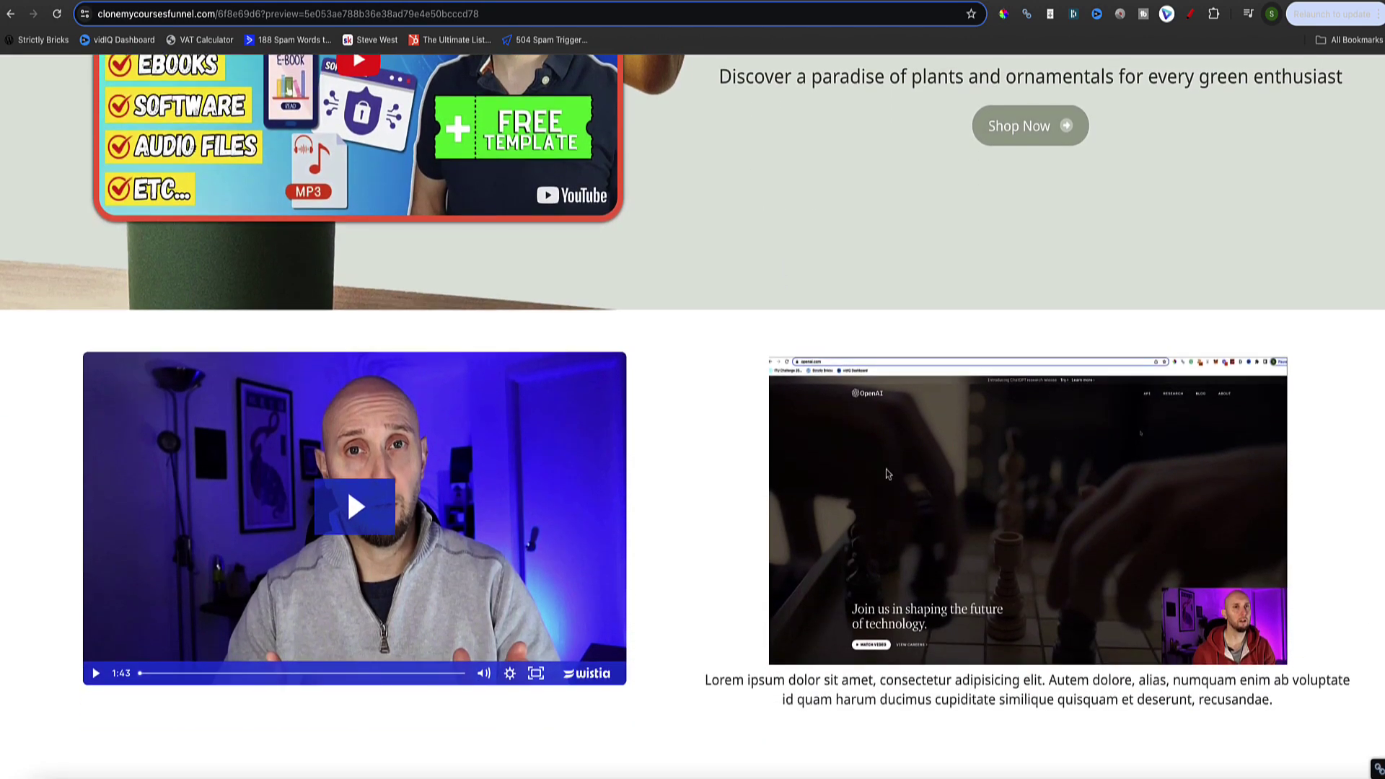
Step: Examine the hero video and the two column videos on the preview page, including the left video's speed and quality settings
scroll(880, 456, "up", 1)
scroll(352, 240, "up", 2)
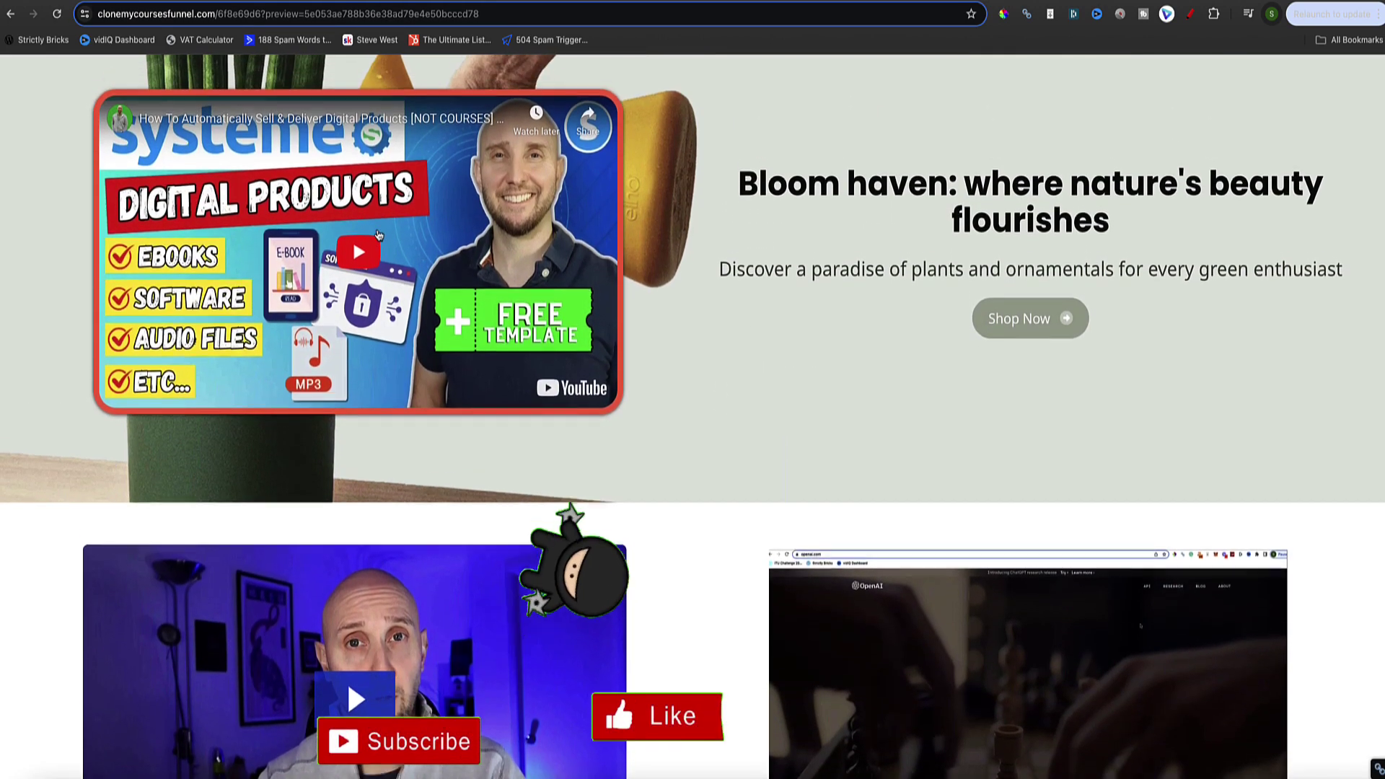
scroll(352, 270, "down", 4)
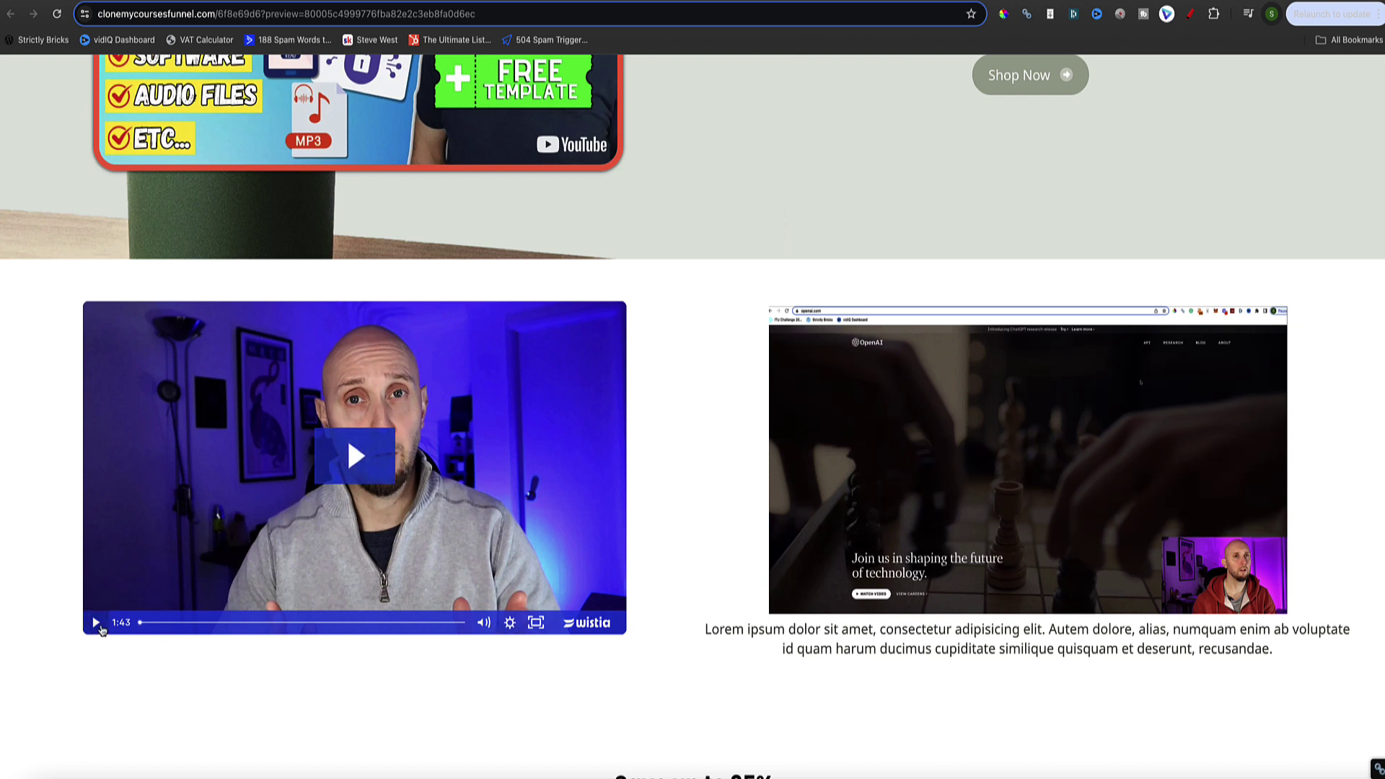
left_click(511, 624)
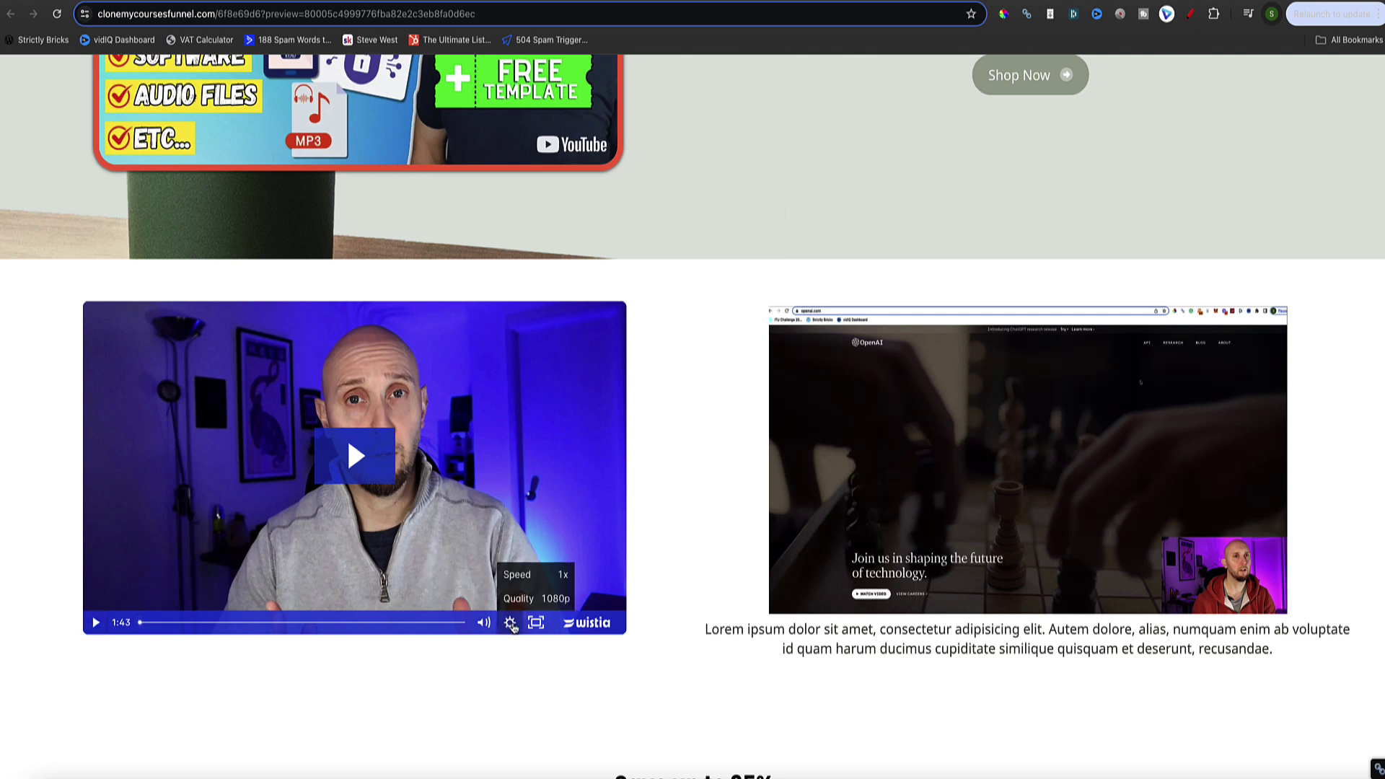
left_click(20, 483)
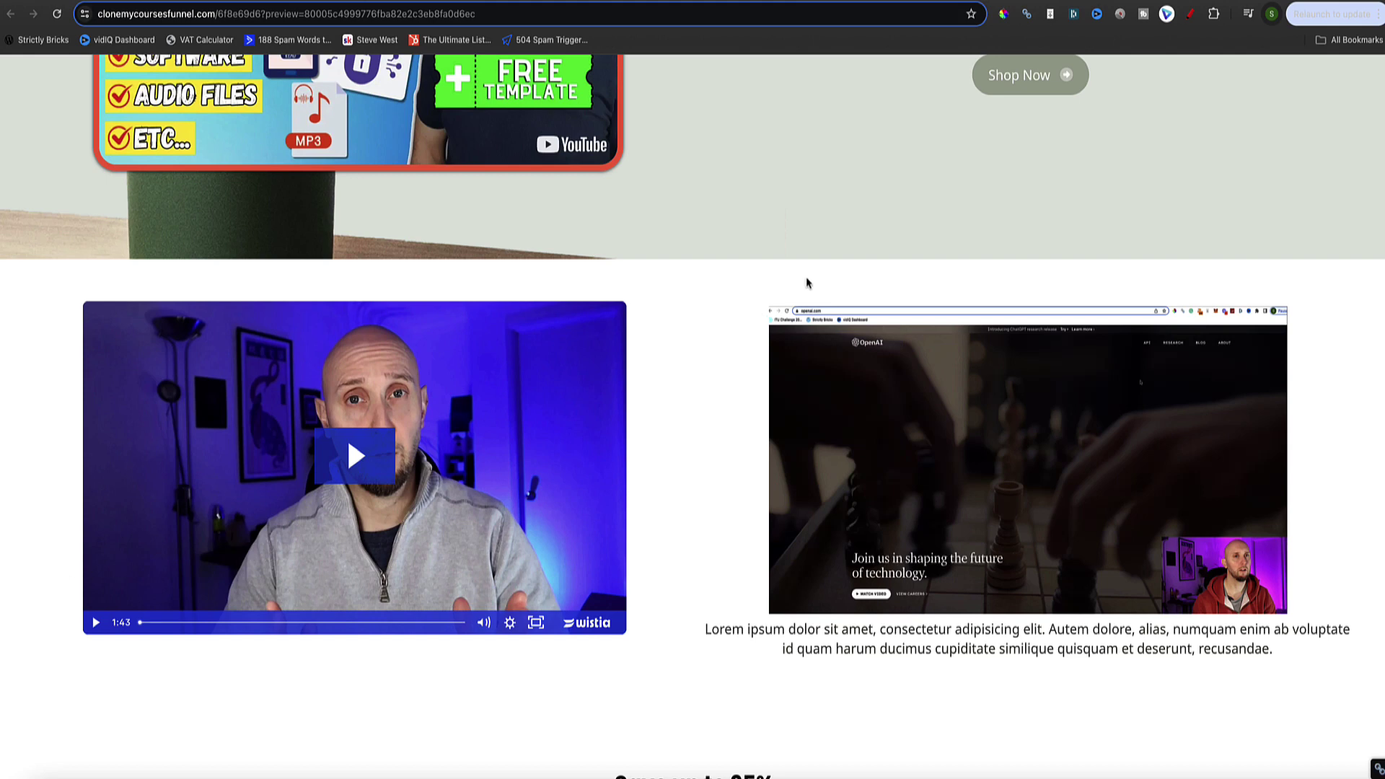
Step: Return to the page editor and turn on Controls for the uploaded video in the right column
left_click(1310, 3)
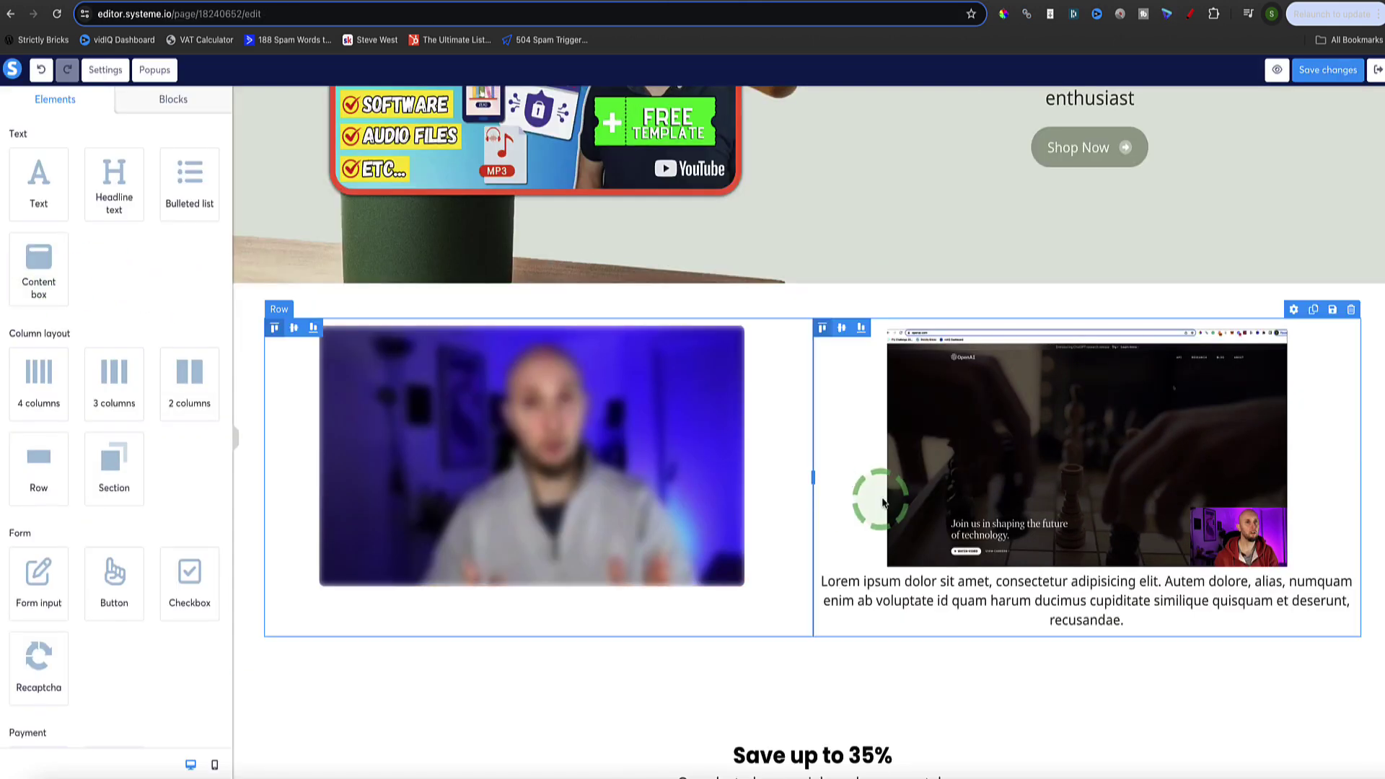
left_click(966, 451)
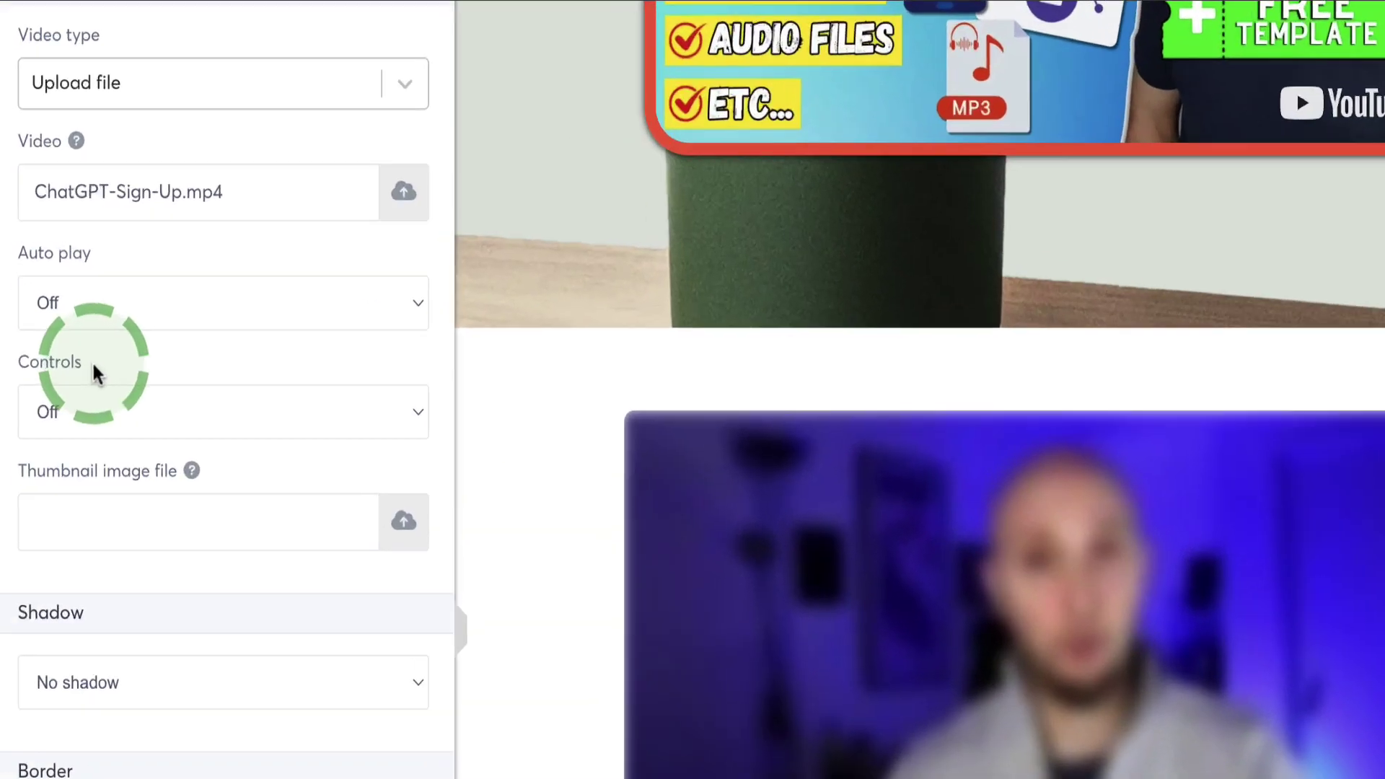
left_click_drag(42, 301, 7, 297)
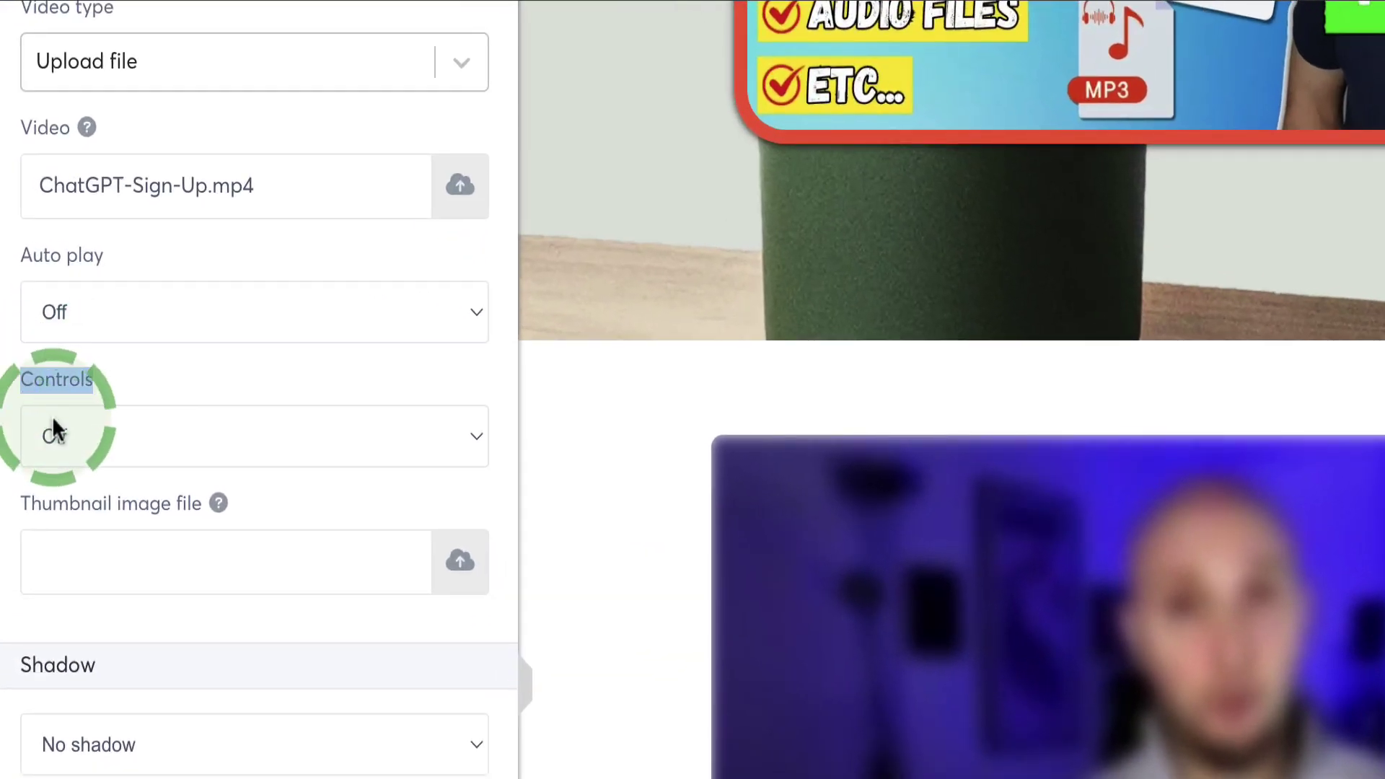
left_click(476, 434)
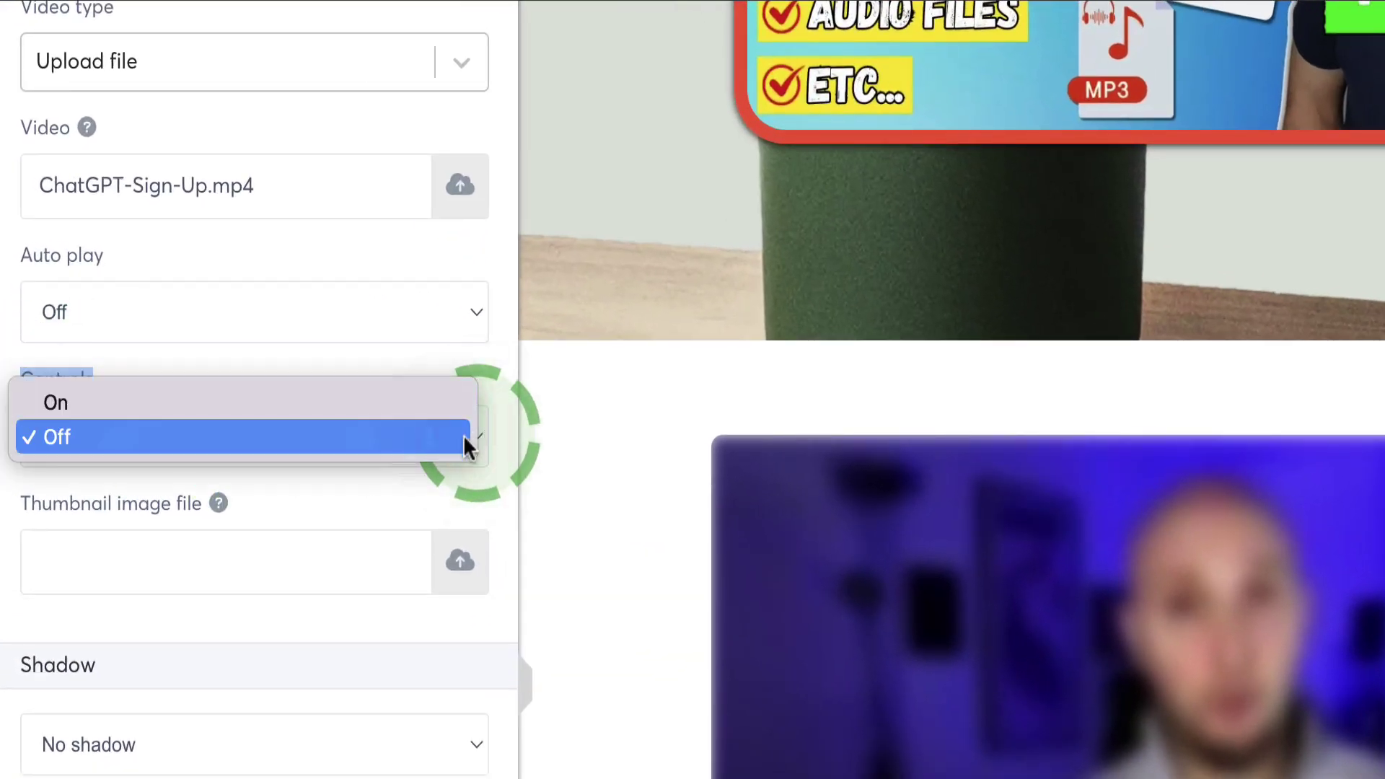
left_click(374, 404)
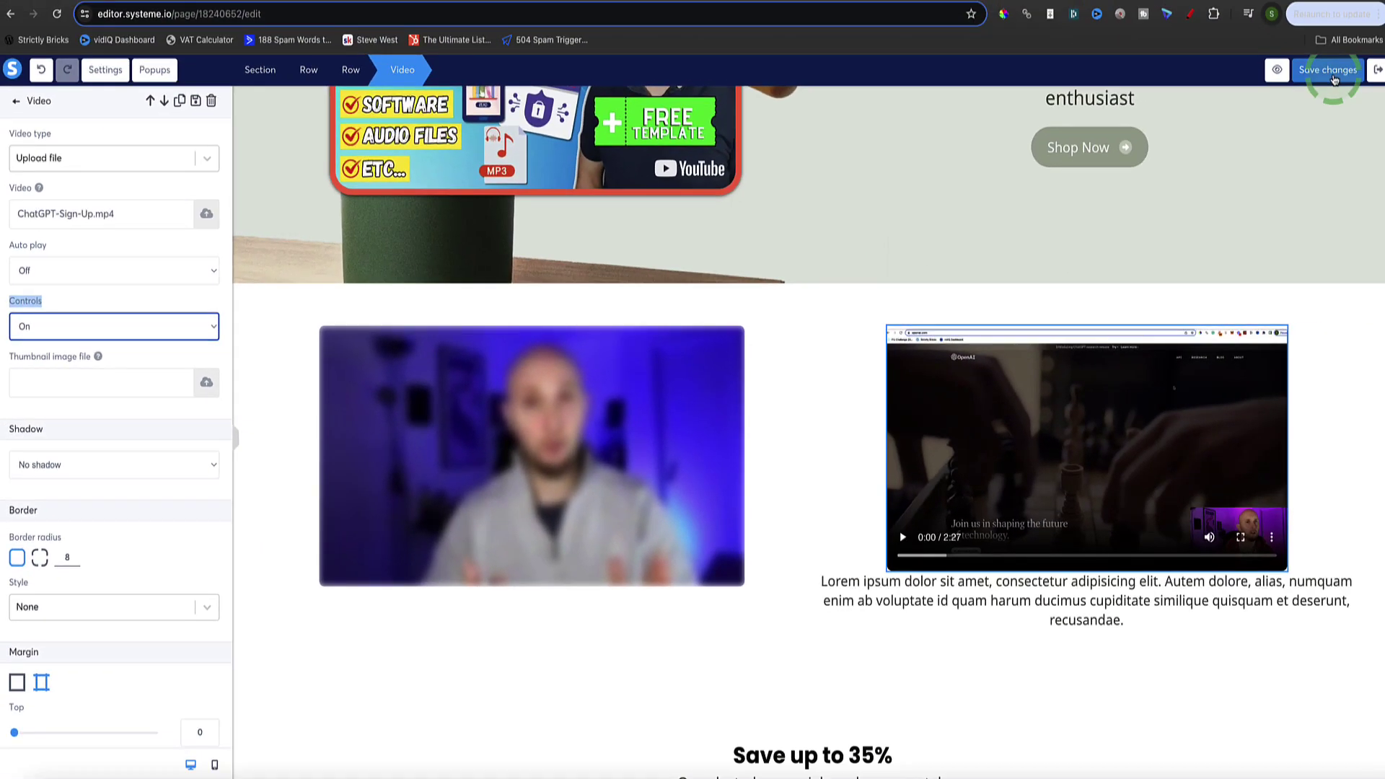
Step: Preview the page and inspect the right column video's player controls and its additional playback options
left_click(1278, 70)
scroll(788, 285, "down", 4)
scroll(788, 285, "down", 3)
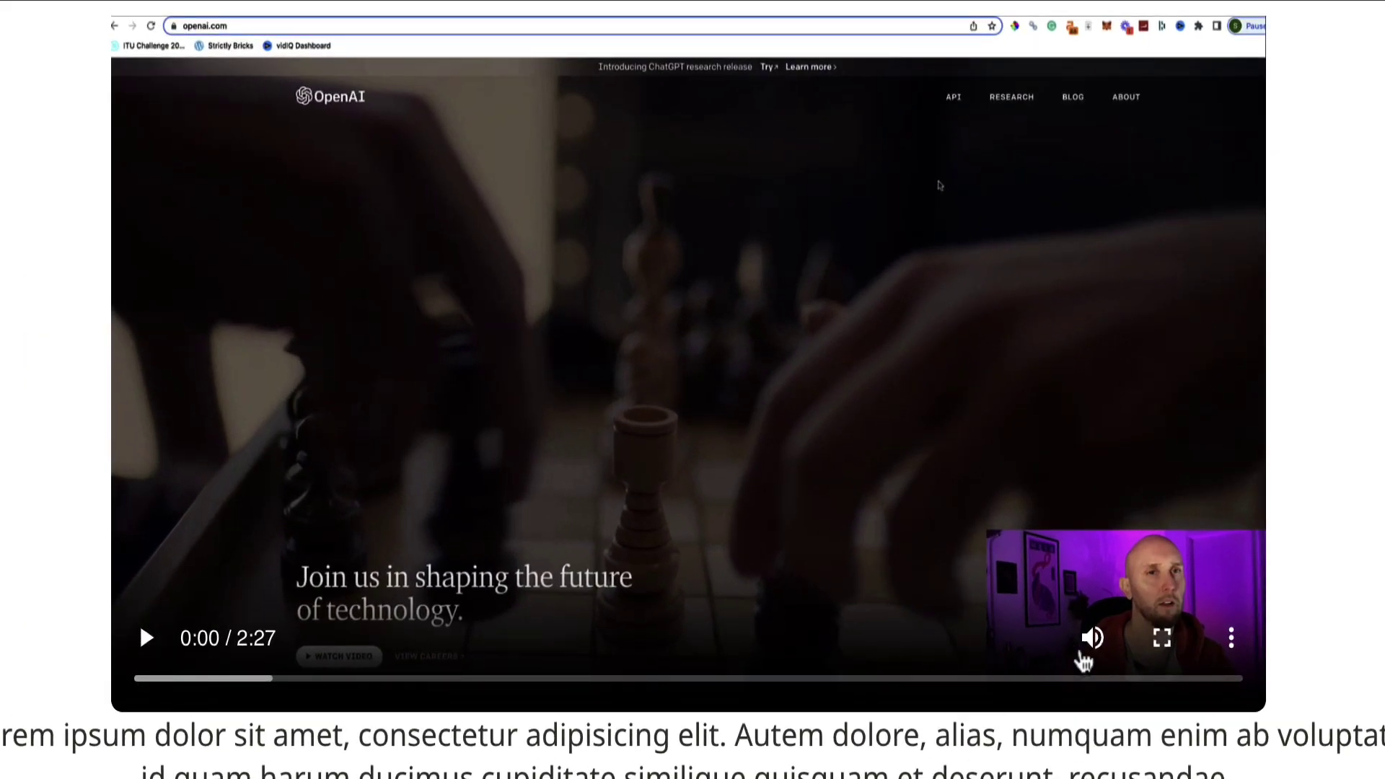
mouse_move(1095, 654)
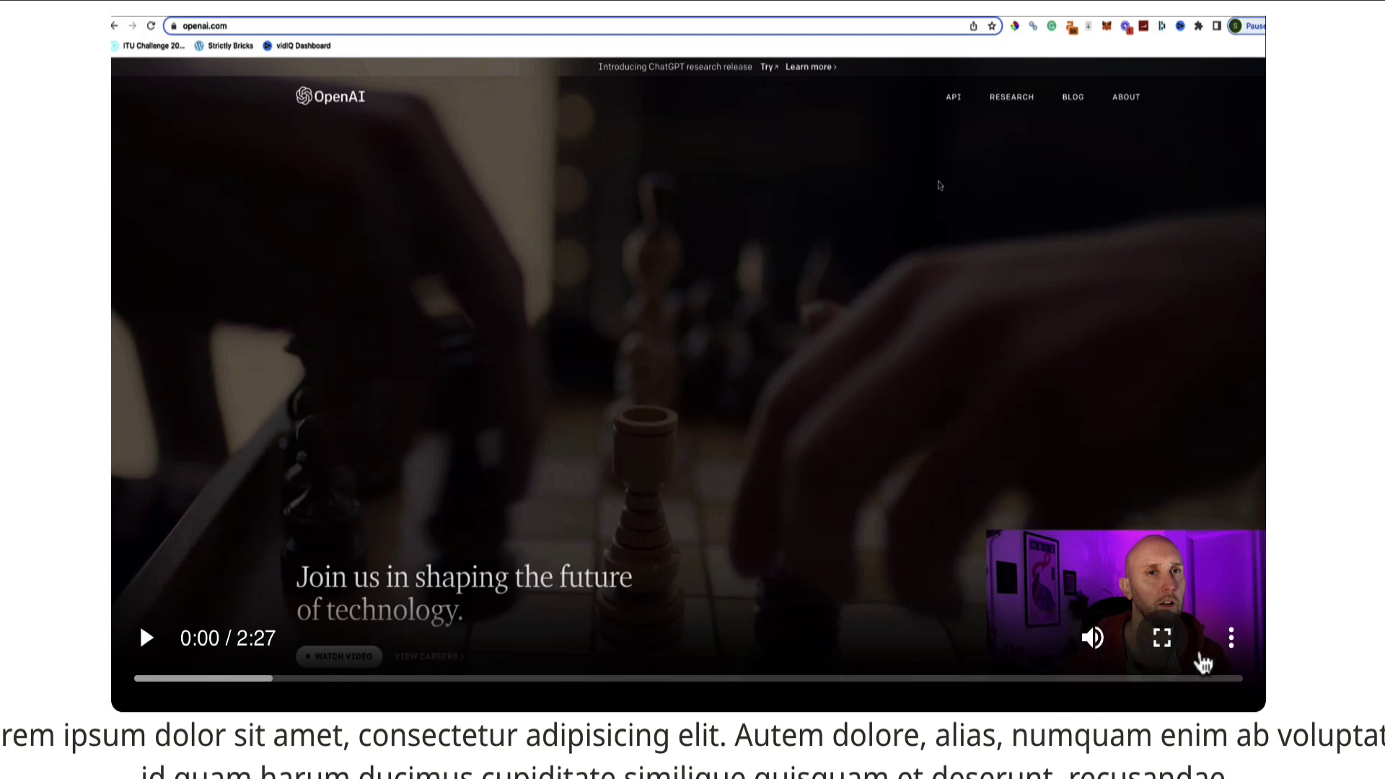
left_click(1230, 639)
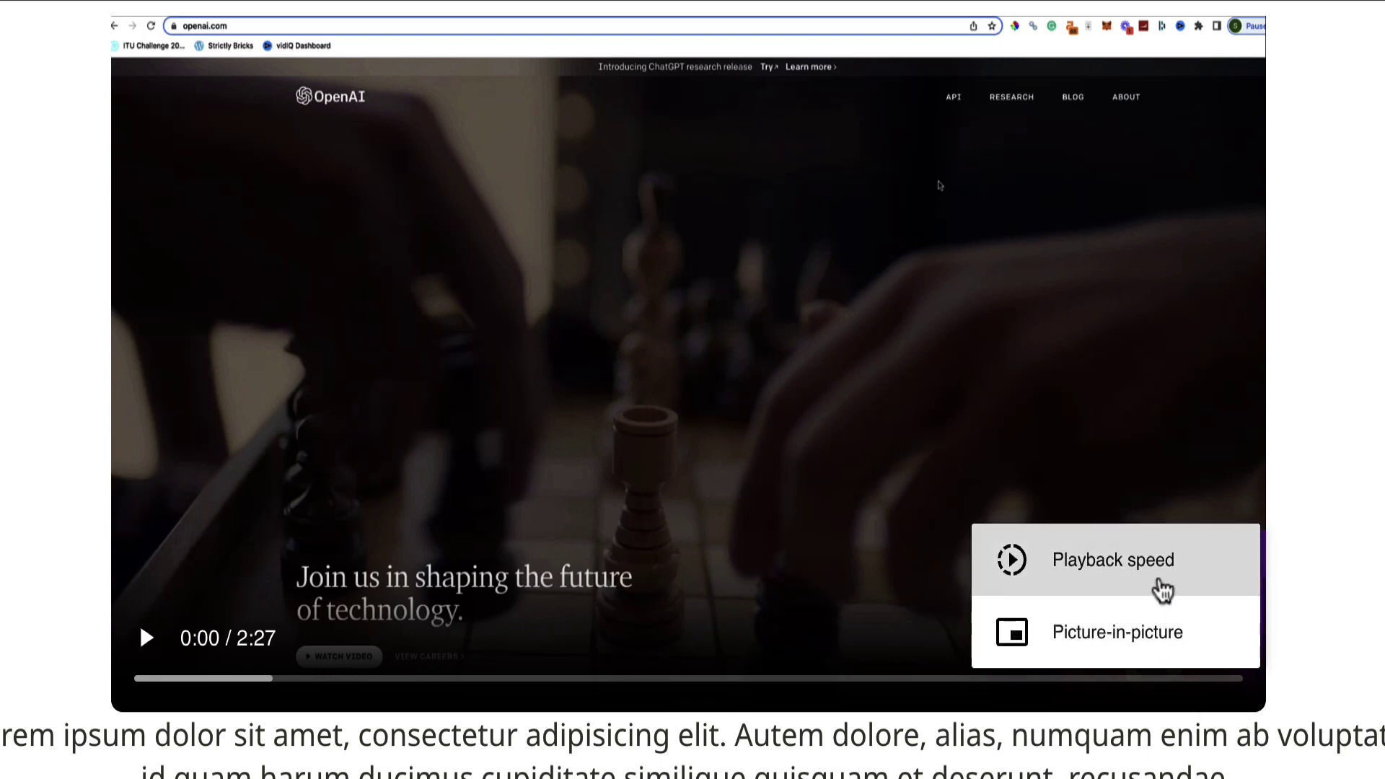
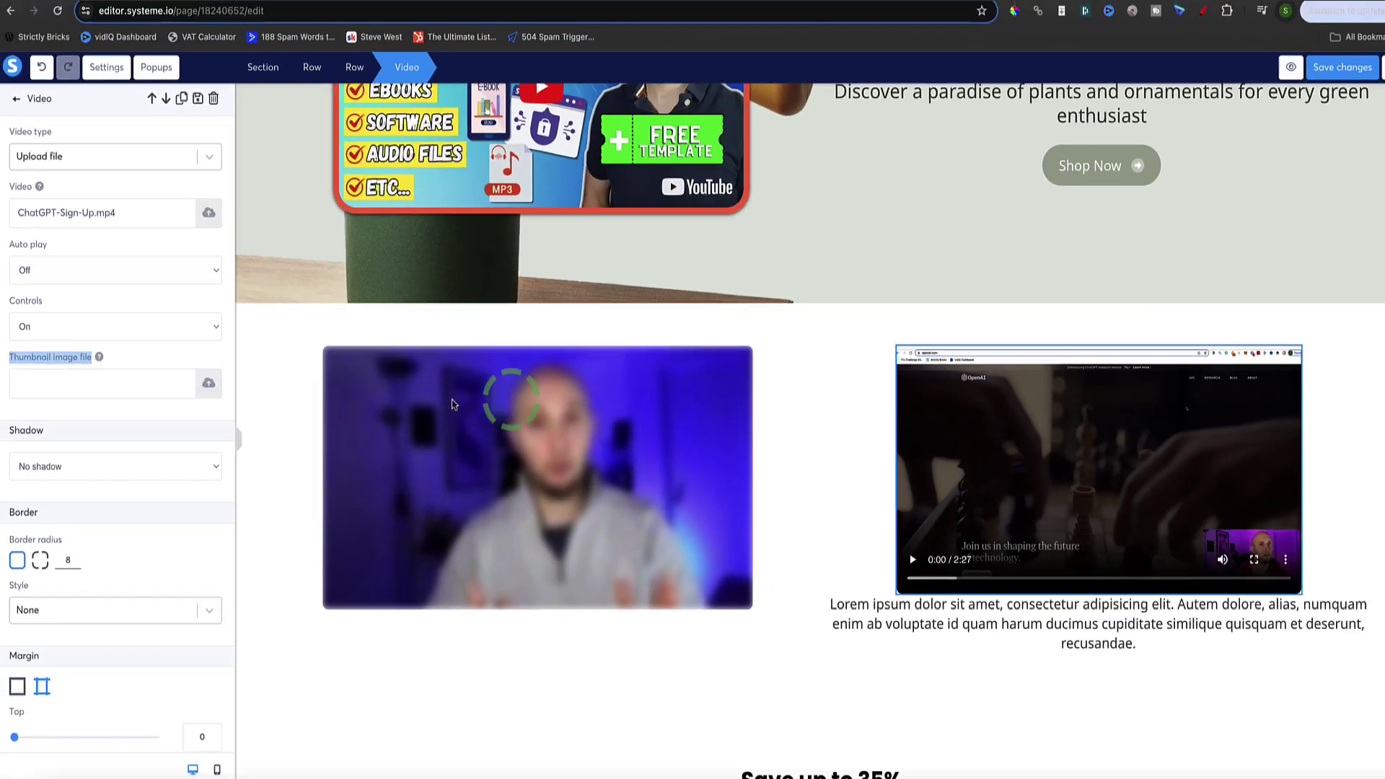
Step: Upload the How to integrate WordPress with Systeme io PNG from Downloads and insert it as the right column video's thumbnail
left_click(960, 458)
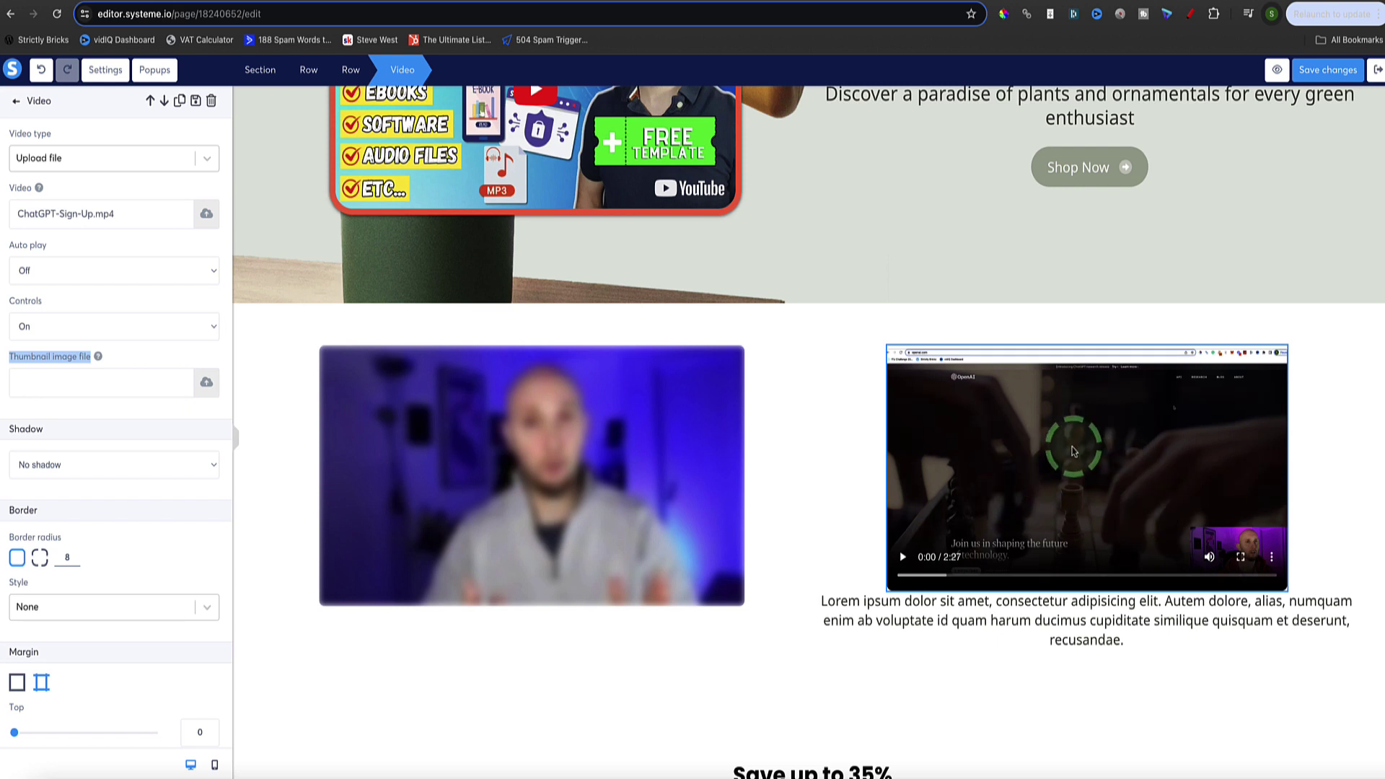
left_click(206, 386)
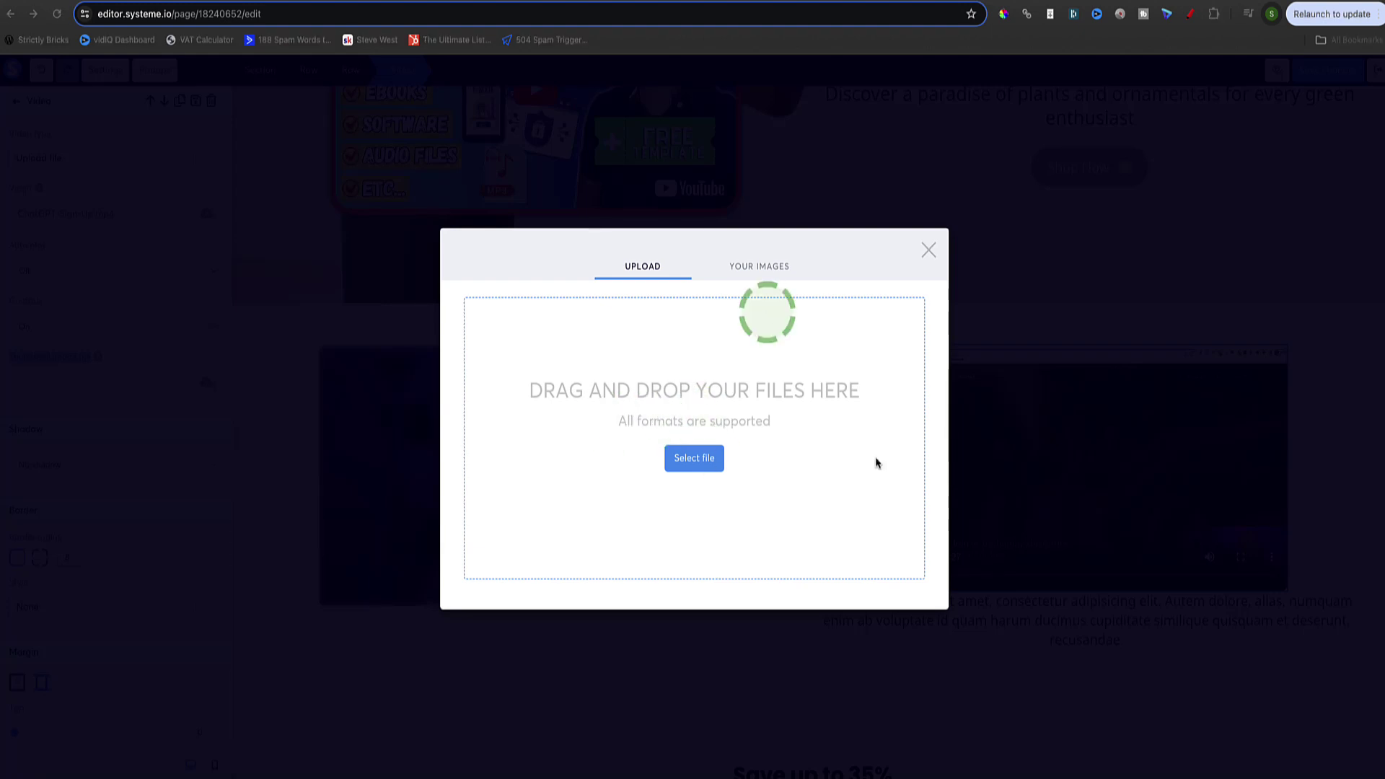
key("super+Tab")
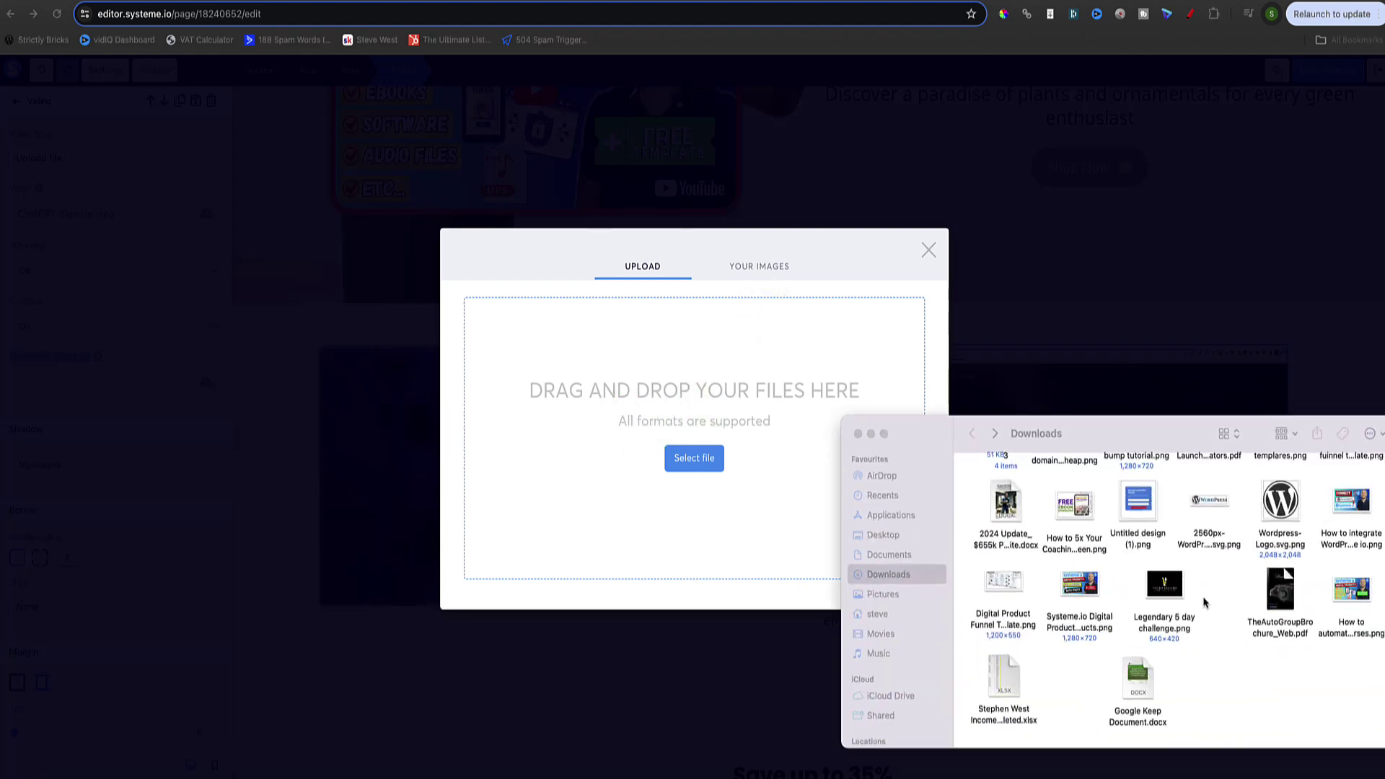
left_click_drag(1355, 504, 681, 407)
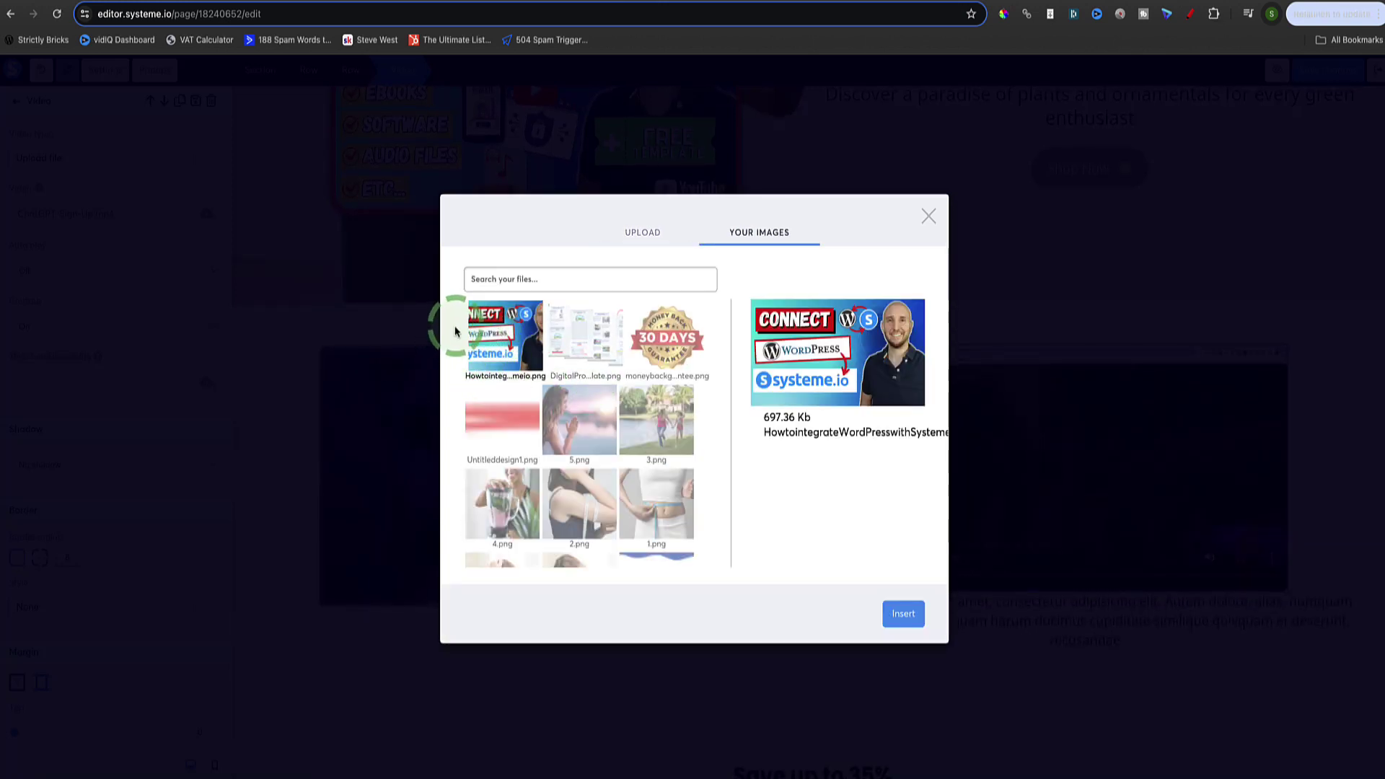
left_click(908, 615)
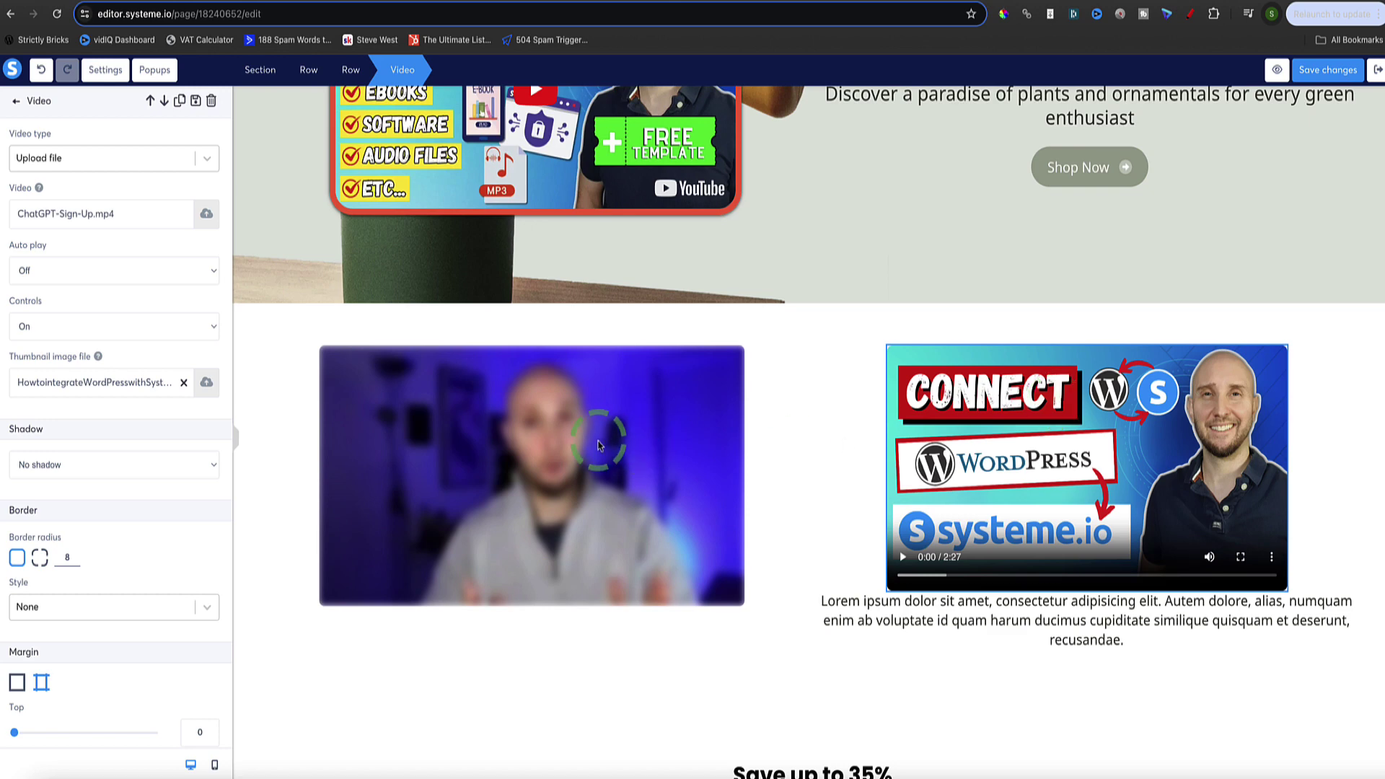
Step: Review the settings of the left embedded video, the direct link hero video and the uploaded right column video
key("Escape")
scroll(534, 451, "up", 1)
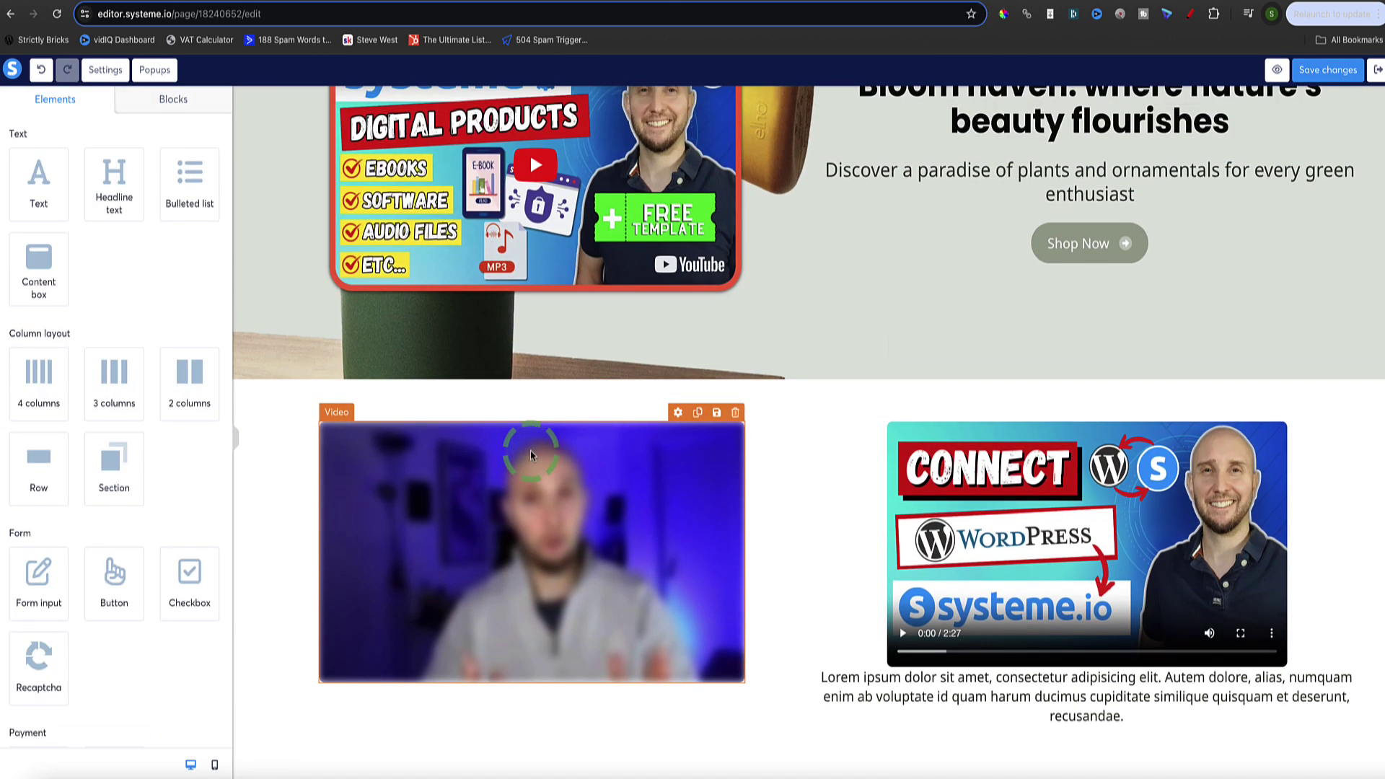
left_click(530, 456)
scroll(205, 358, "down", 2)
scroll(161, 371, "down", 2)
scroll(161, 371, "up", 5)
key("Escape")
scroll(412, 275, "up", 3)
left_click(413, 275)
left_click(36, 196)
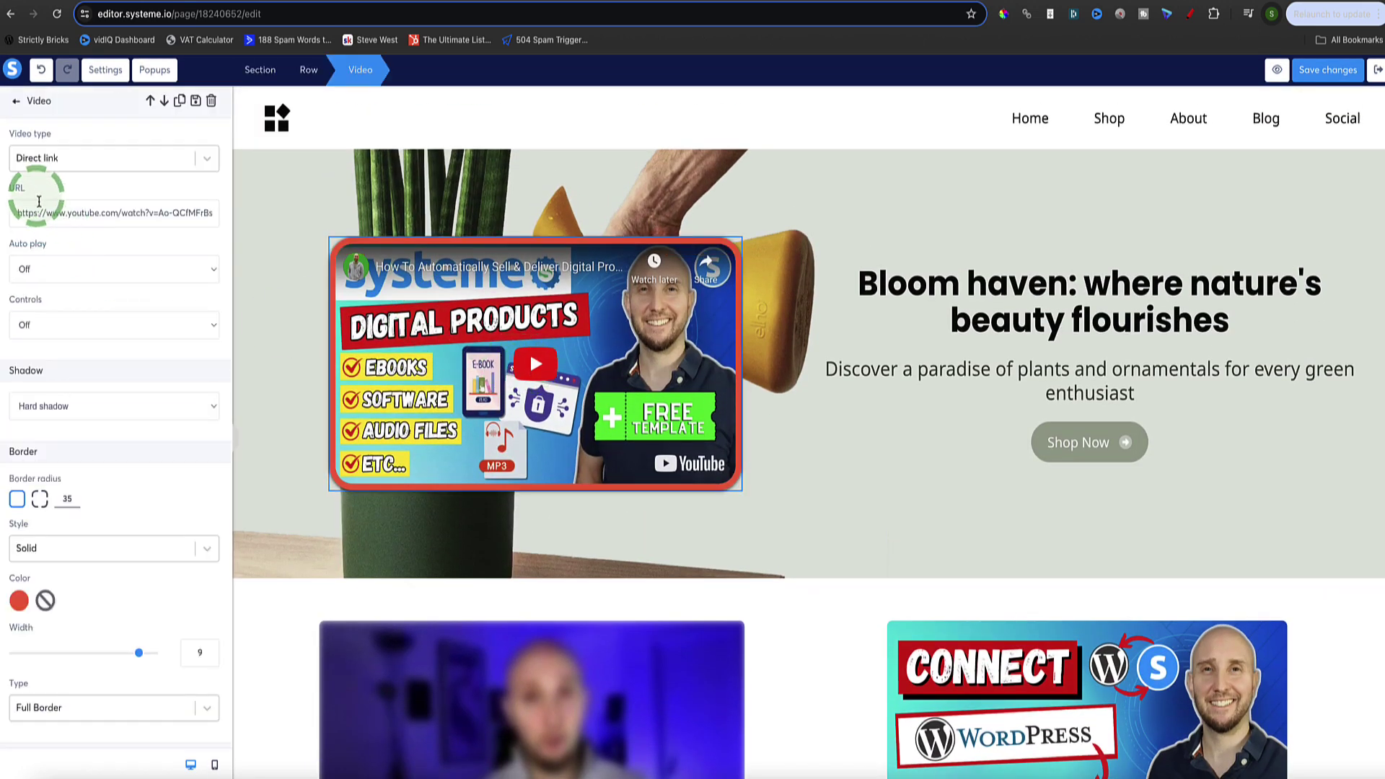
scroll(148, 262, "down", 9)
scroll(167, 322, "up", 9)
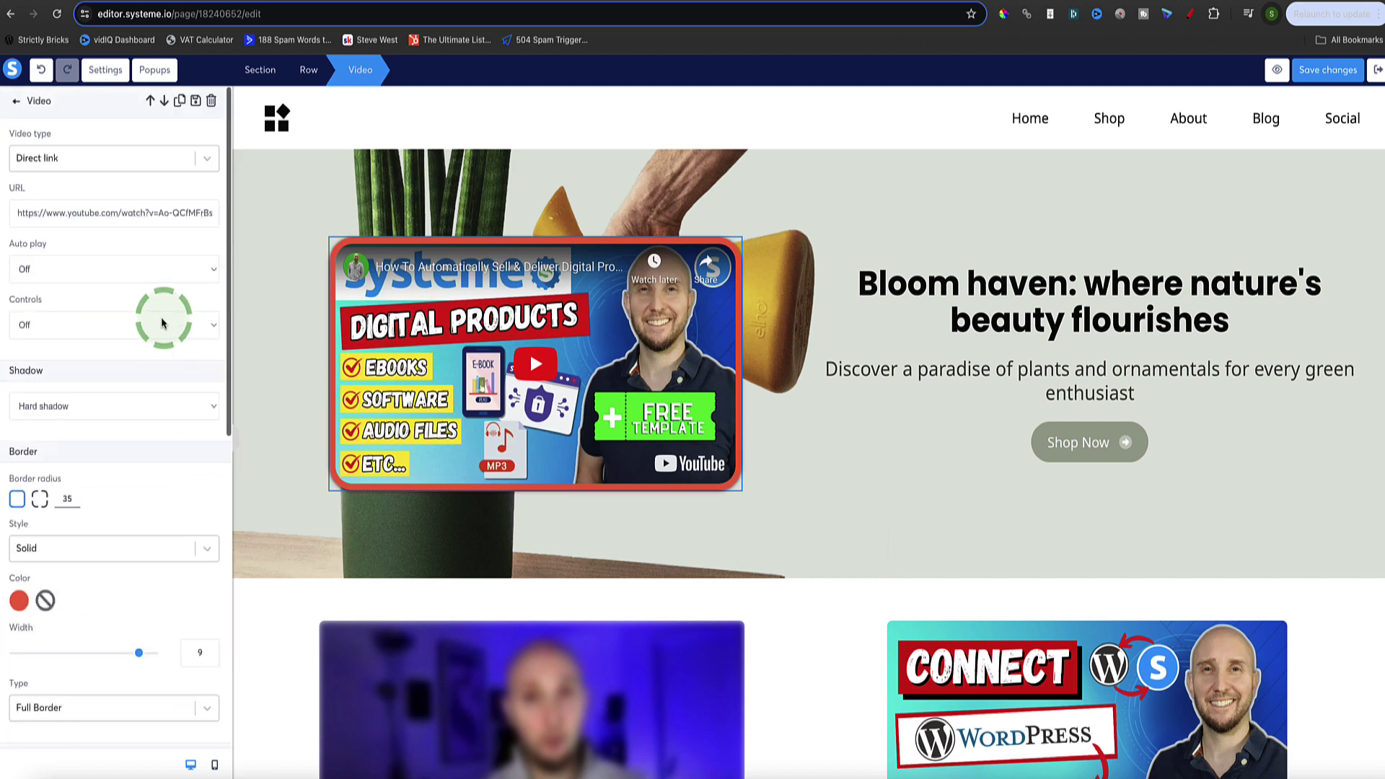
scroll(837, 476, "down", 3)
left_click(1000, 530)
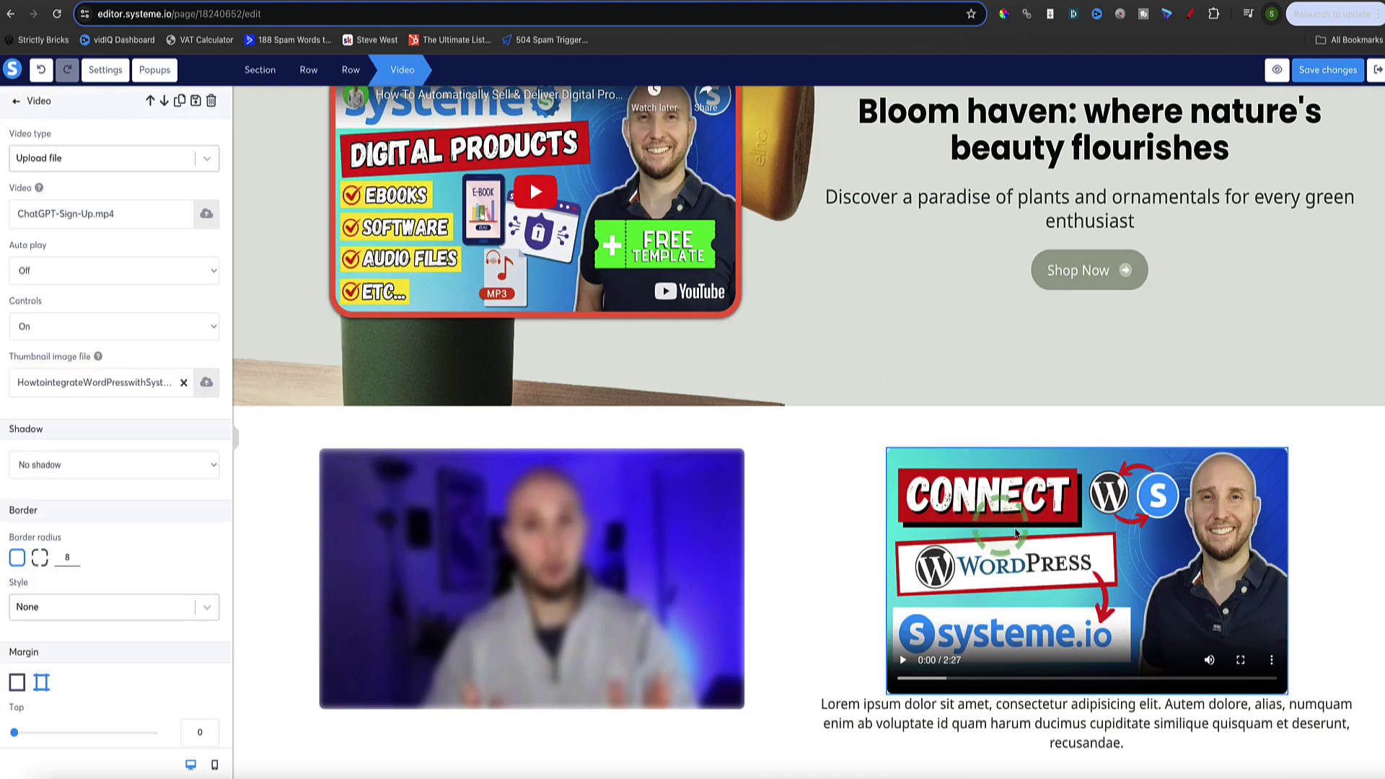
left_click(1022, 534)
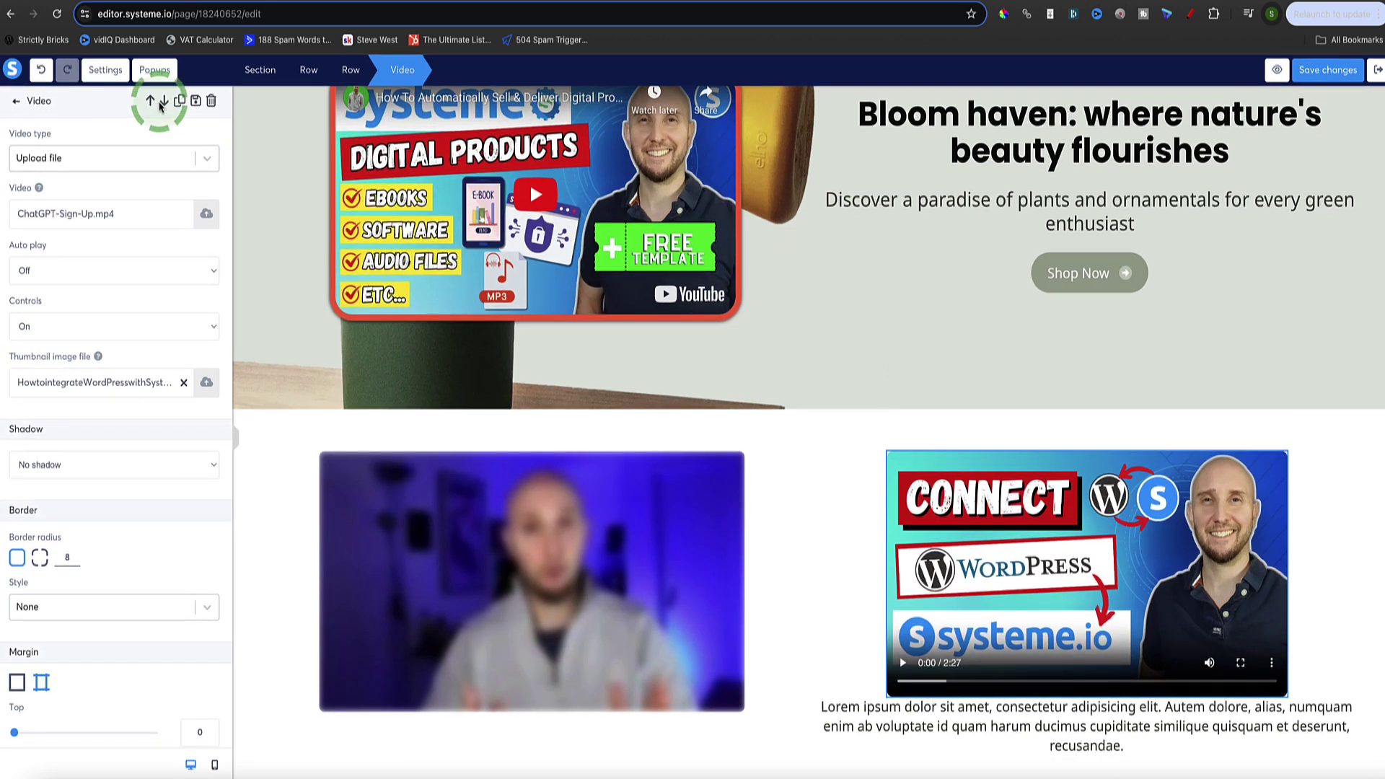
Step: Add a popup to the page and place a Video element between its "Subscribe here for free" heading and email field
left_click(153, 73)
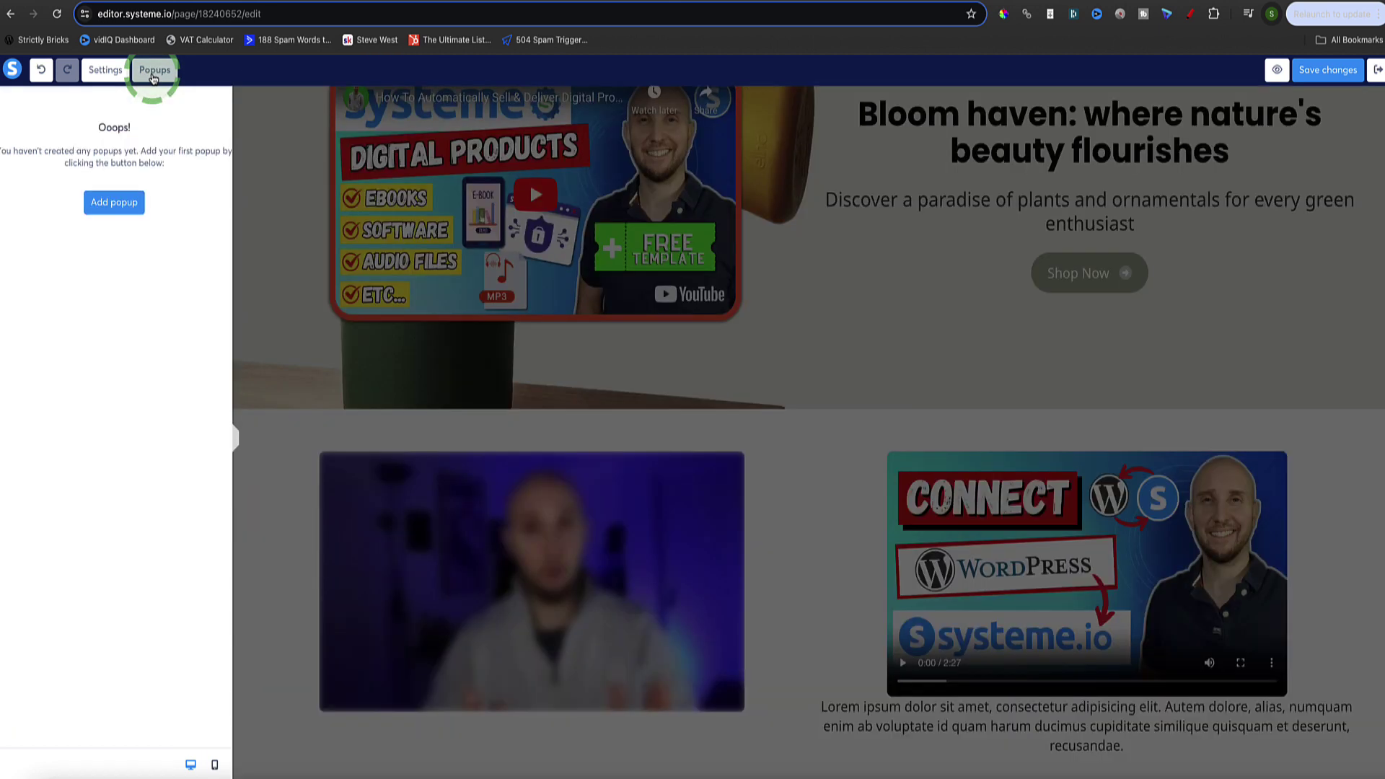
left_click(114, 204)
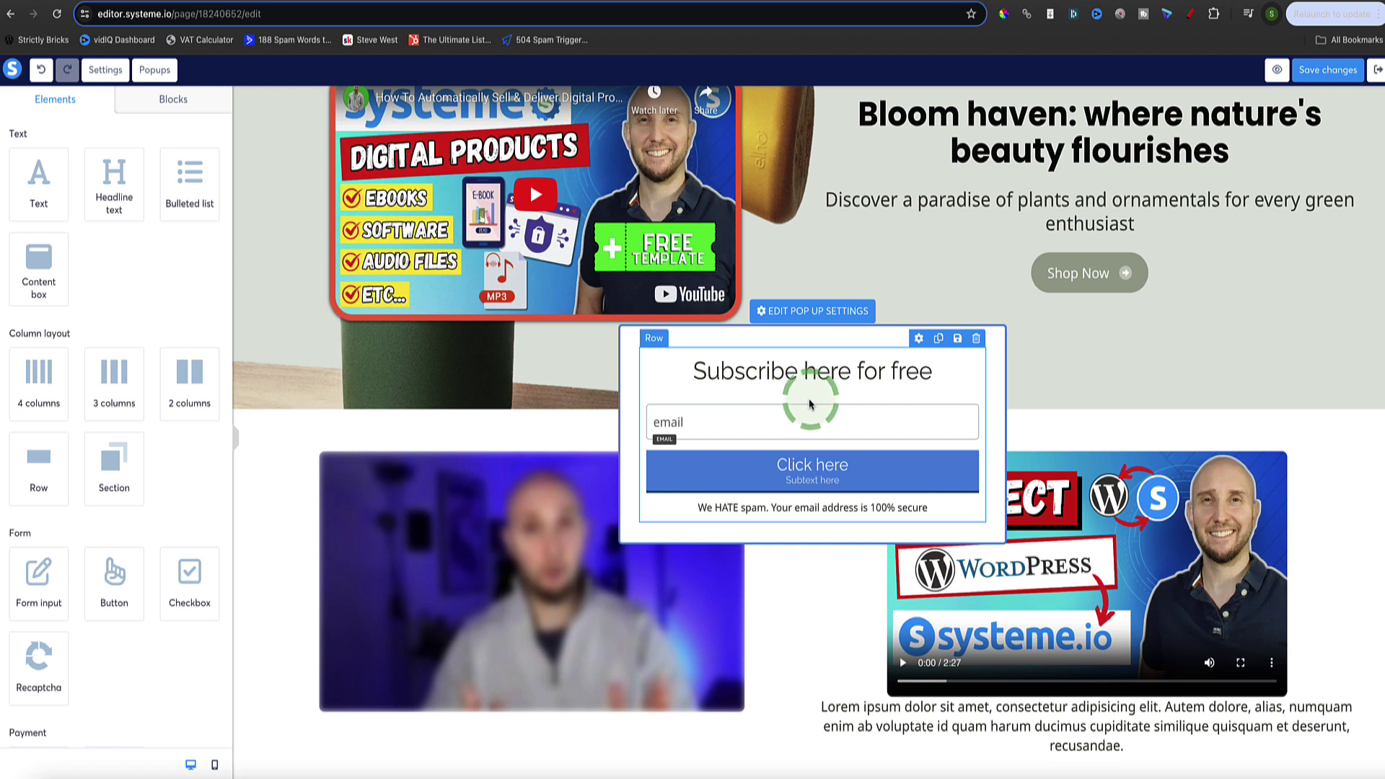
scroll(125, 324, "down", 5)
scroll(125, 325, "down", 2)
left_click_drag(106, 380, 786, 386)
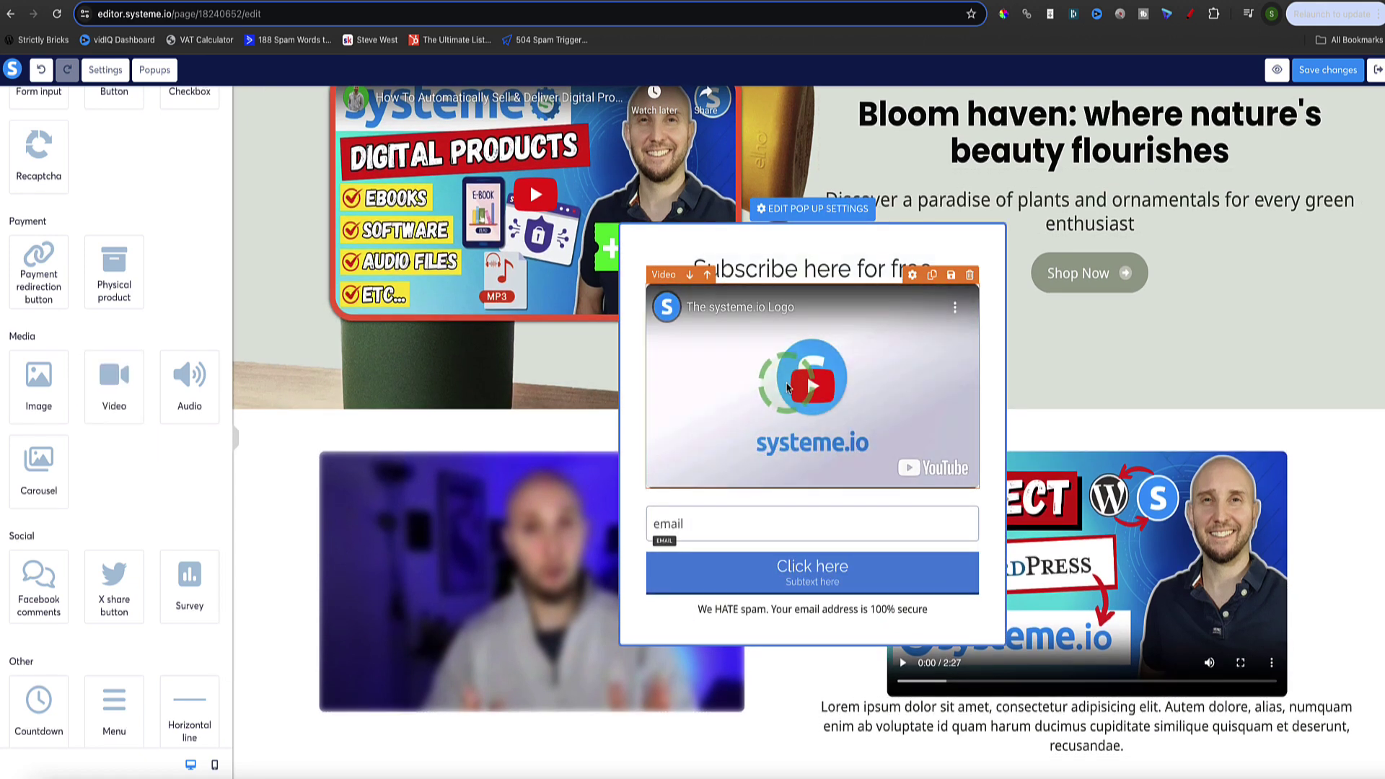
Step: Change the popup video's type to Upload file and insert the previously uploaded ChatGPT-Sign-Up.mp4
left_click(715, 377)
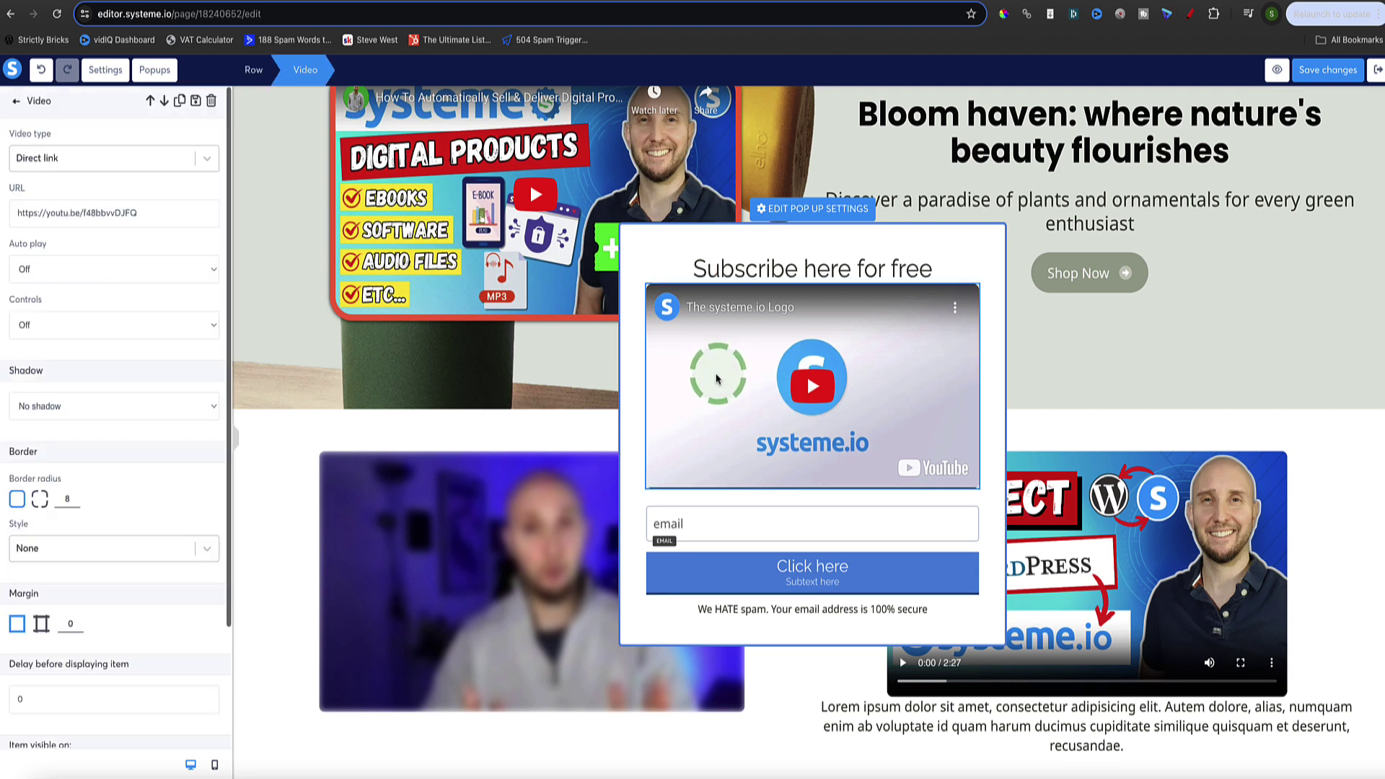
left_click(207, 160)
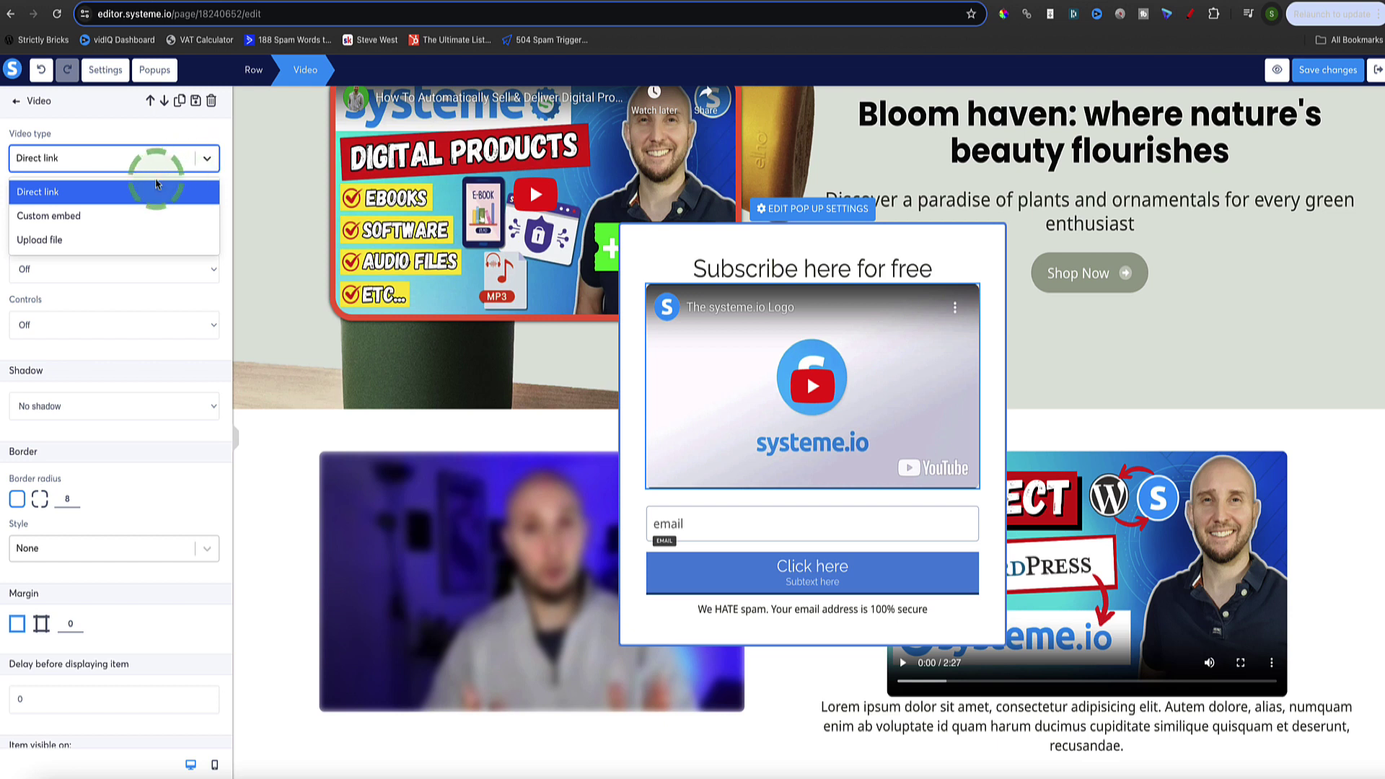
left_click(65, 243)
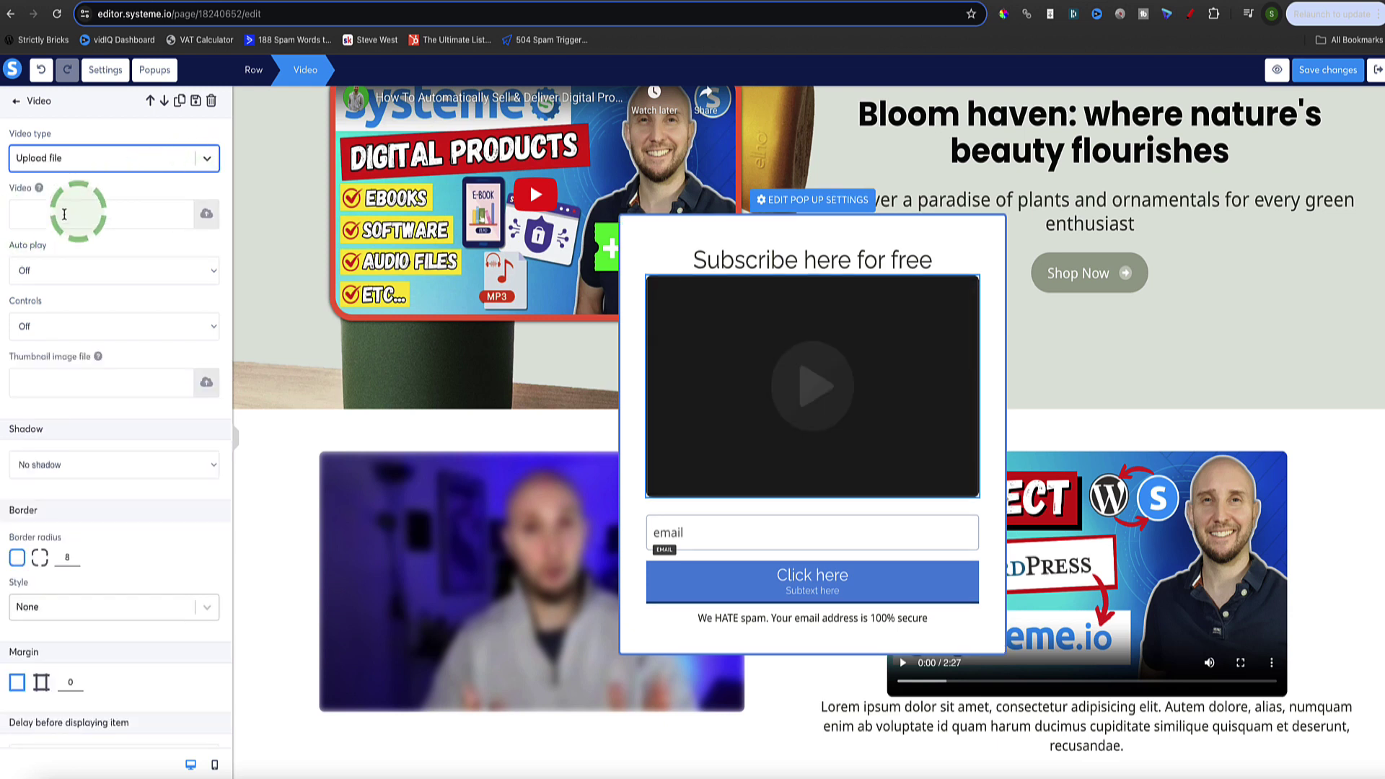
left_click(206, 214)
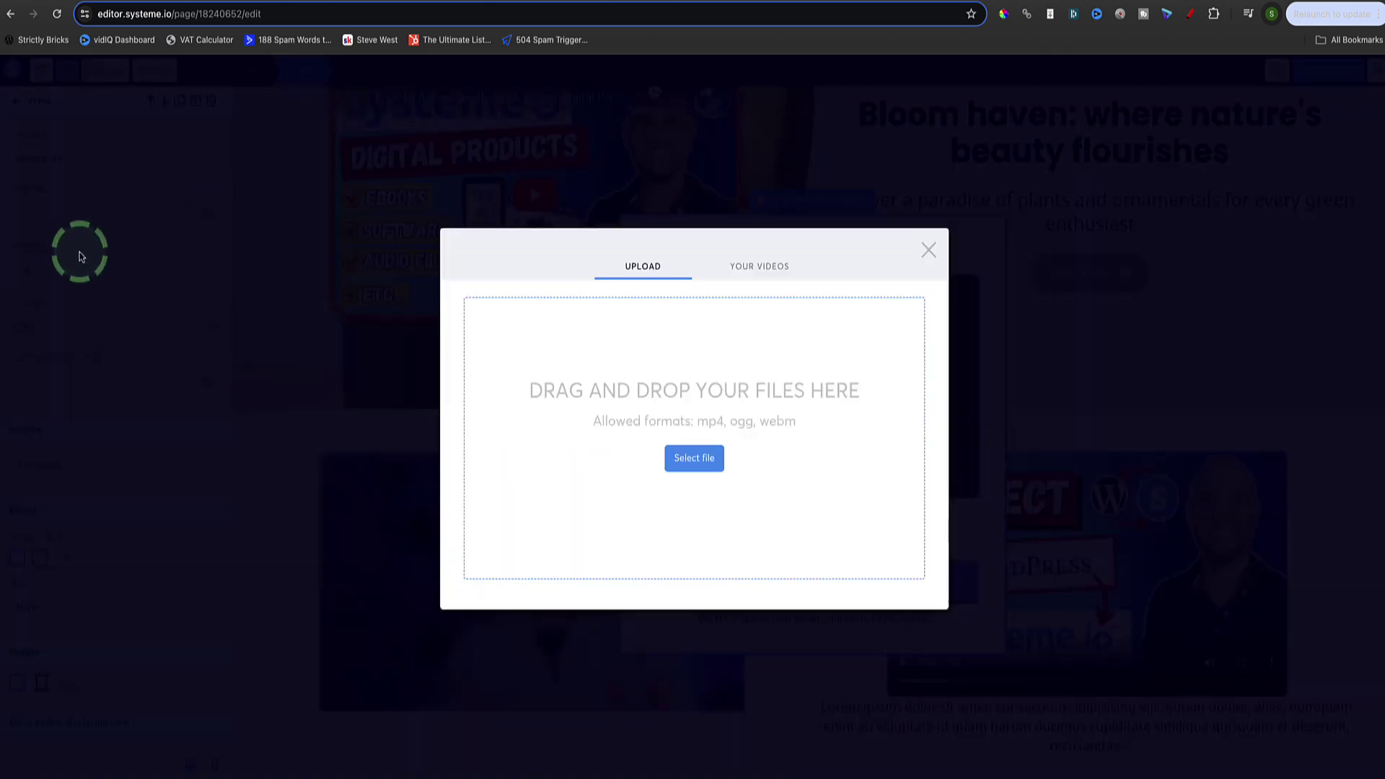
left_click(749, 270)
left_click(507, 333)
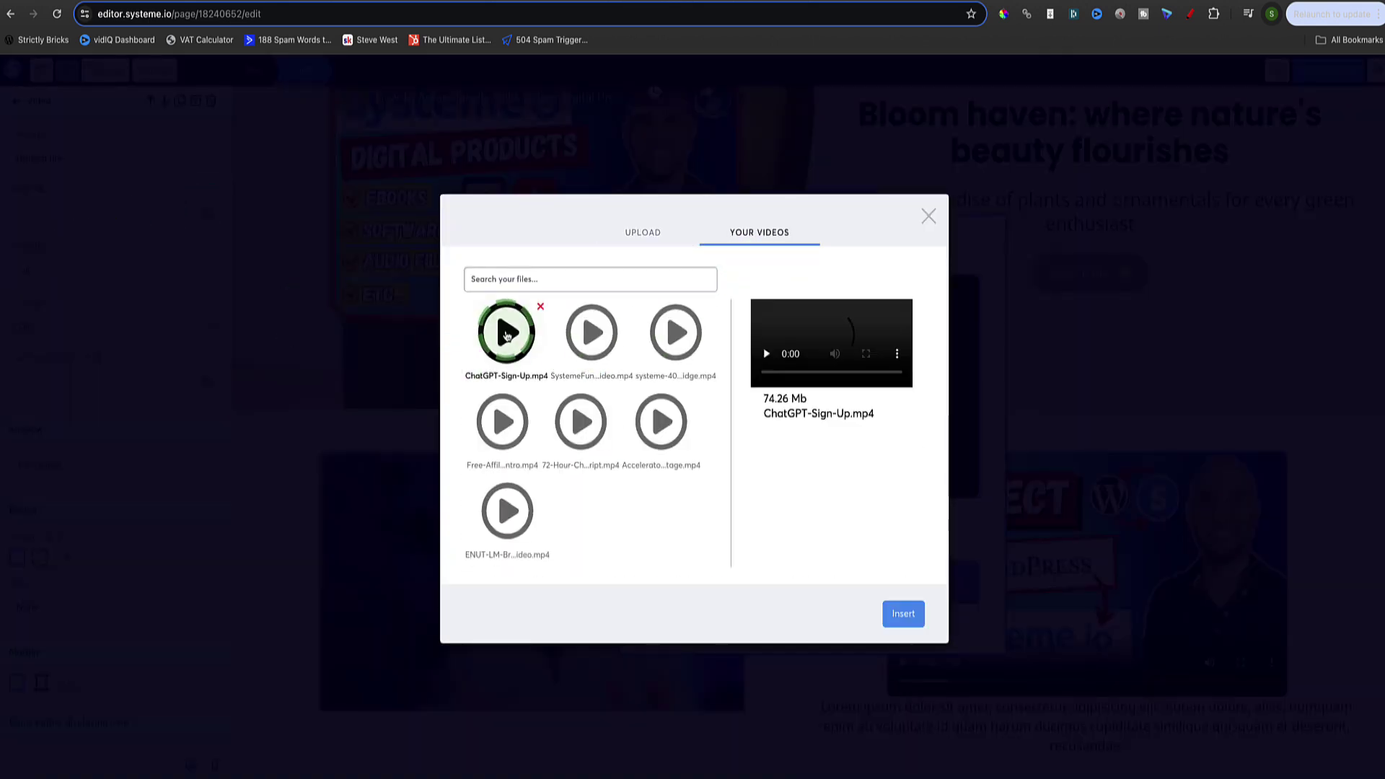
left_click(907, 638)
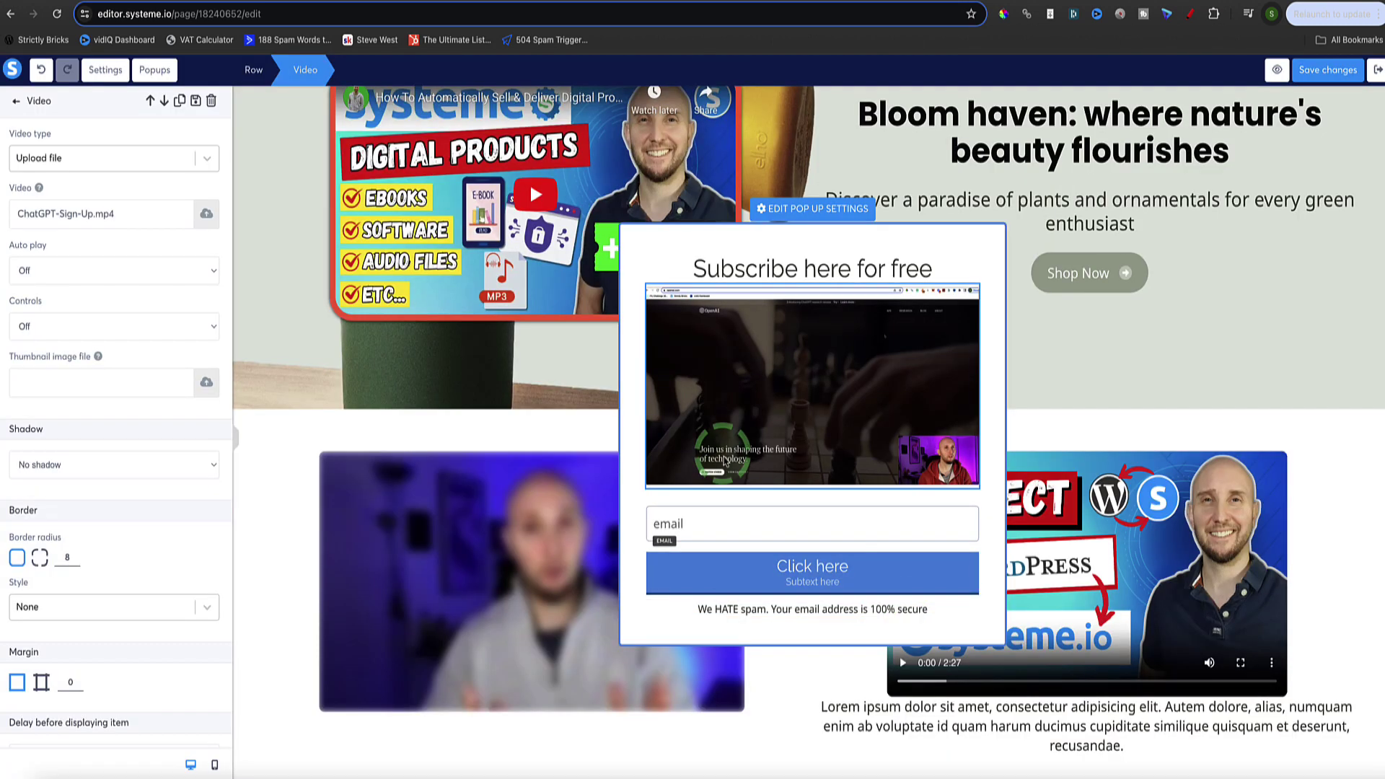
Step: Check the popup video's Controls options and keep Off selected
left_click(784, 390)
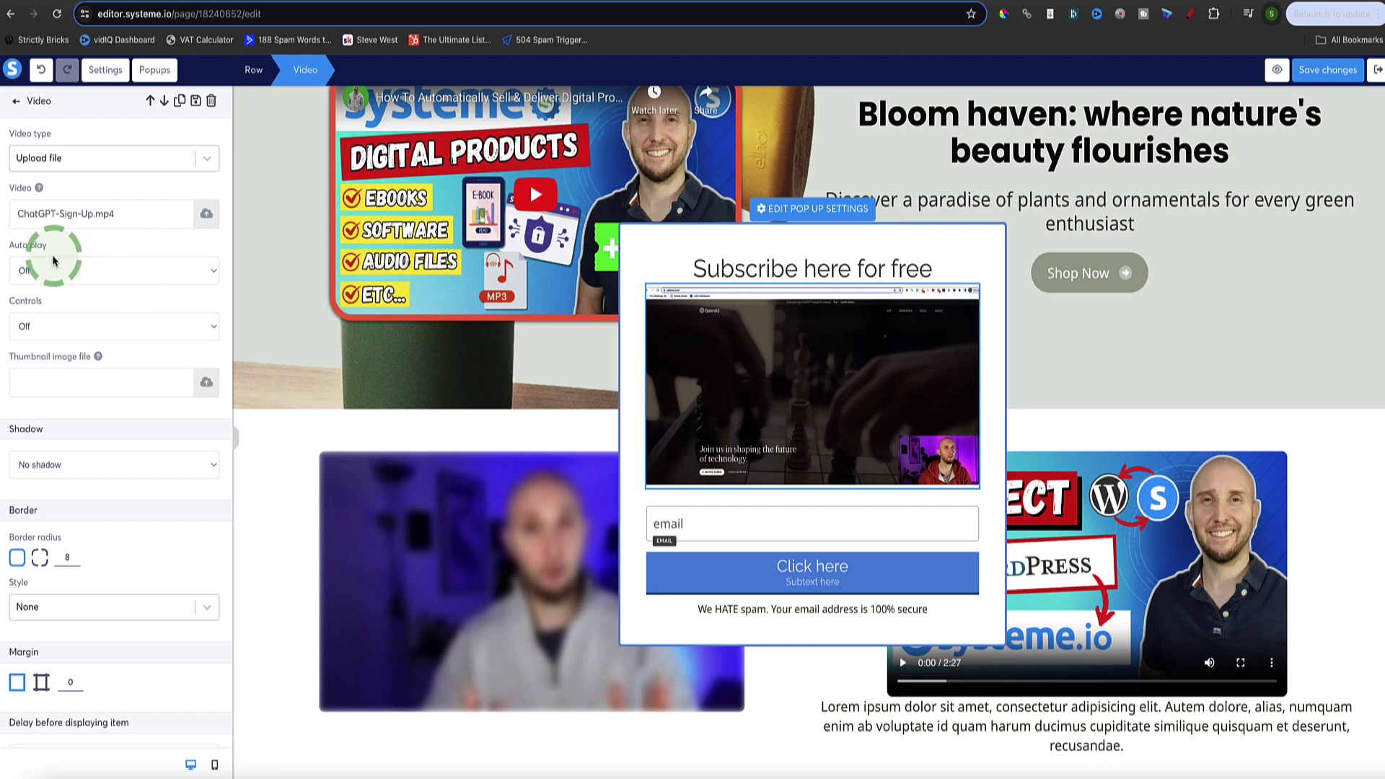
left_click(214, 326)
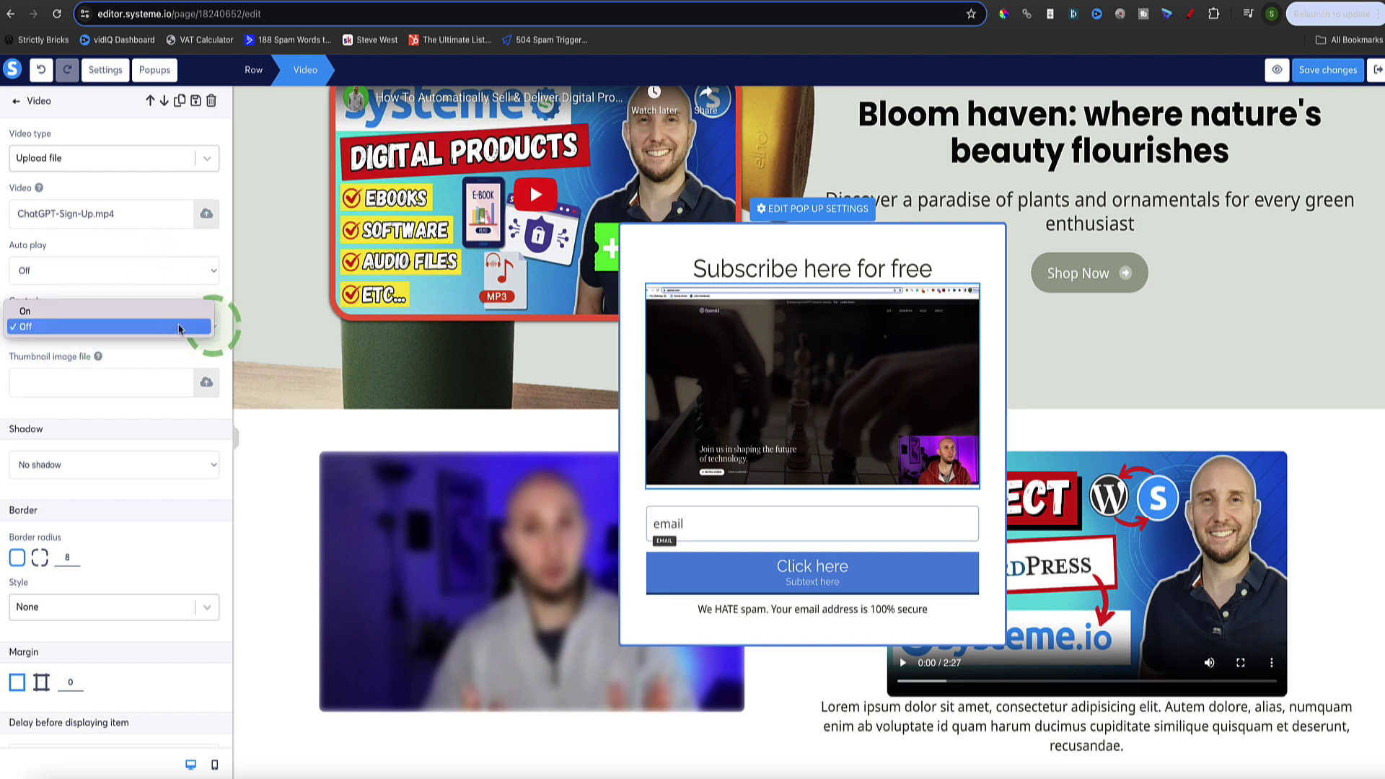
left_click(179, 326)
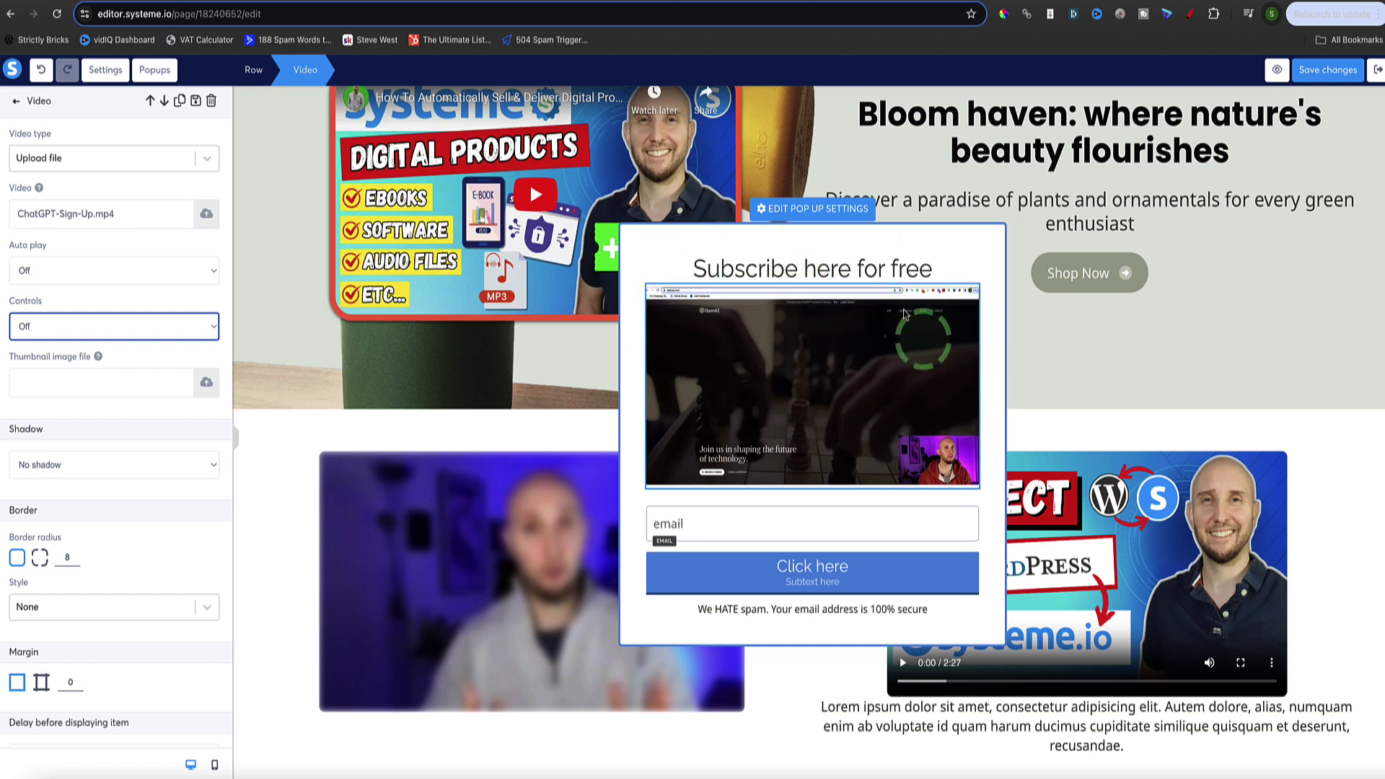